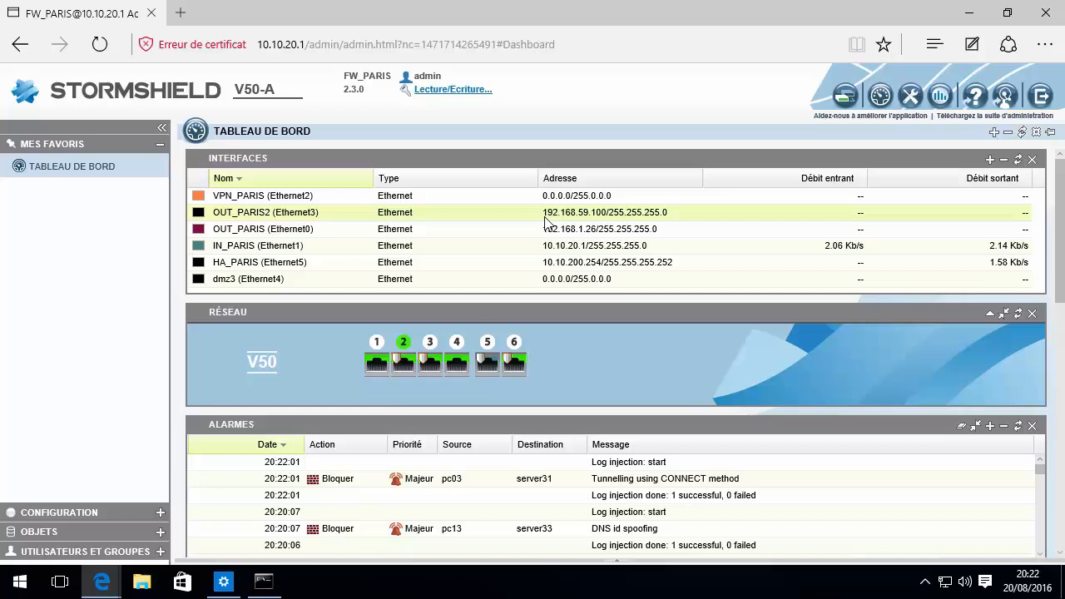
click(183, 13)
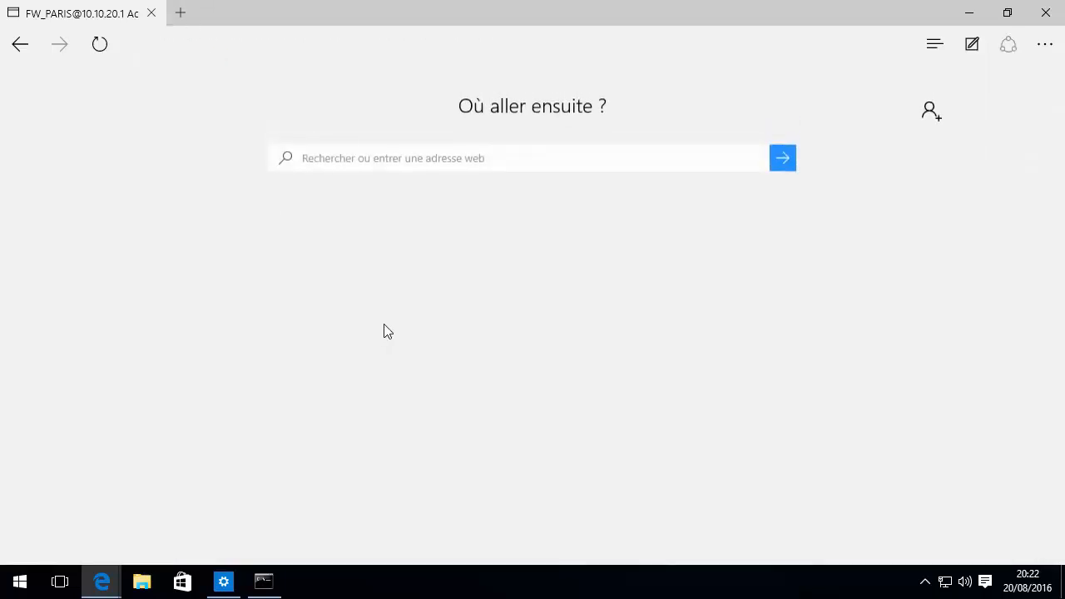
scroll(635, 491, down, 3)
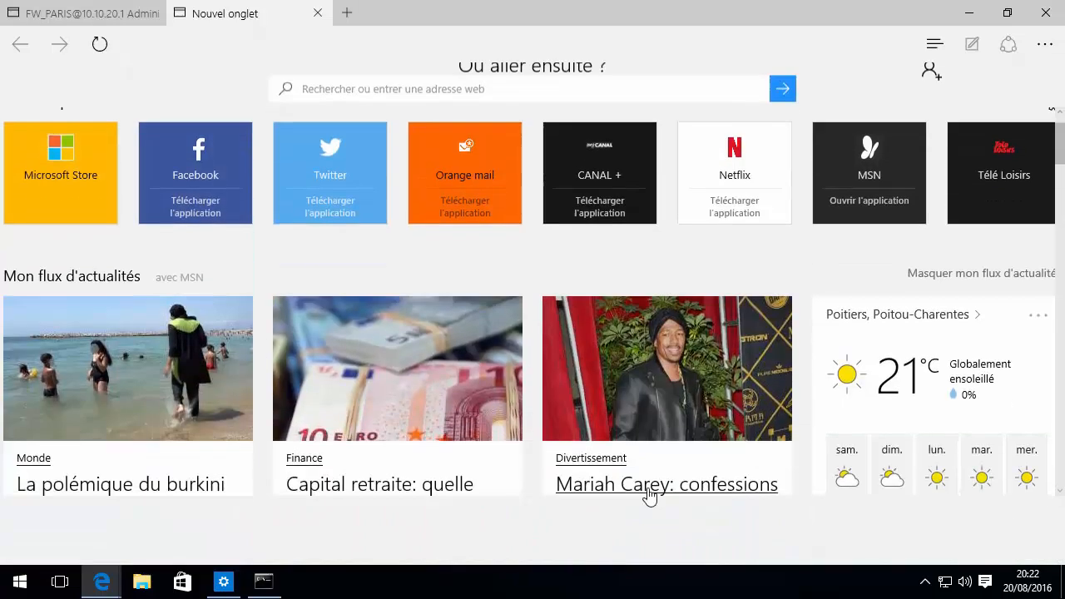
scroll(424, 300, up, 3)
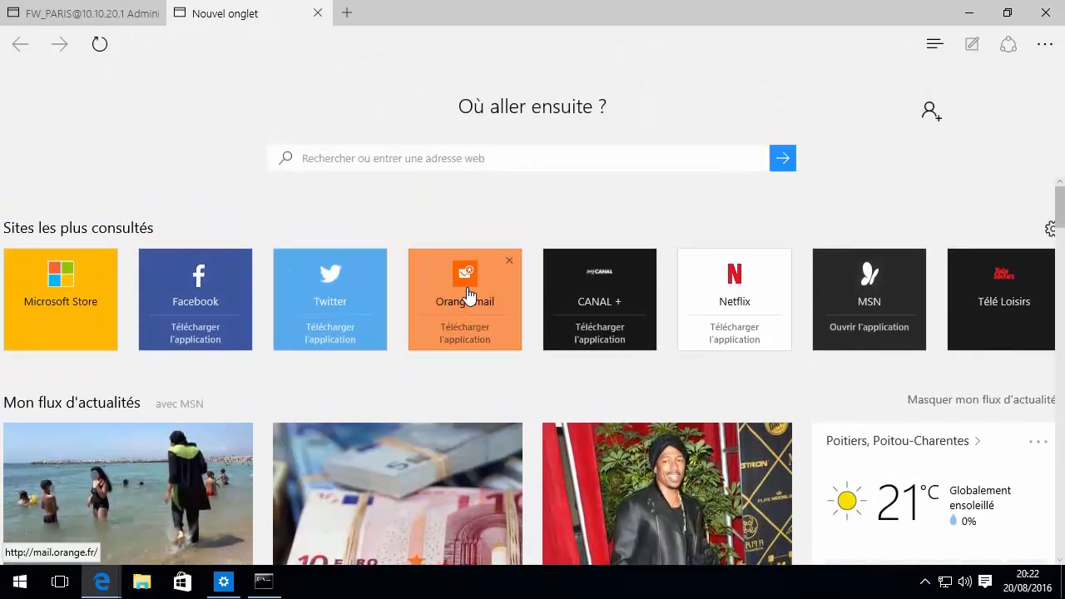
click(485, 281)
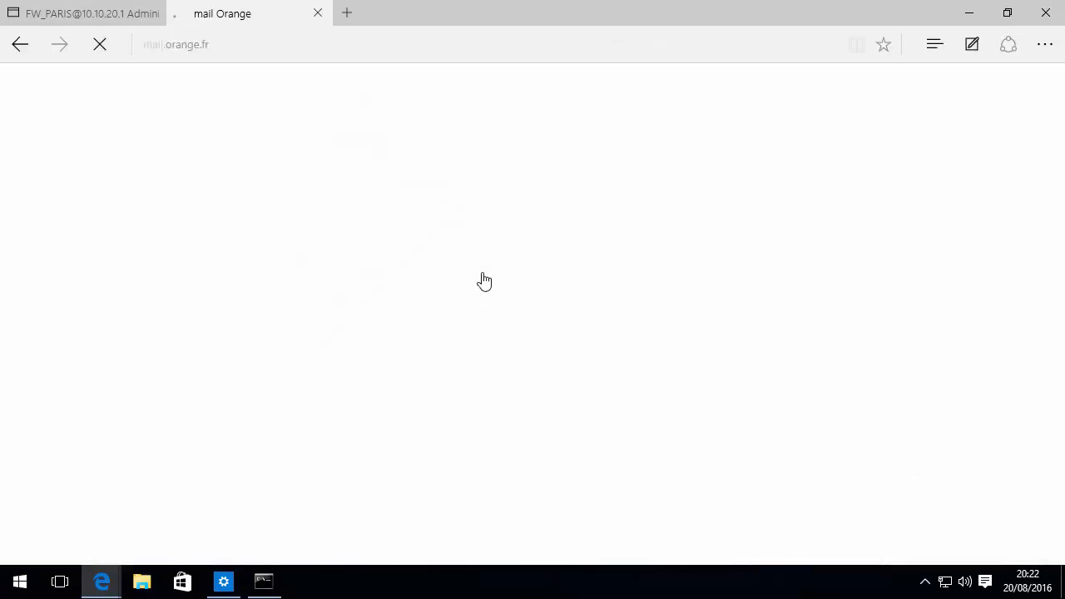
click(317, 14)
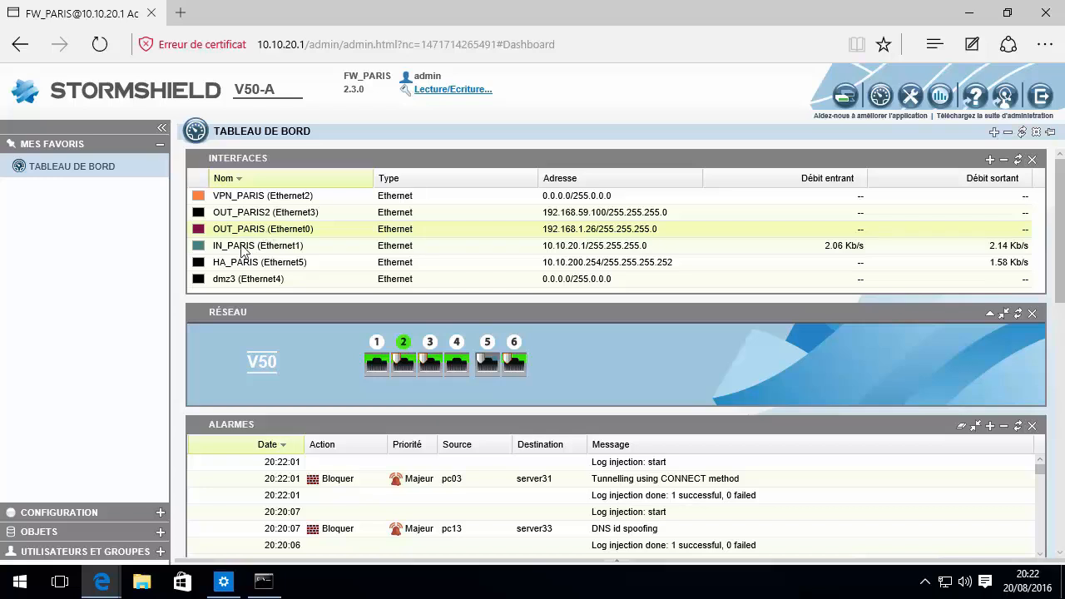
Expand the Objects and Configuration sections of the left menu and scroll down toward Réseau
click(77, 534)
click(69, 164)
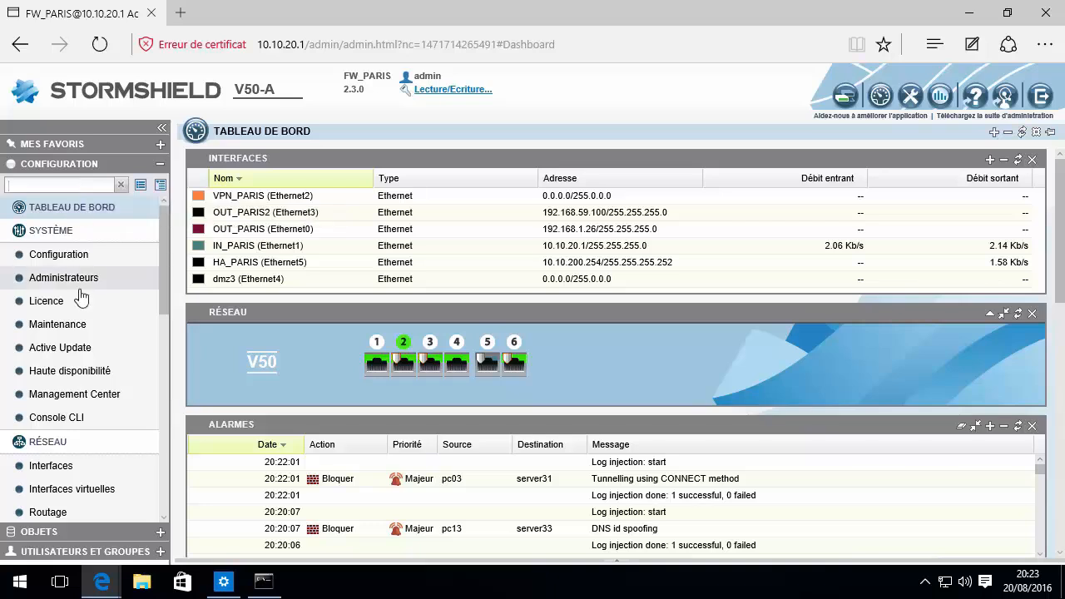
scroll(81, 298, down, 3)
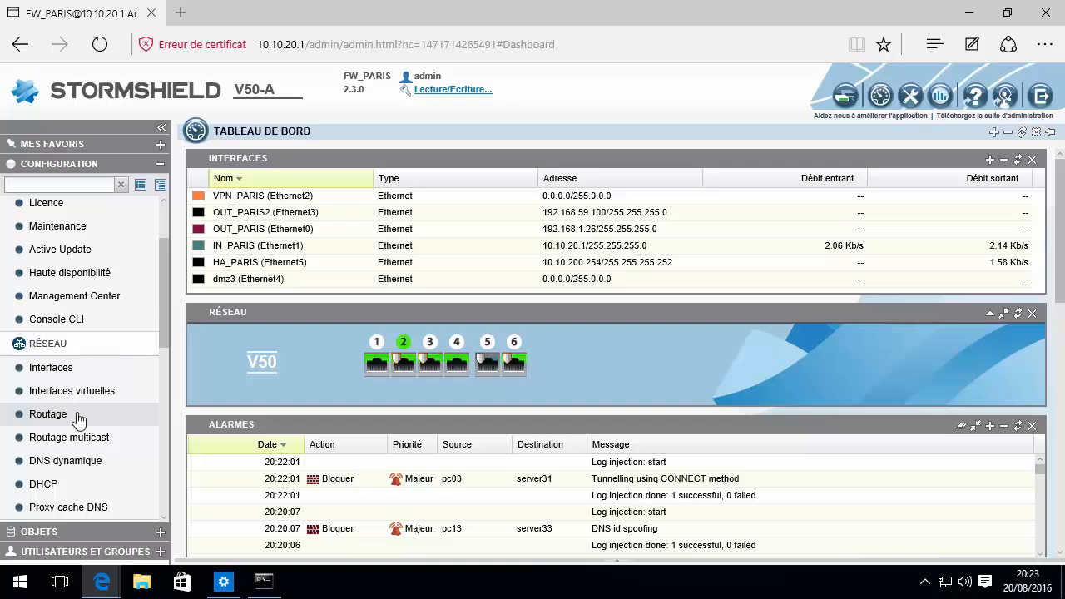
Open FW_PARIS routing and read the default gateway, Firewall_OUT_PARIS2_router, leaving it unchanged
click(78, 419)
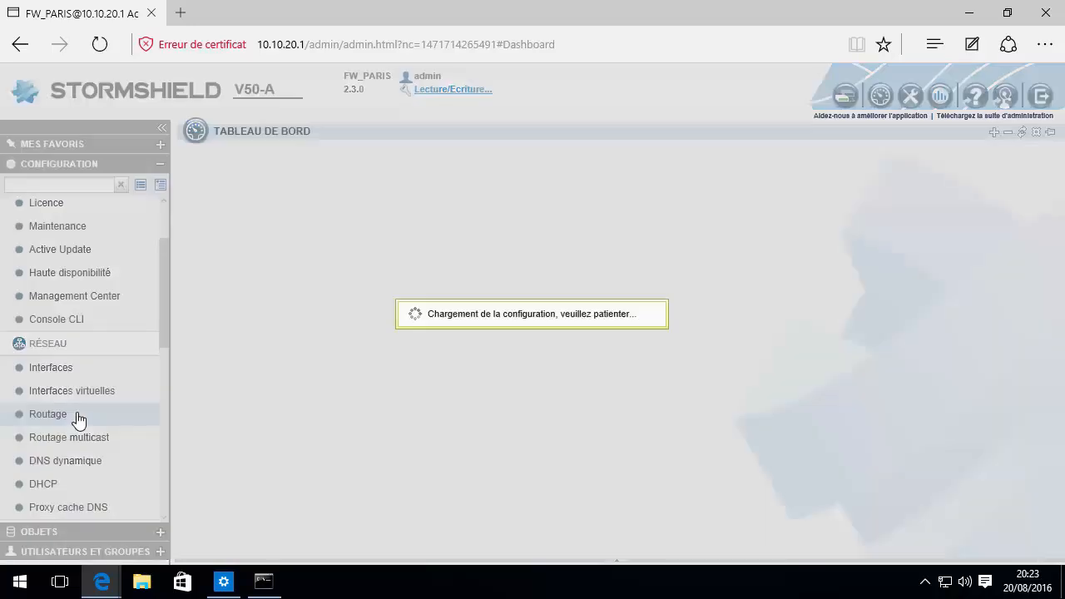
click(409, 189)
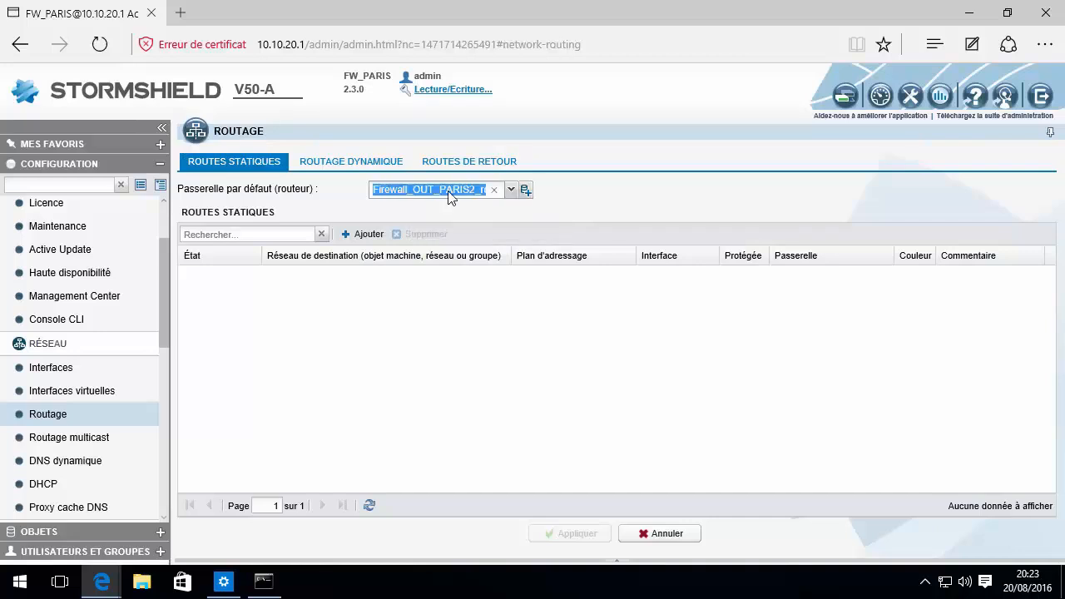
drag(386, 190, 504, 193)
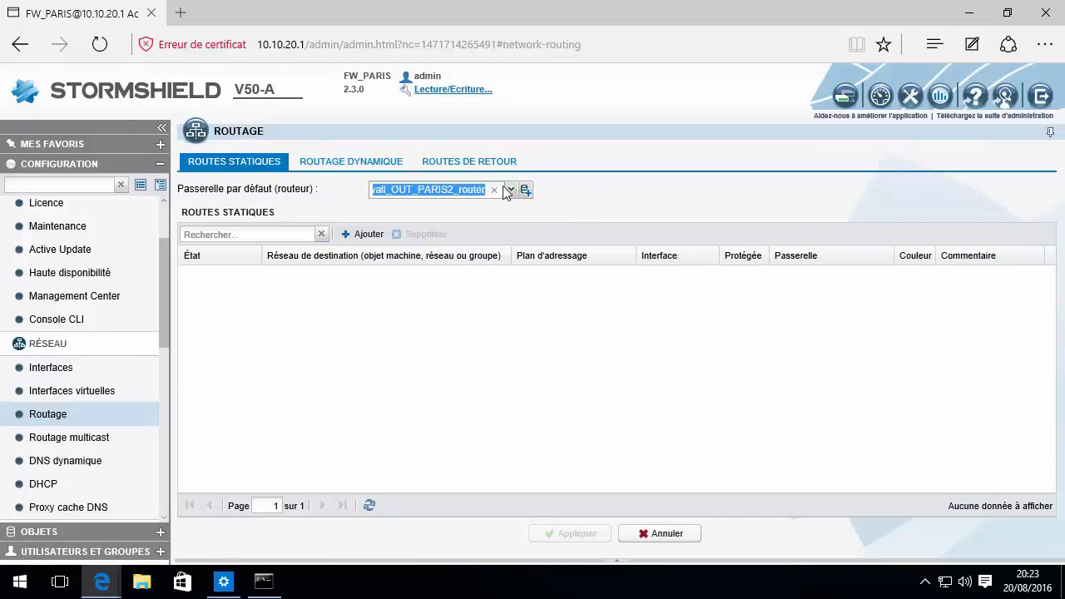
click(422, 213)
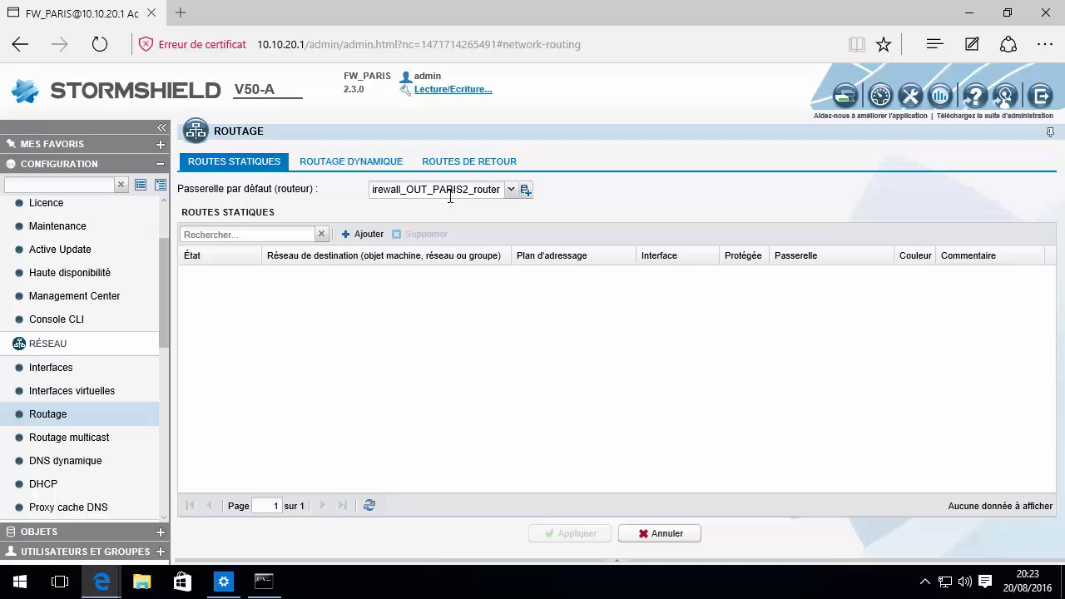
Bring the FW_INter firewall window forward from its taskbar thumbnail
mouse_move(448, 194)
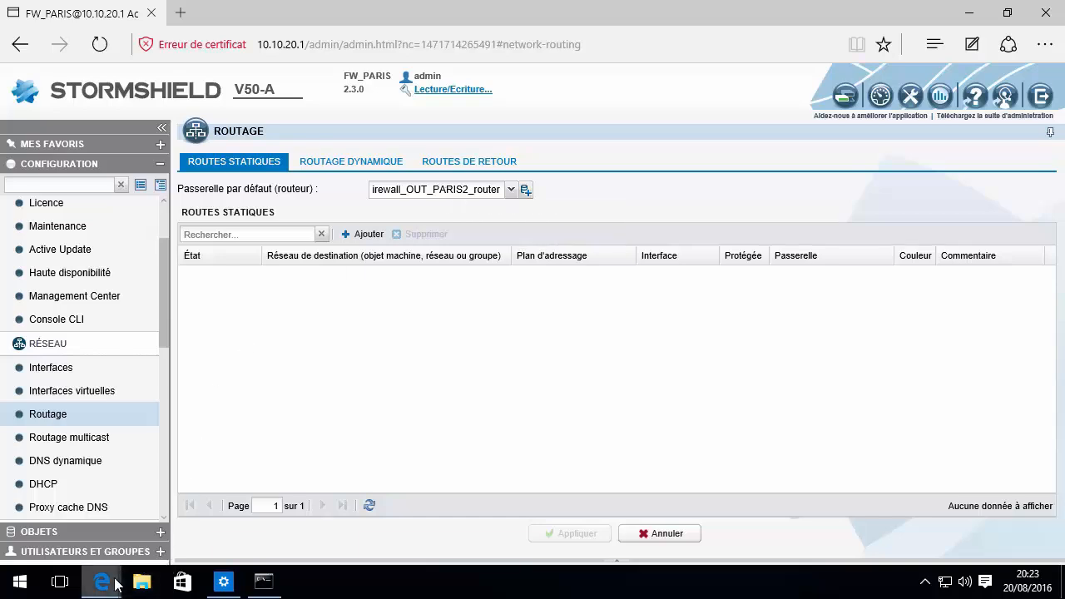
mouse_move(104, 580)
click(244, 522)
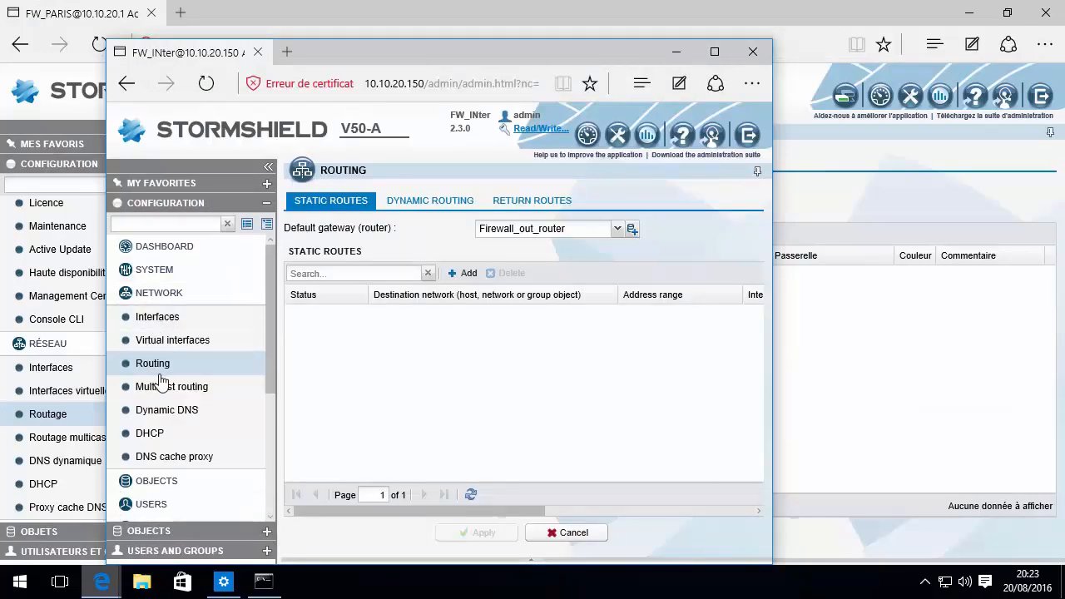
In FW_INter, open the Interfaces page and then the Filter - NAT policy
click(162, 318)
scroll(183, 350, down, 2)
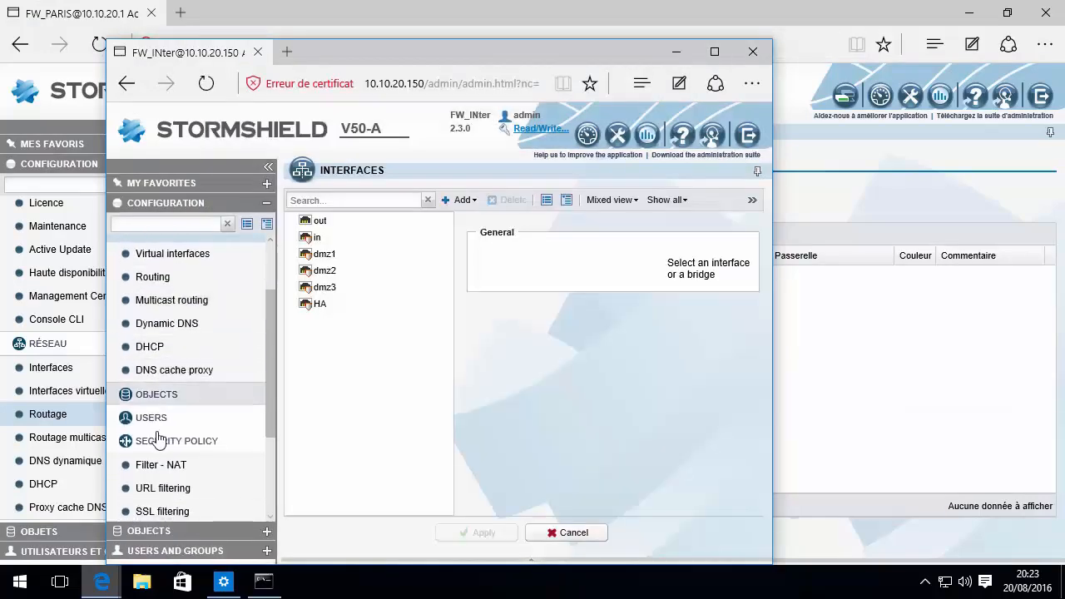
click(162, 464)
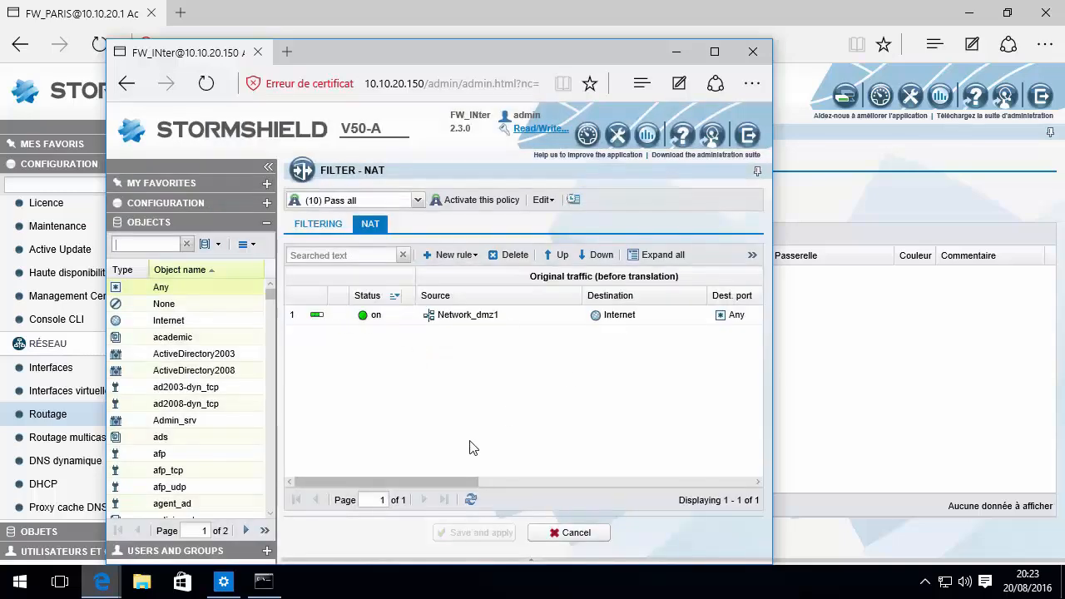
drag(417, 483, 616, 482)
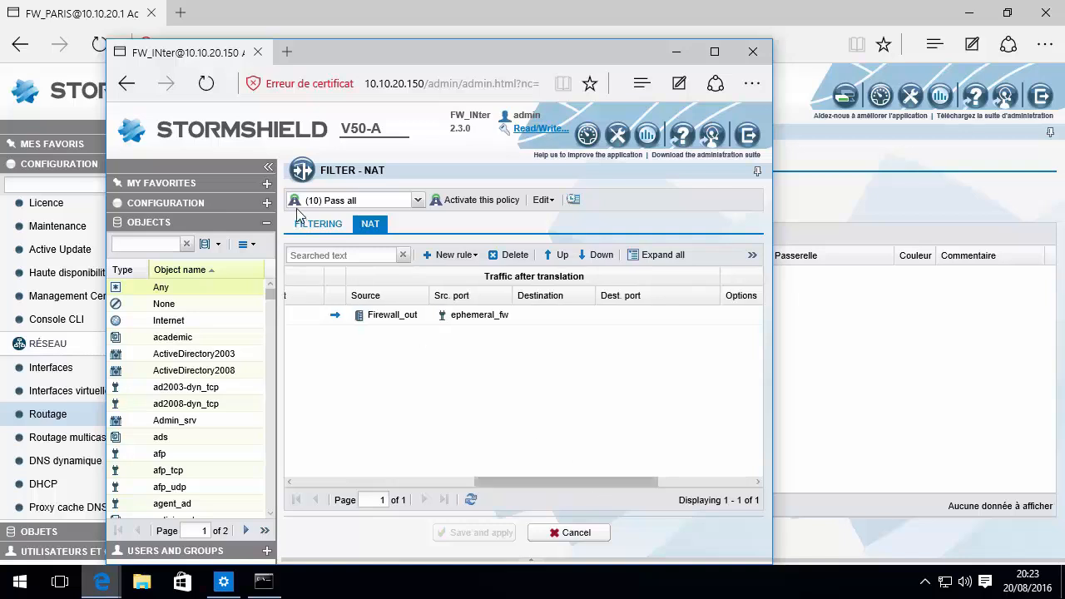
Review FW_INter's filtering rules and its NAT rule translating Network_dmz1 to Firewall_out, then minimise the window
click(321, 230)
drag(442, 481, 541, 473)
click(371, 224)
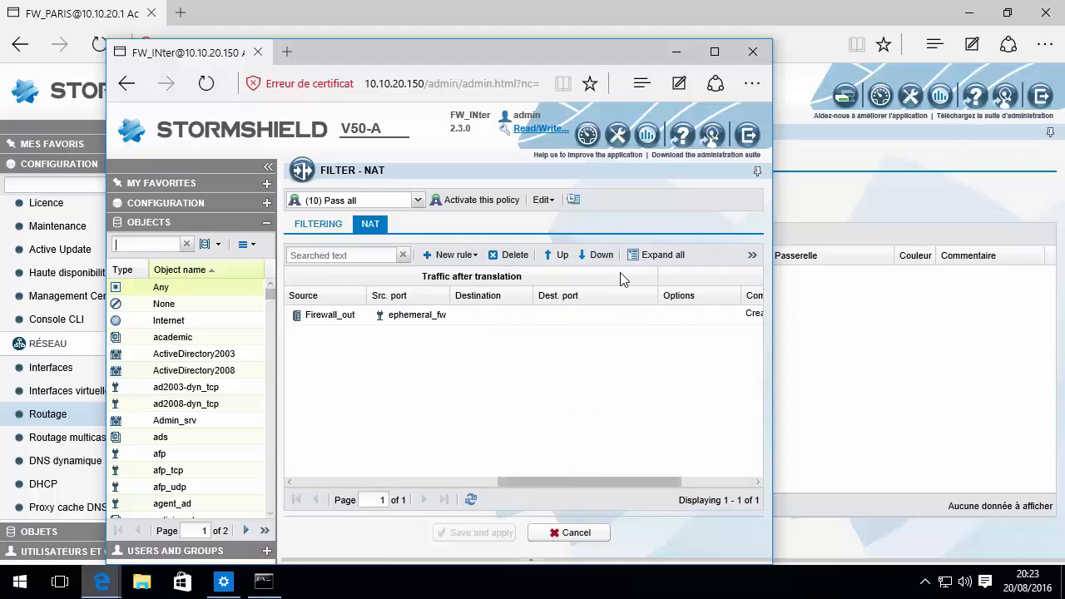
click(677, 54)
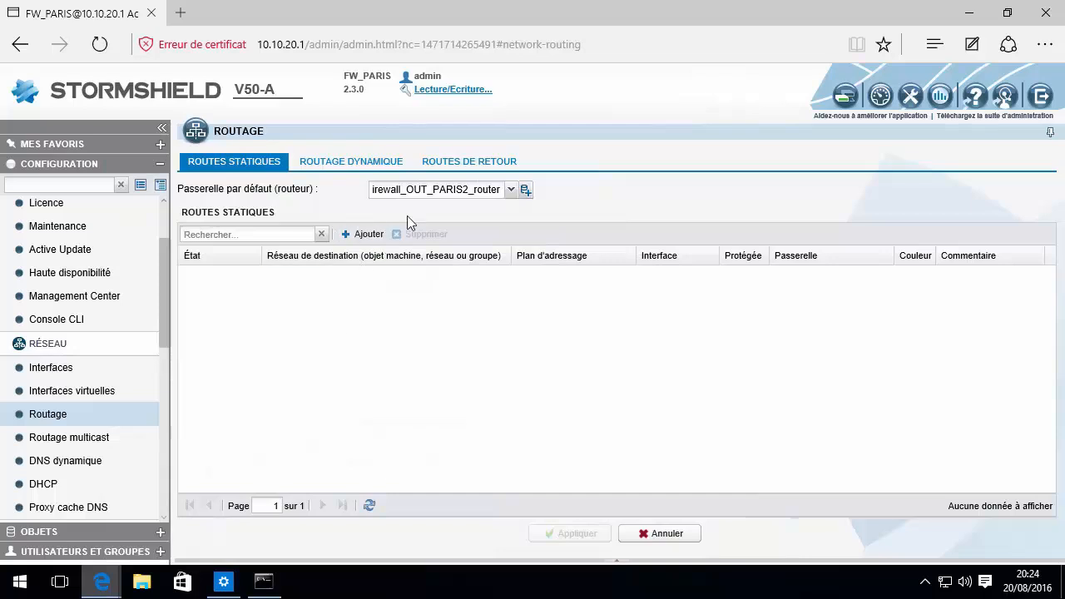
Recheck the default gateway, then open Politique de sécurité > Filtrage et NAT showing policy Filter 05
click(402, 194)
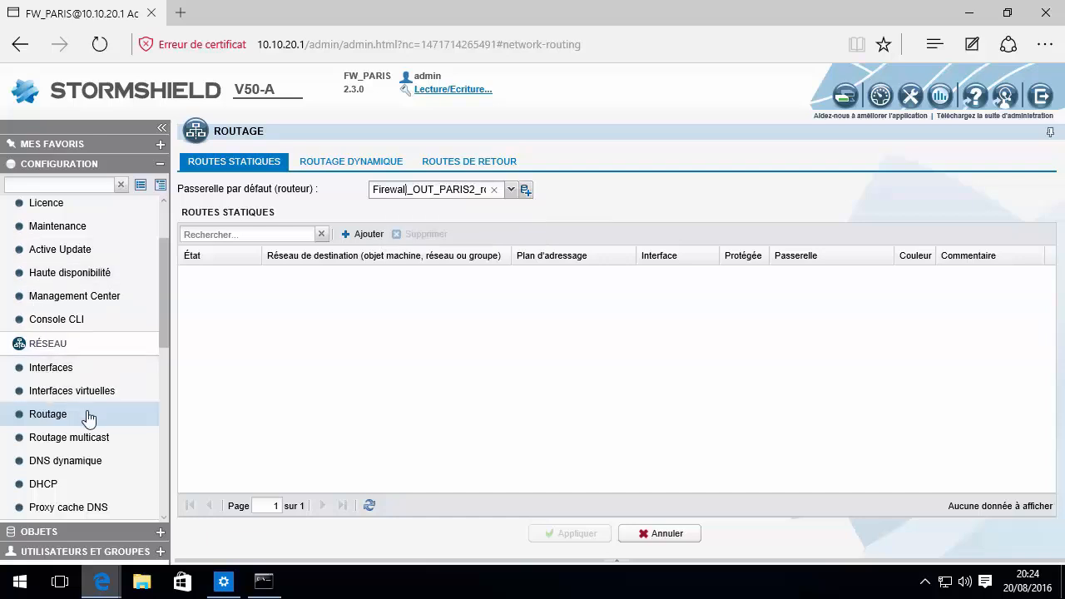
scroll(96, 412, down, 5)
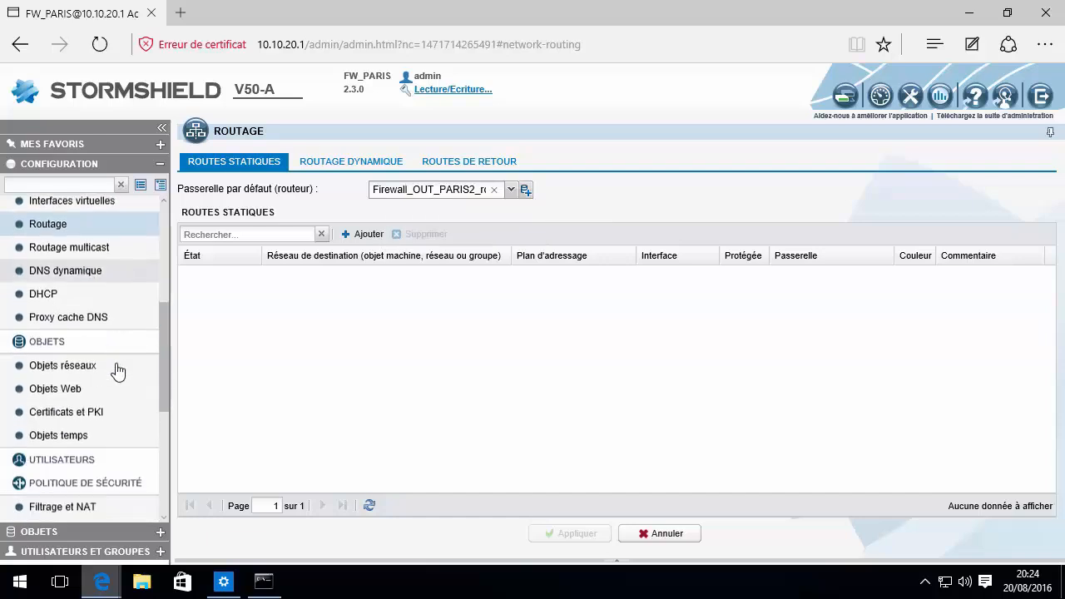
click(63, 501)
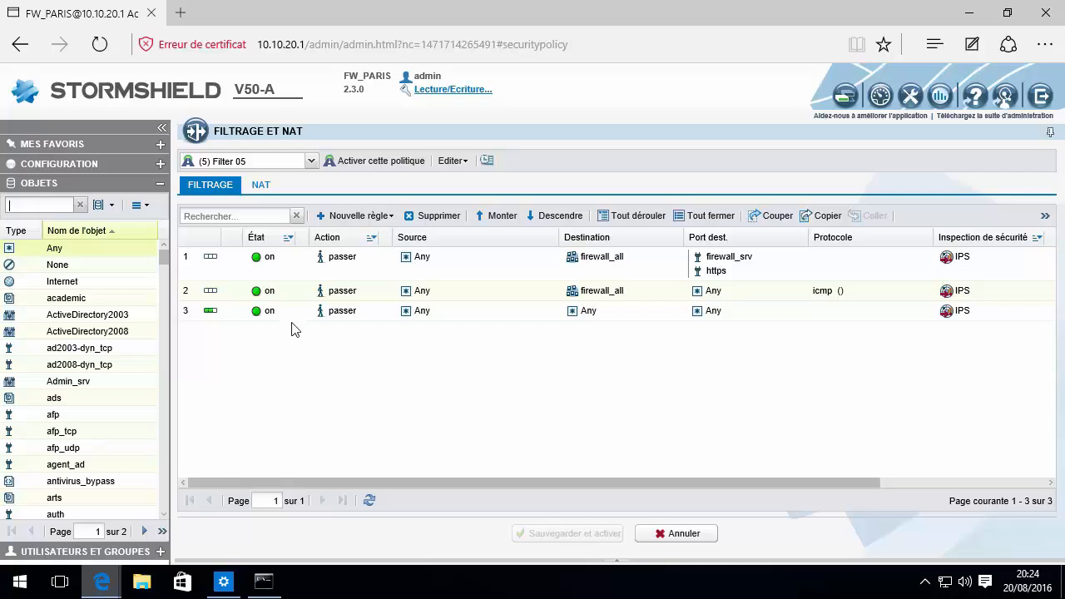
Review Filter 05's NAT rules, then open filtering rule 3 ('Block all') for editing
click(260, 185)
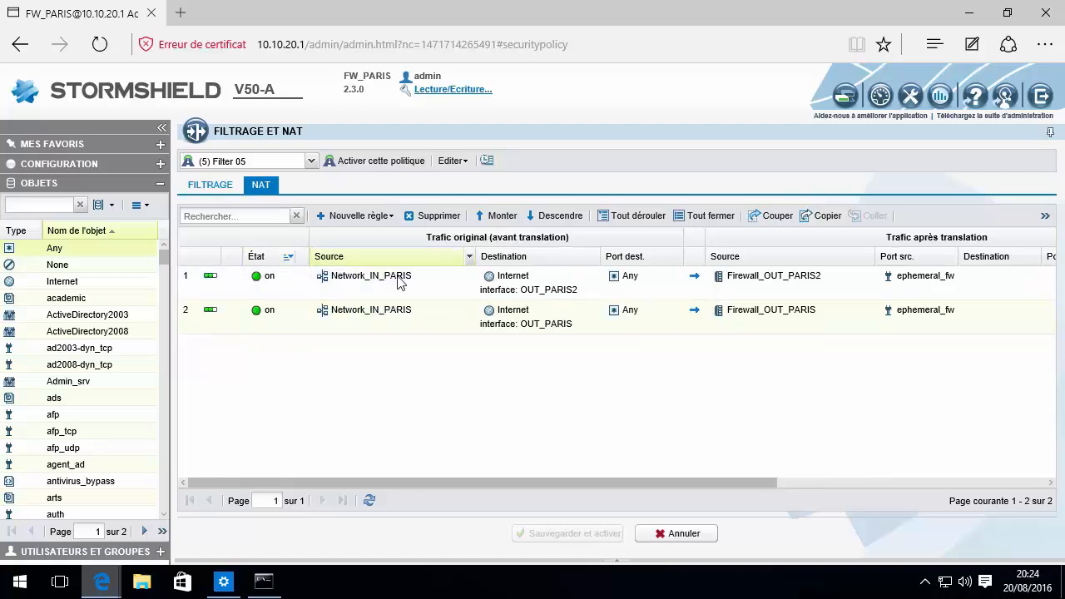
mouse_move(397, 286)
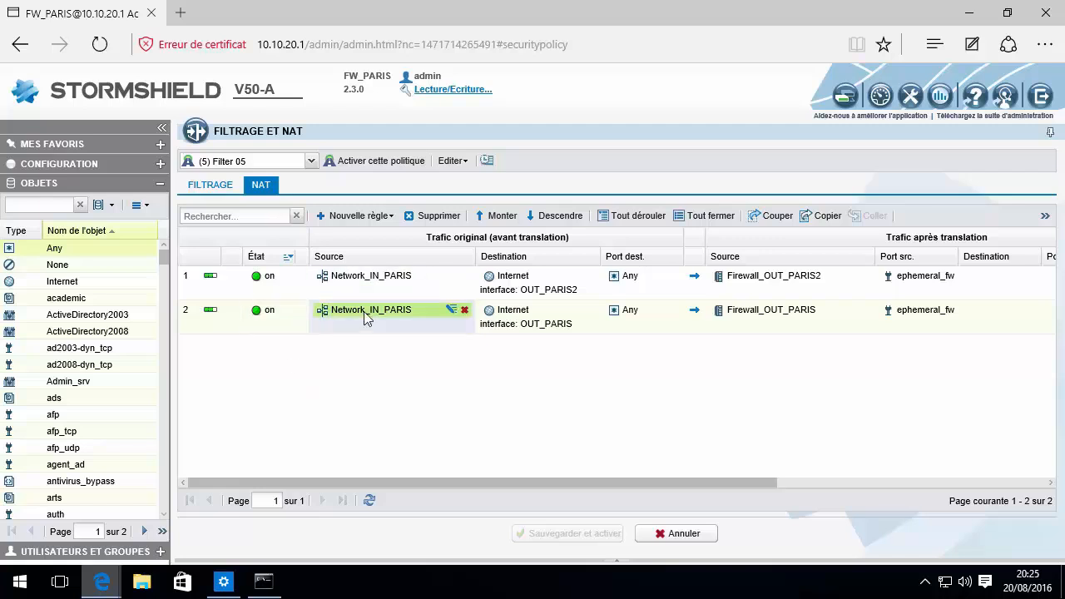
click(210, 185)
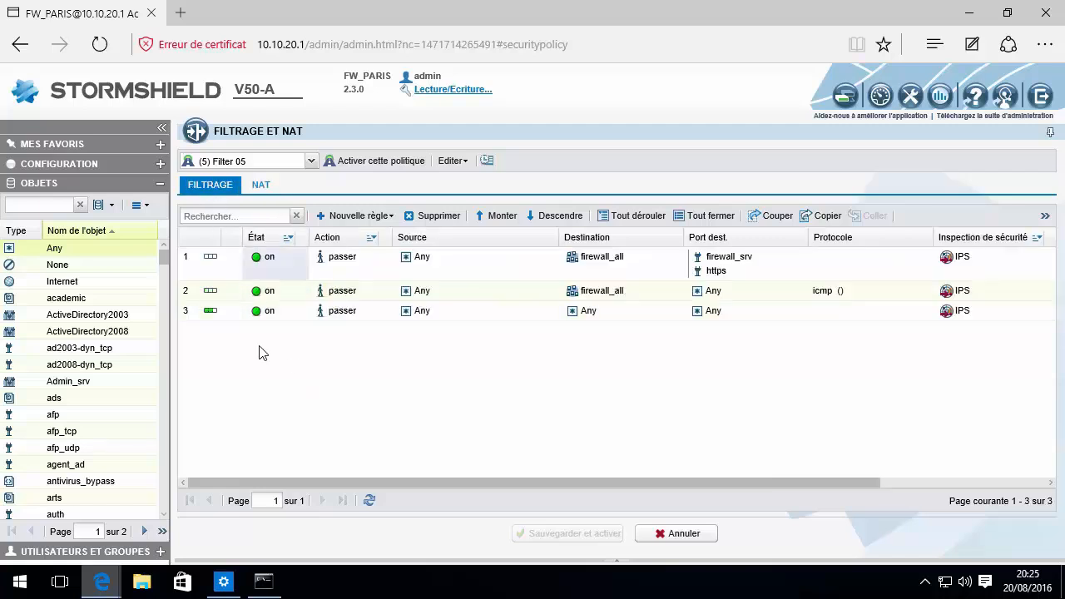
double_click(223, 311)
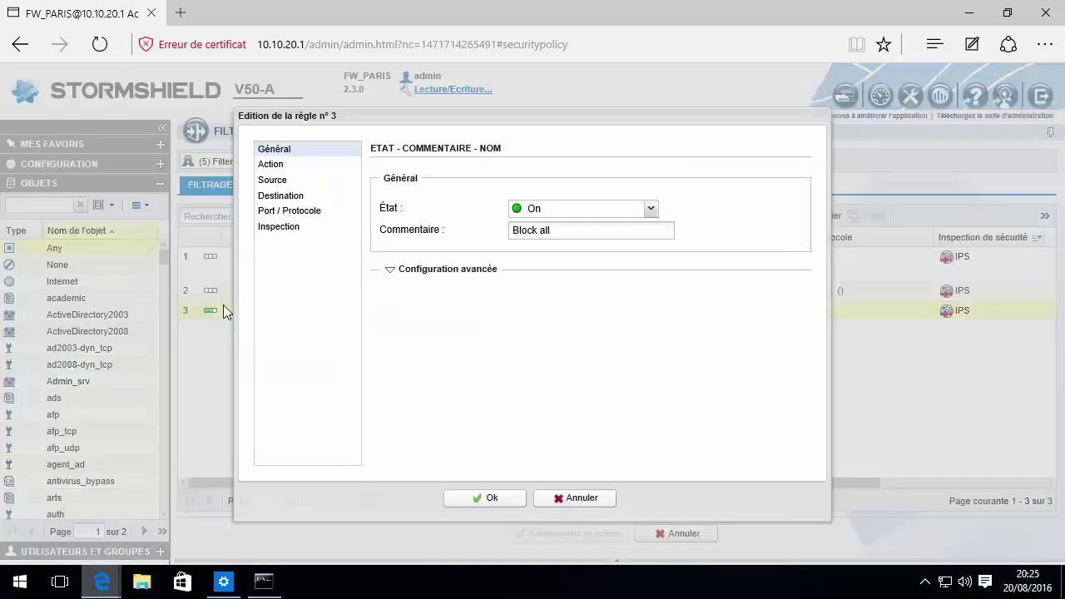
Route filter rule 3 through gateway Firewall_OUT_PARIS2 and widen the Action column to verify it
click(280, 164)
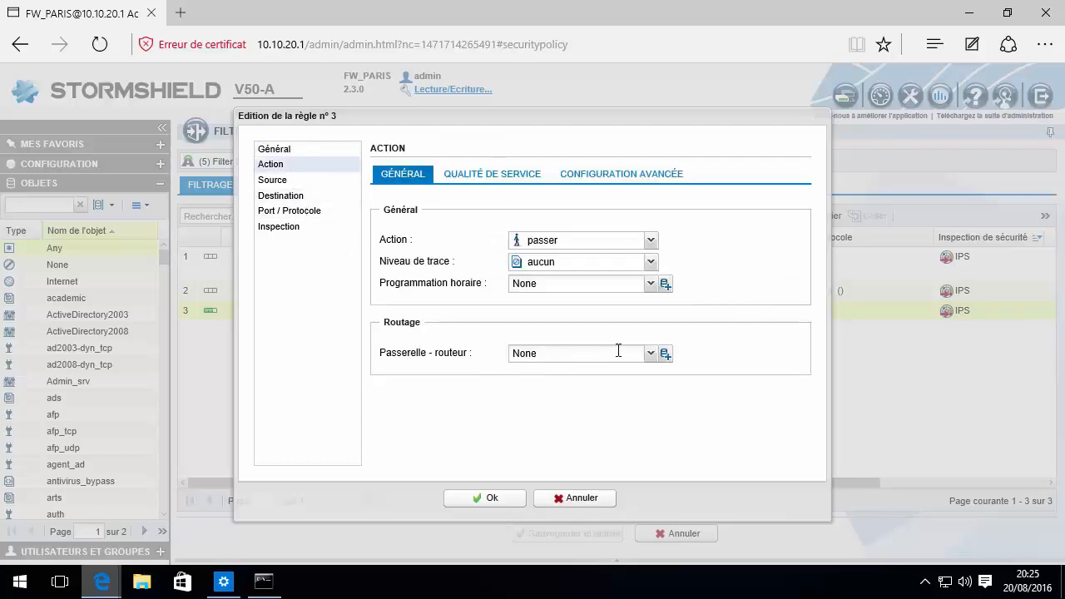
click(650, 352)
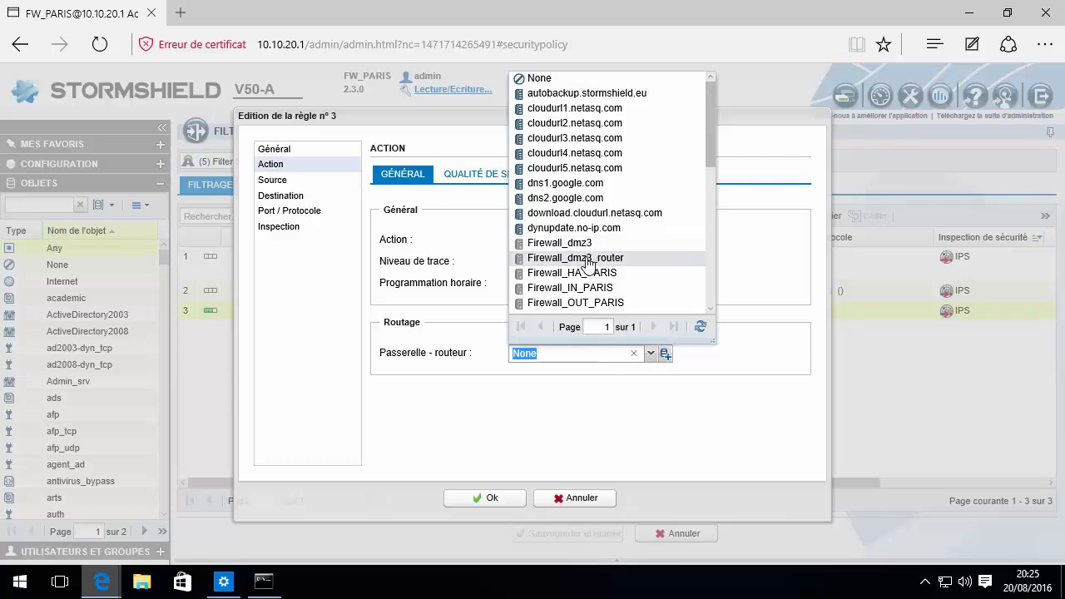
scroll(609, 208, down, 3)
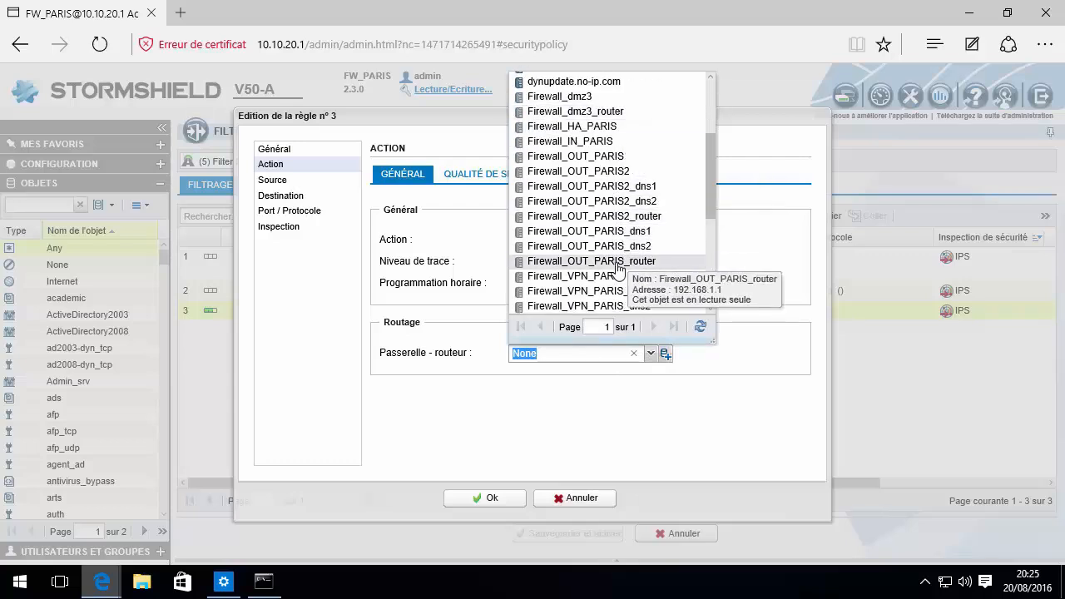
click(614, 172)
click(491, 498)
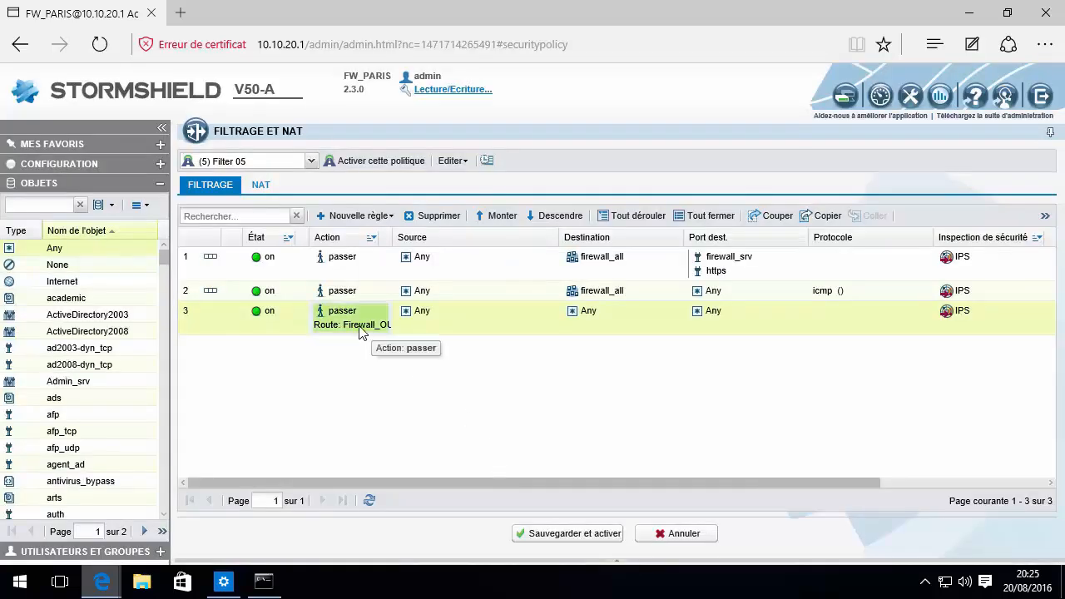
drag(391, 238, 445, 238)
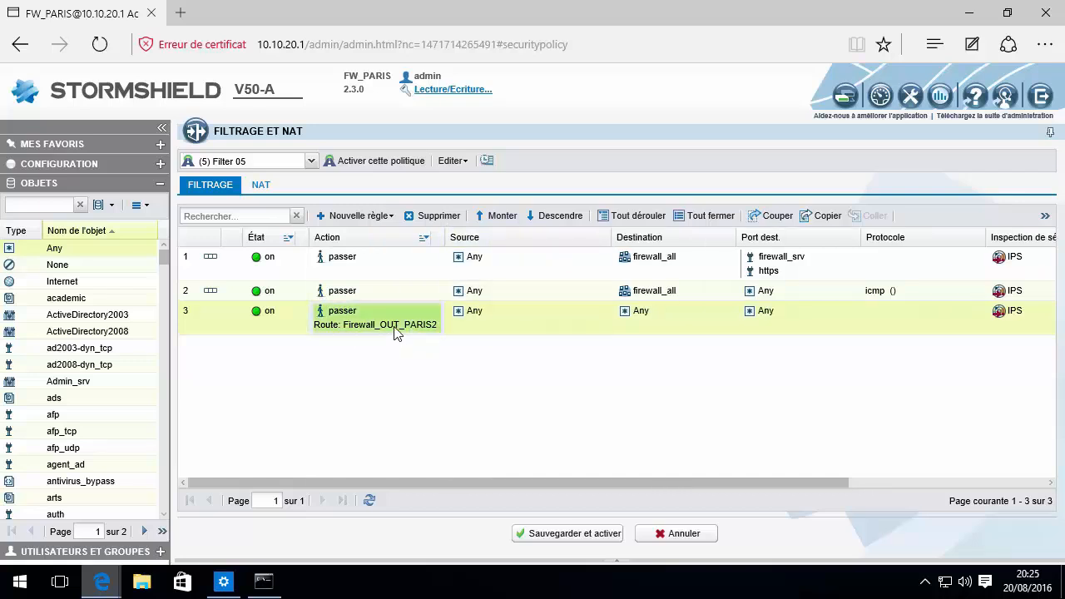
Reopen rule 3 and switch its gateway-router to Firewall_OUT_PARIS
click(260, 185)
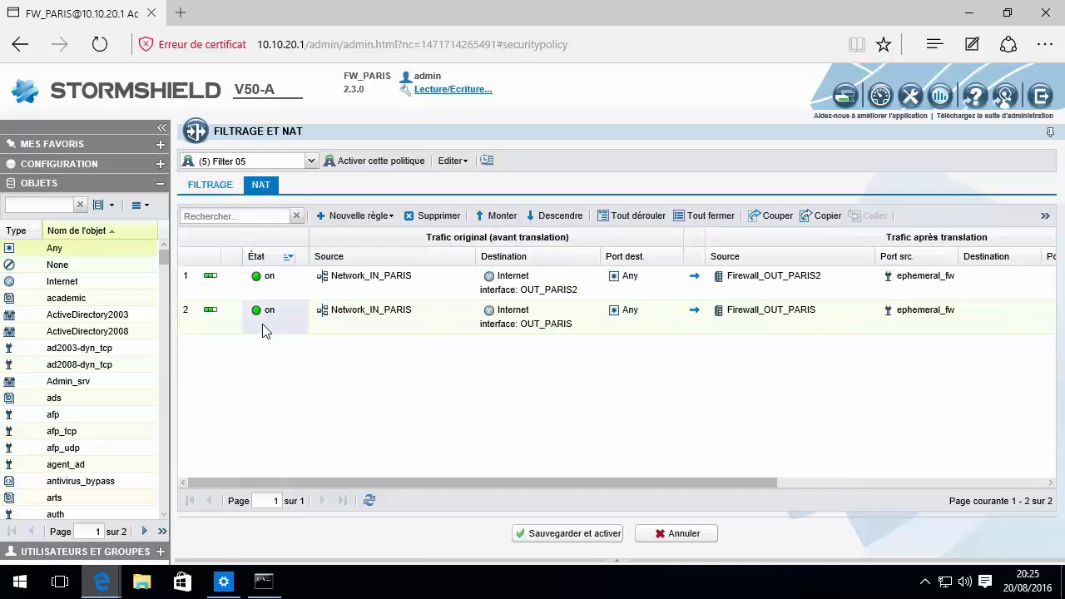
click(211, 185)
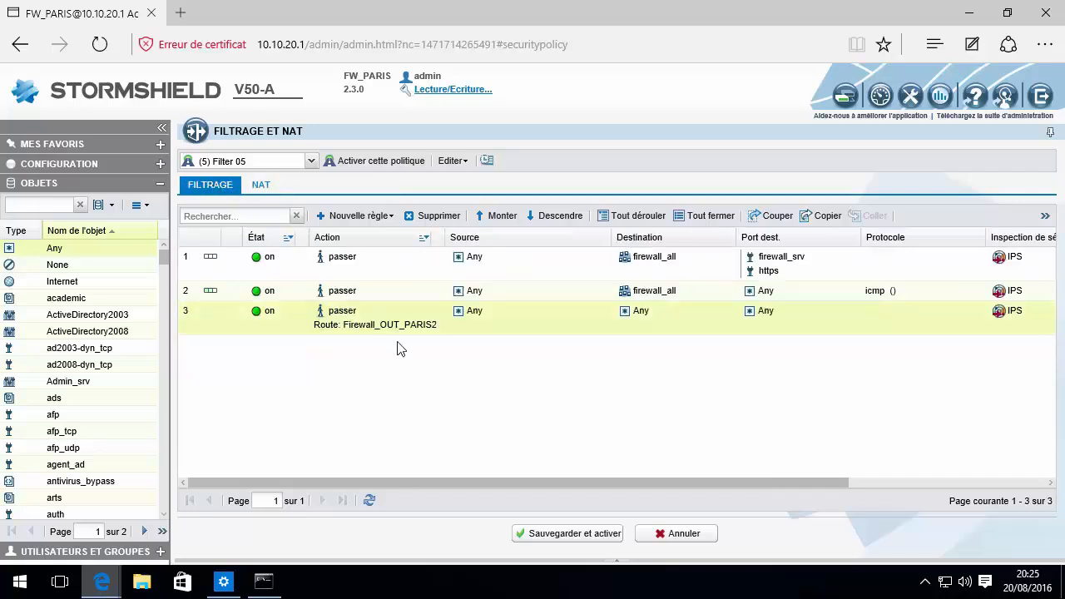
double_click(389, 323)
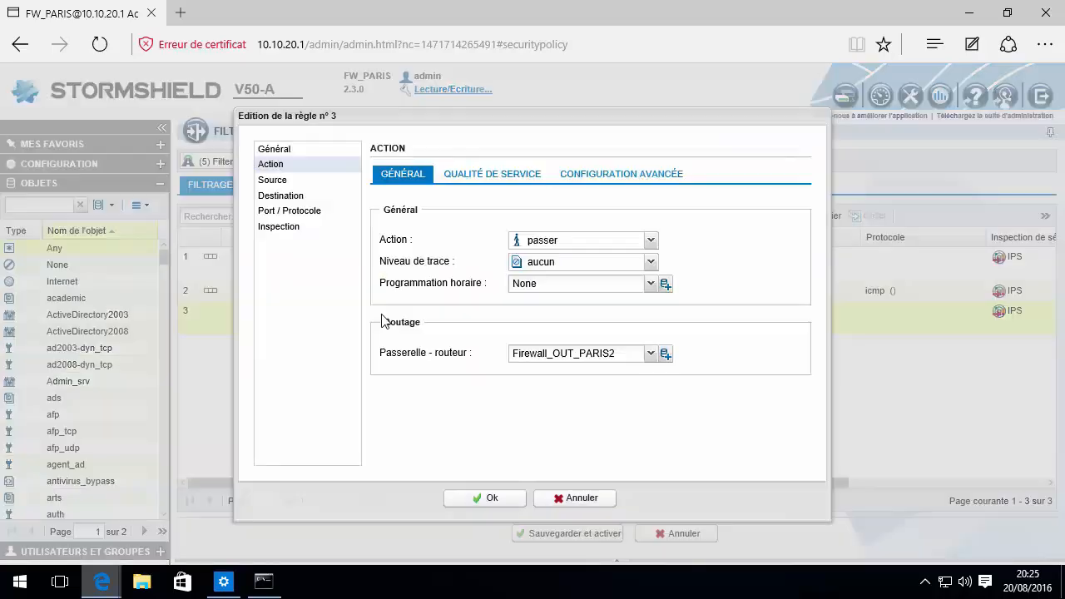
click(636, 355)
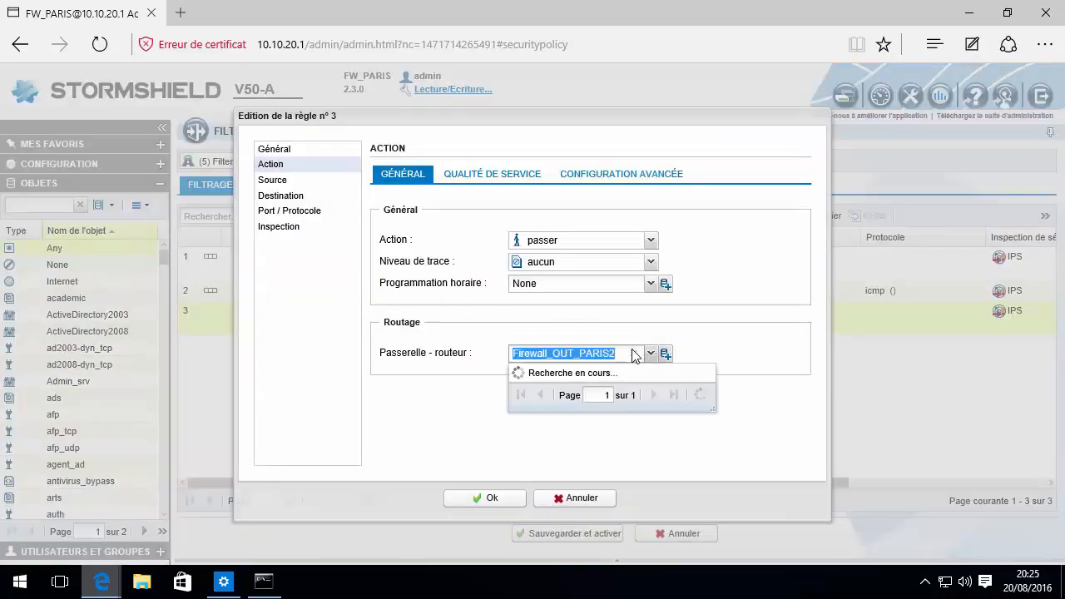
click(501, 498)
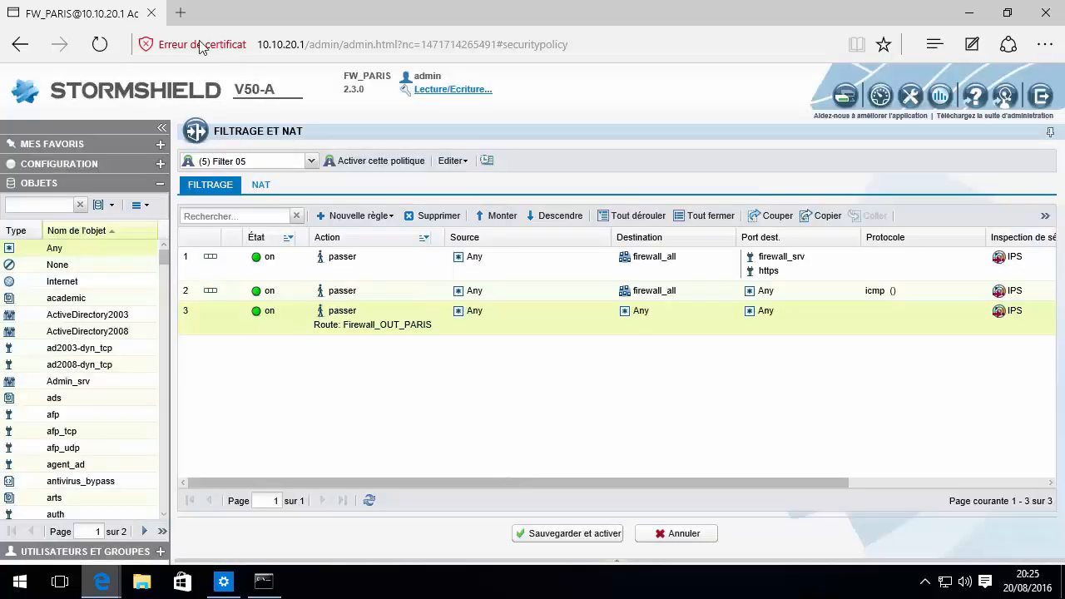
Open an extra browser tab, then return to the FW_PARIS administration tab
click(181, 13)
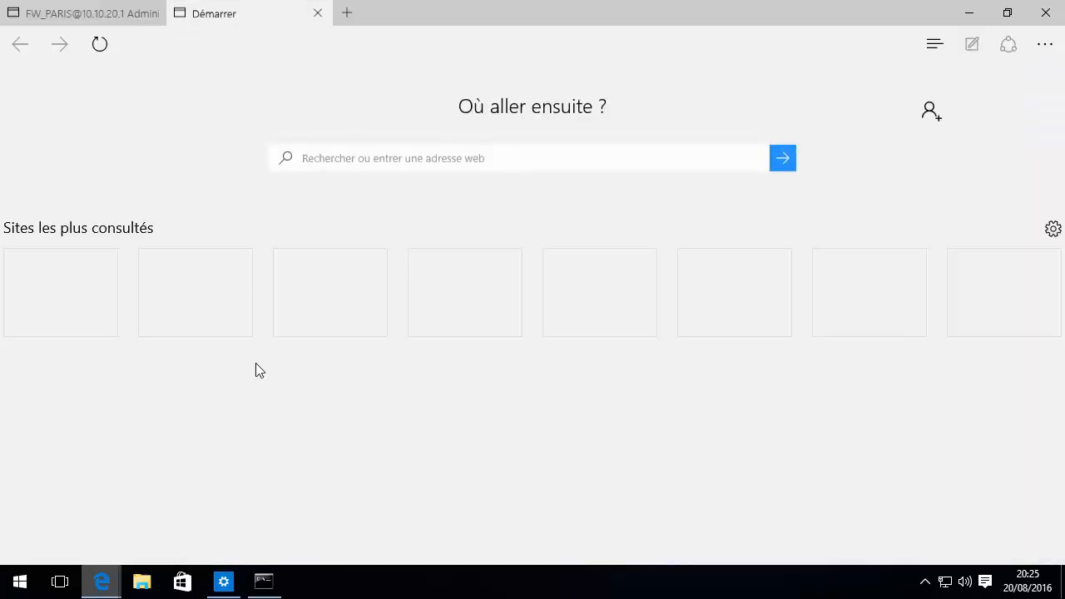
click(94, 20)
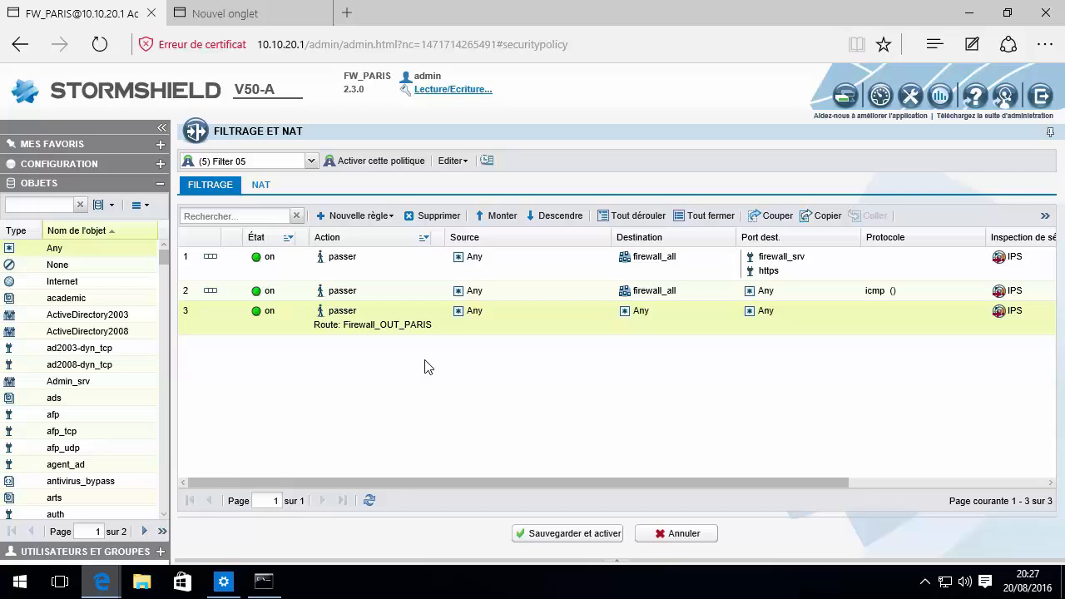
click(260, 186)
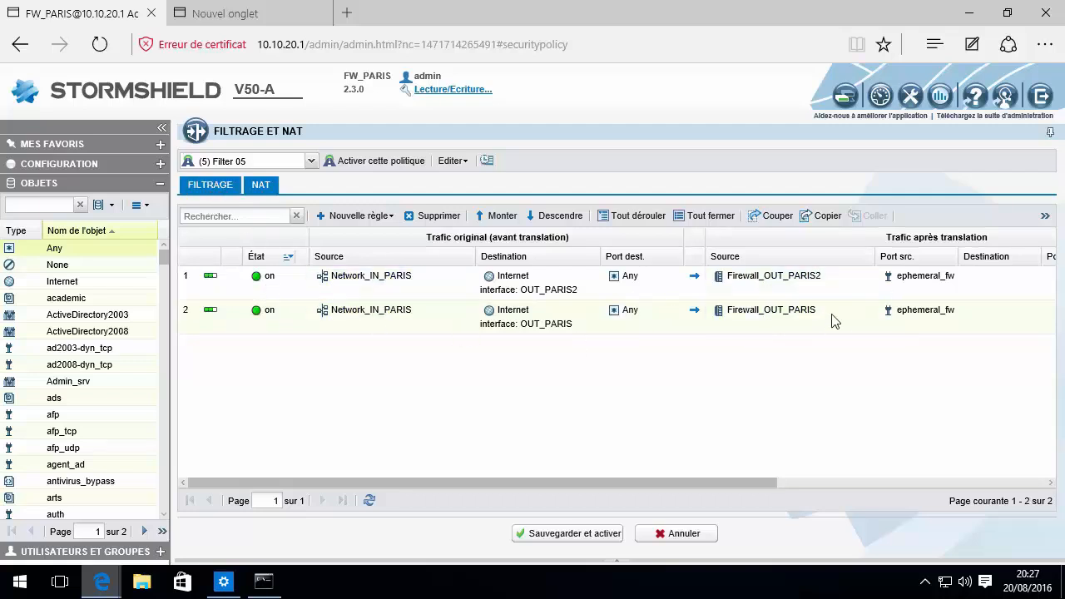
click(200, 190)
double_click(213, 311)
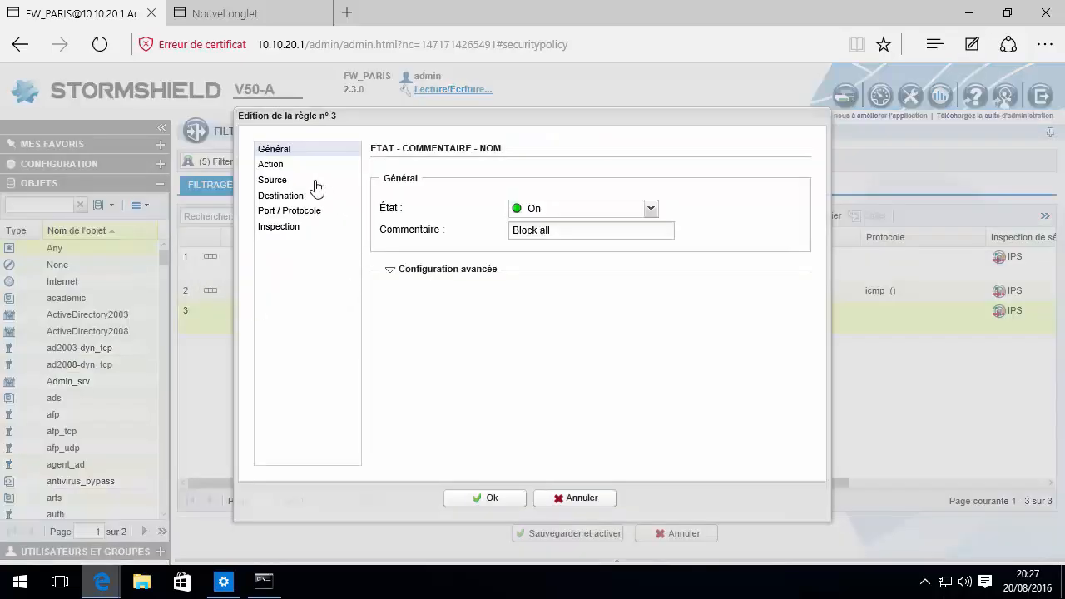
click(277, 166)
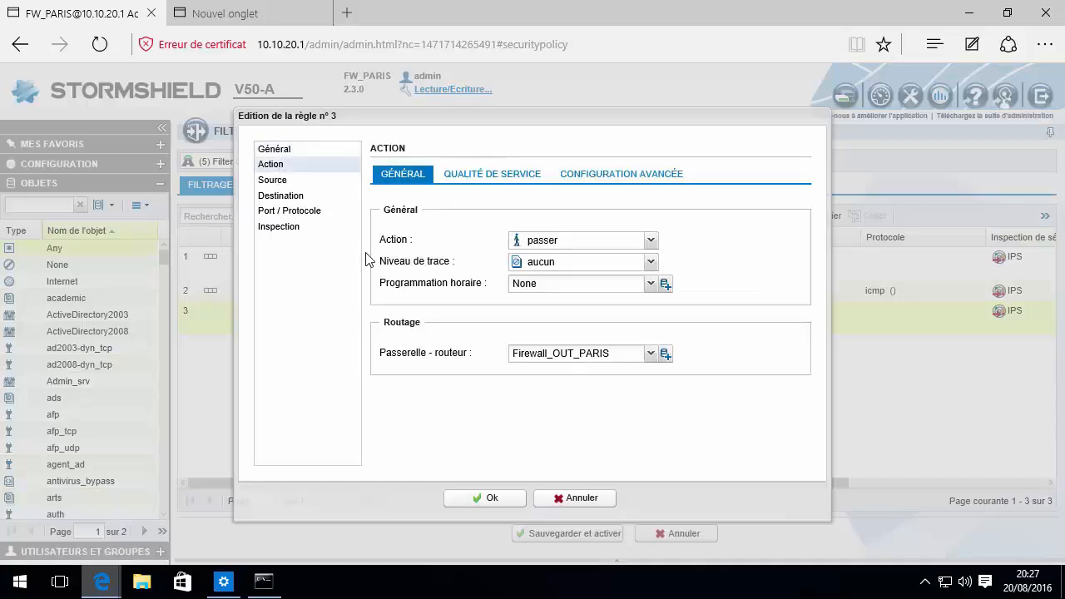
mouse_move(547, 350)
click(587, 504)
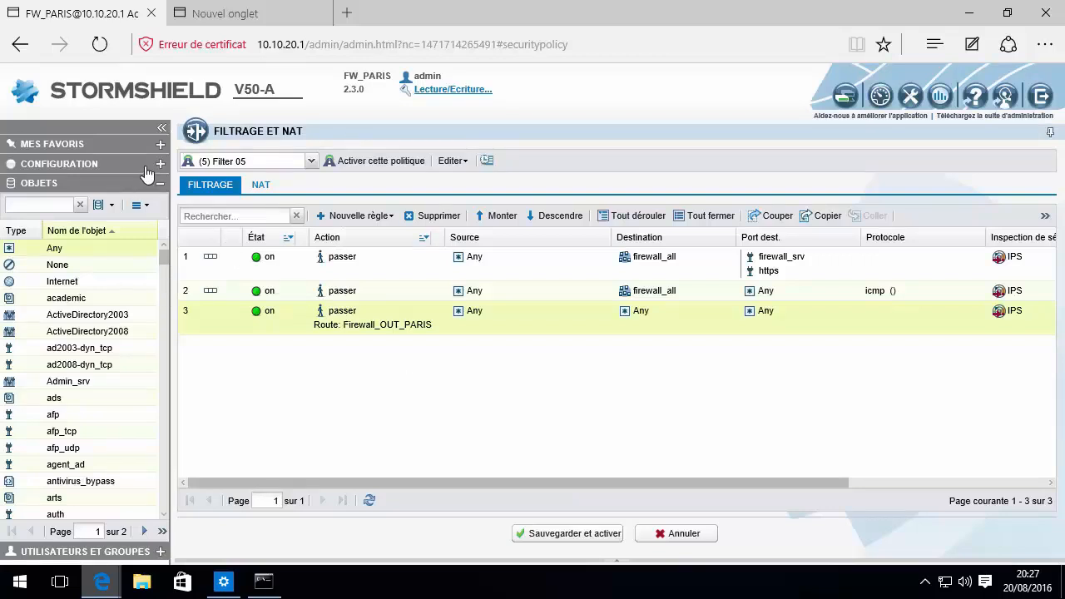
Save and apply the configuration with rule 3 routed via Firewall_OUT_PARIS
click(96, 166)
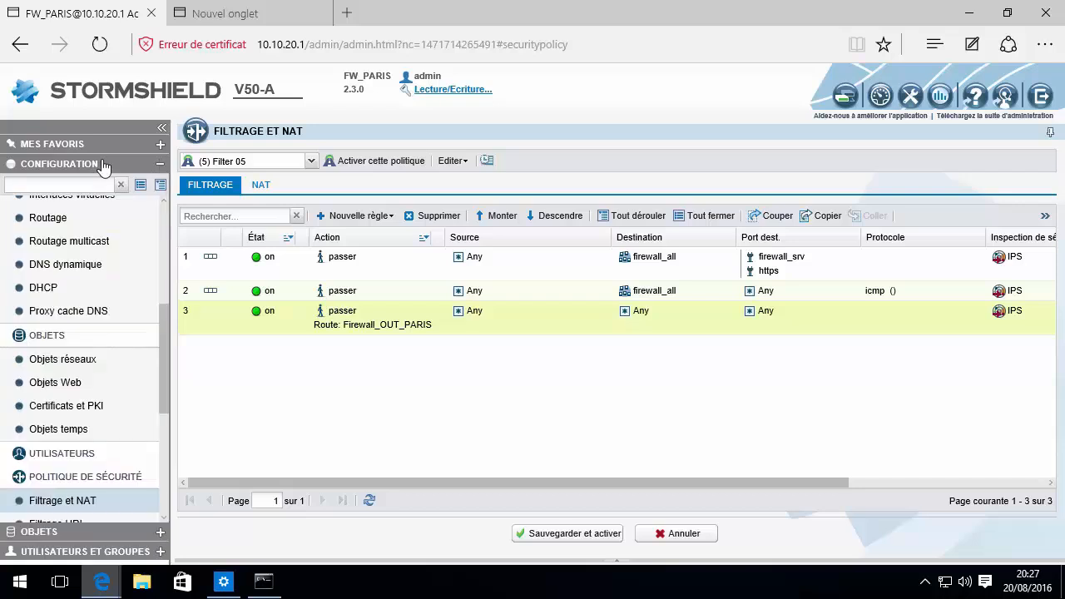
click(98, 228)
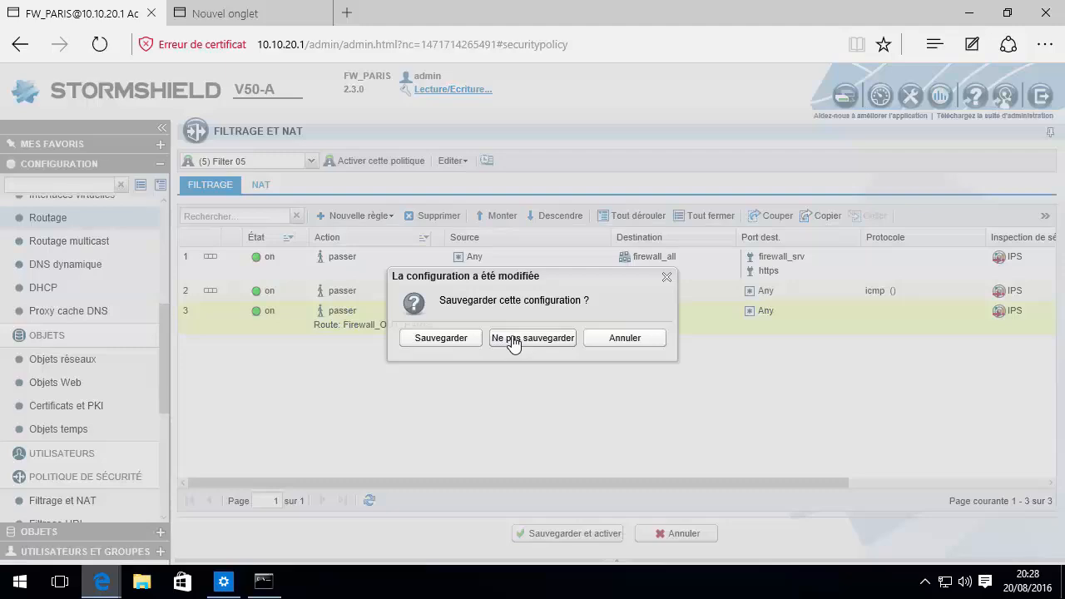
click(448, 339)
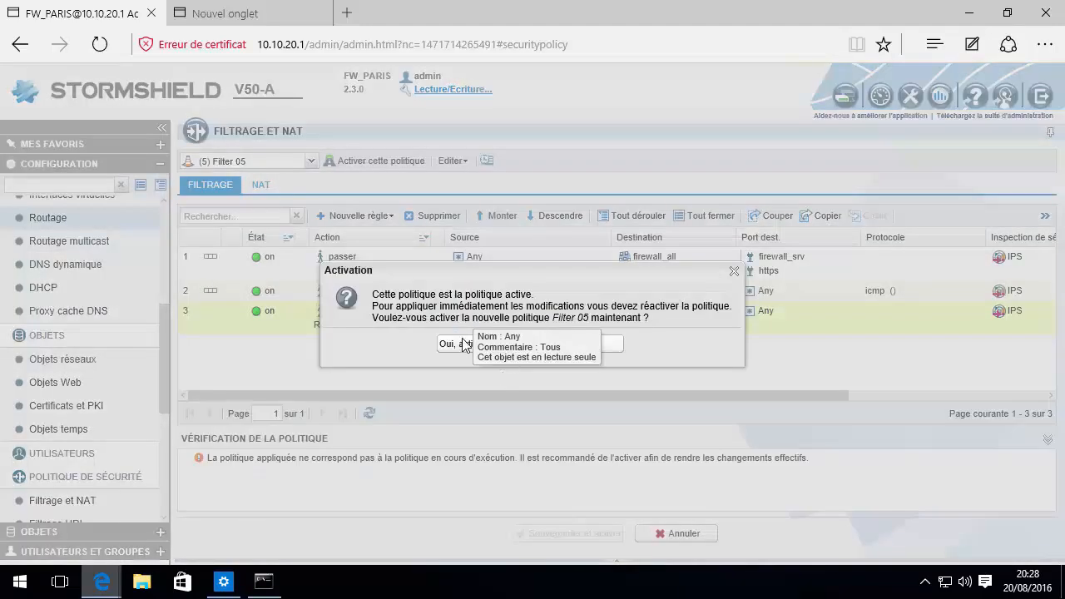
click(460, 347)
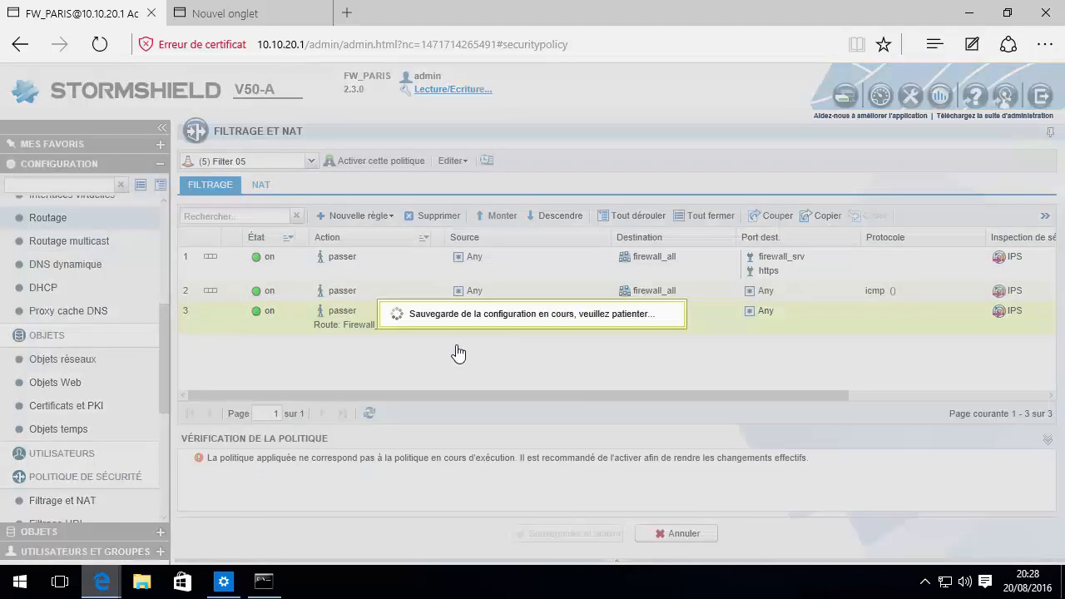
Review the routing page, then return to the Filtrage et NAT policy
click(65, 218)
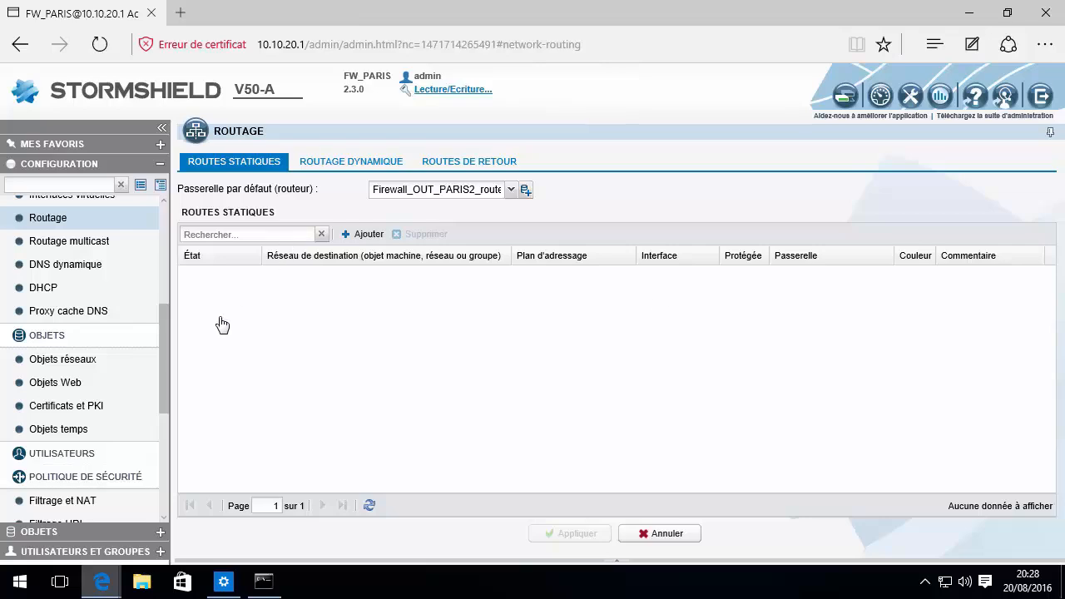
drag(166, 340, 161, 384)
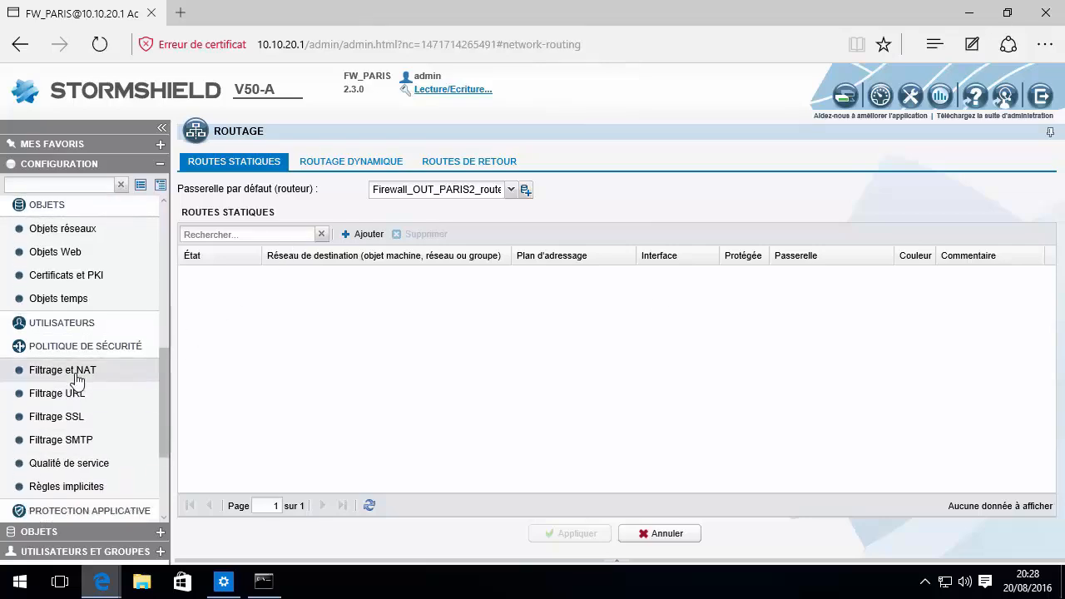
click(84, 370)
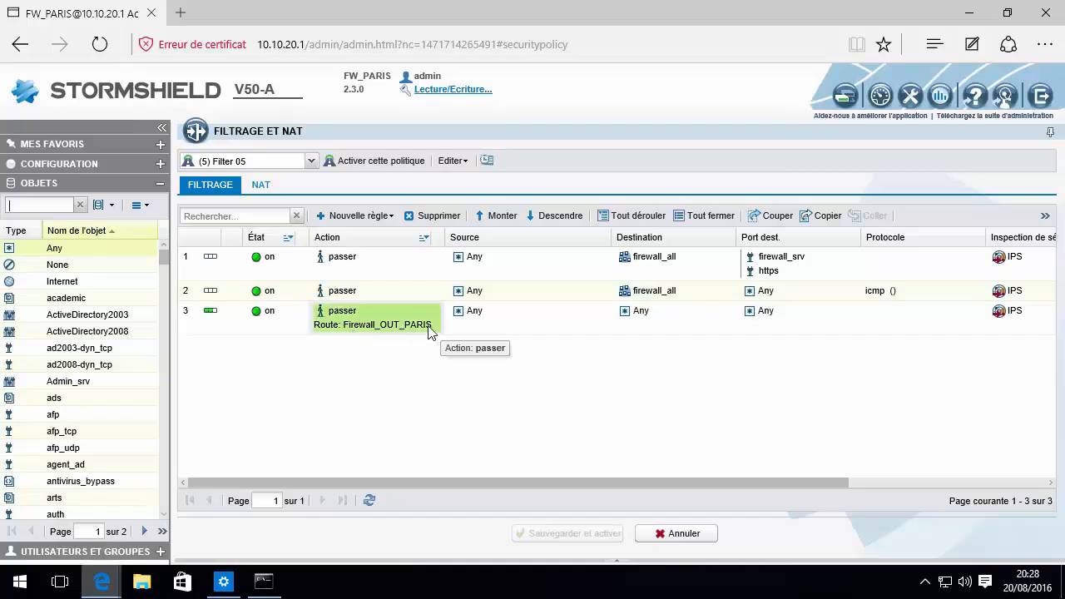
Test browsing with a Bing search for 'amazon' in a new tab, then close it
click(180, 12)
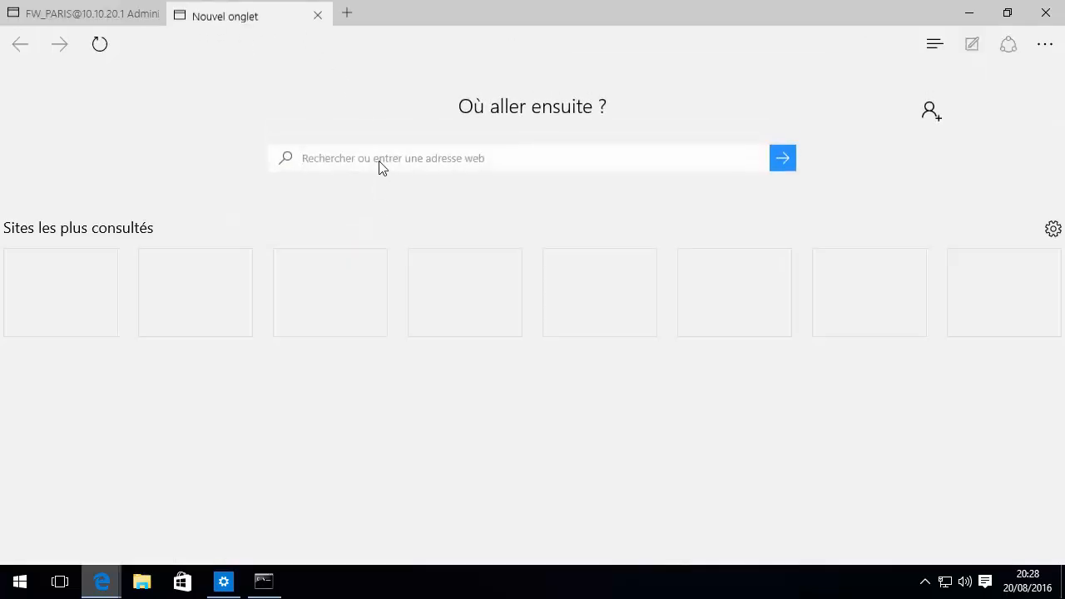
text(amazon)
key(Return)
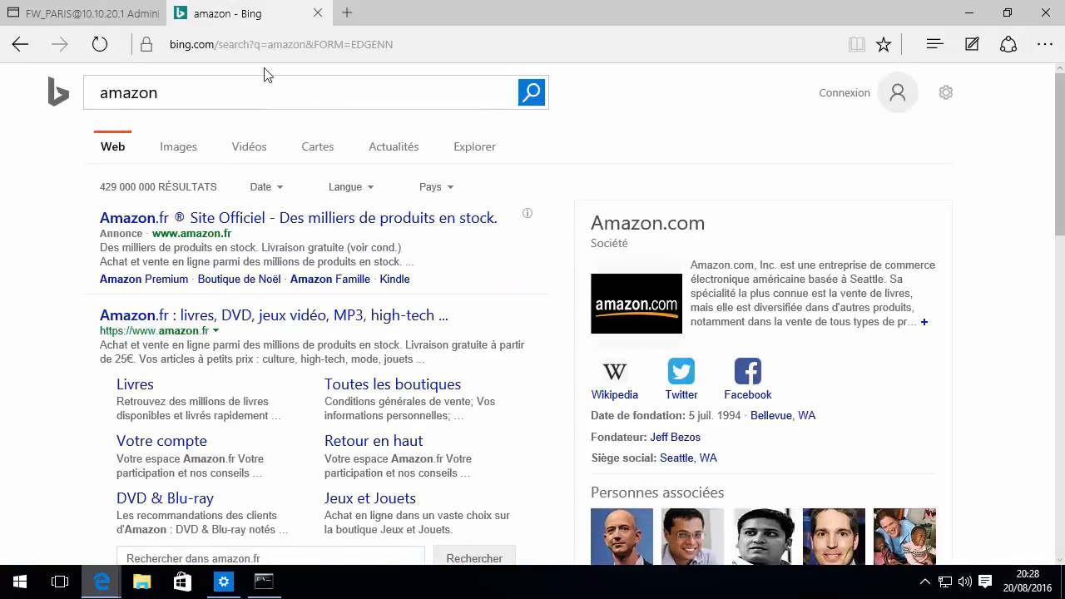
click(318, 12)
Change filter rule 3's gateway-router to Firewall_OUT_PARIS2
click(371, 323)
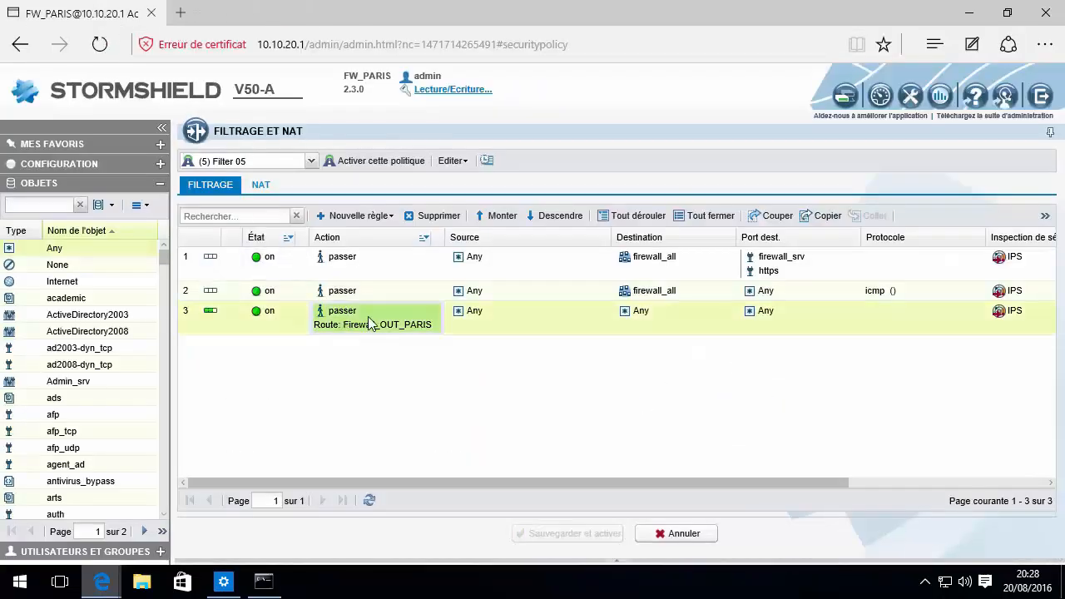
double_click(372, 323)
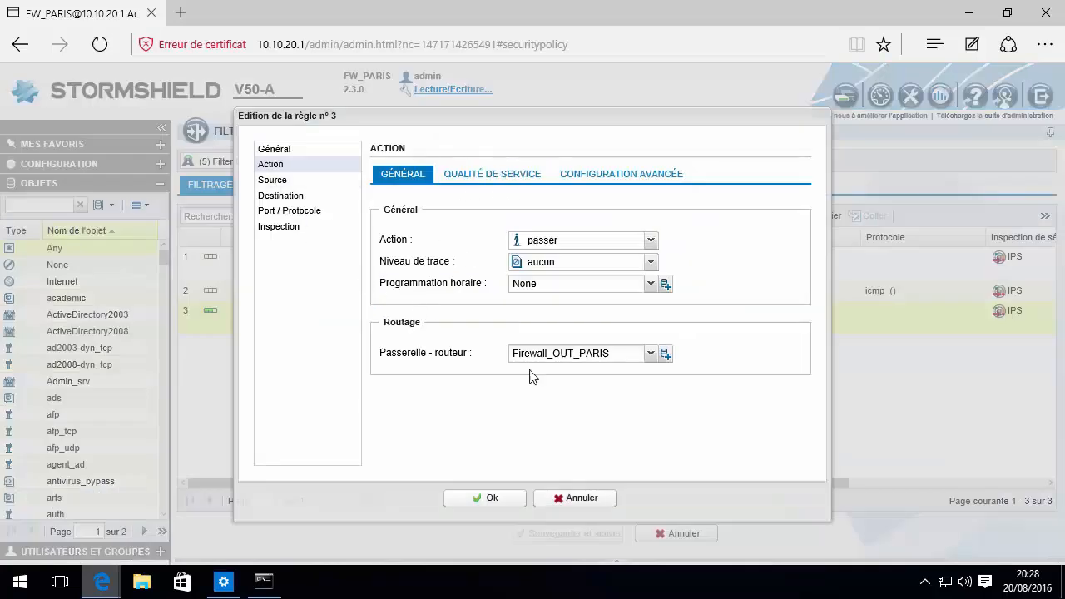
click(621, 353)
text(2)
click(489, 496)
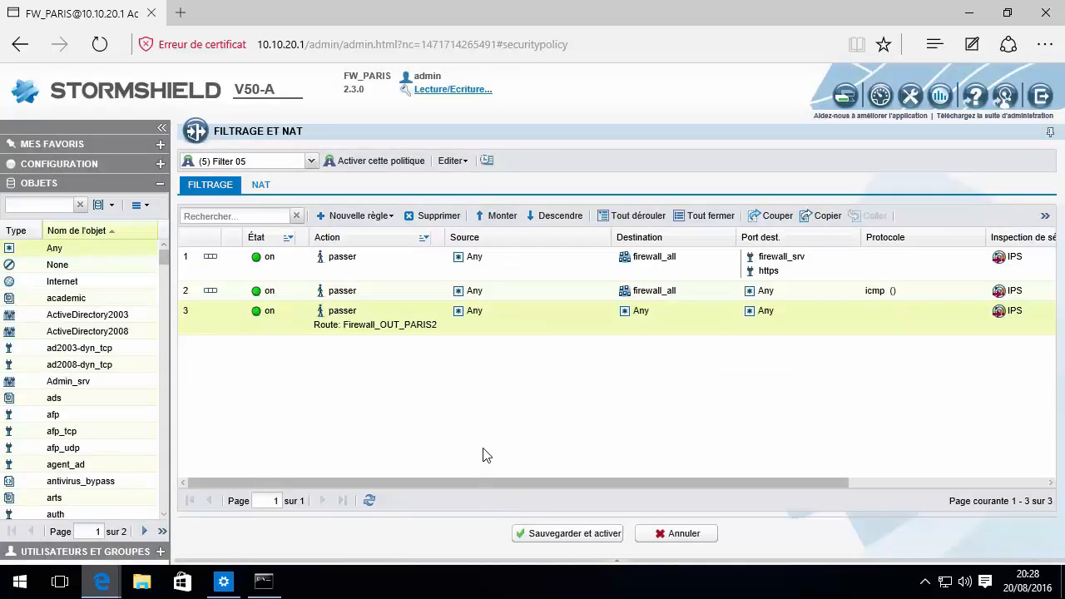
Save and activate the Filter 05 policy
click(553, 533)
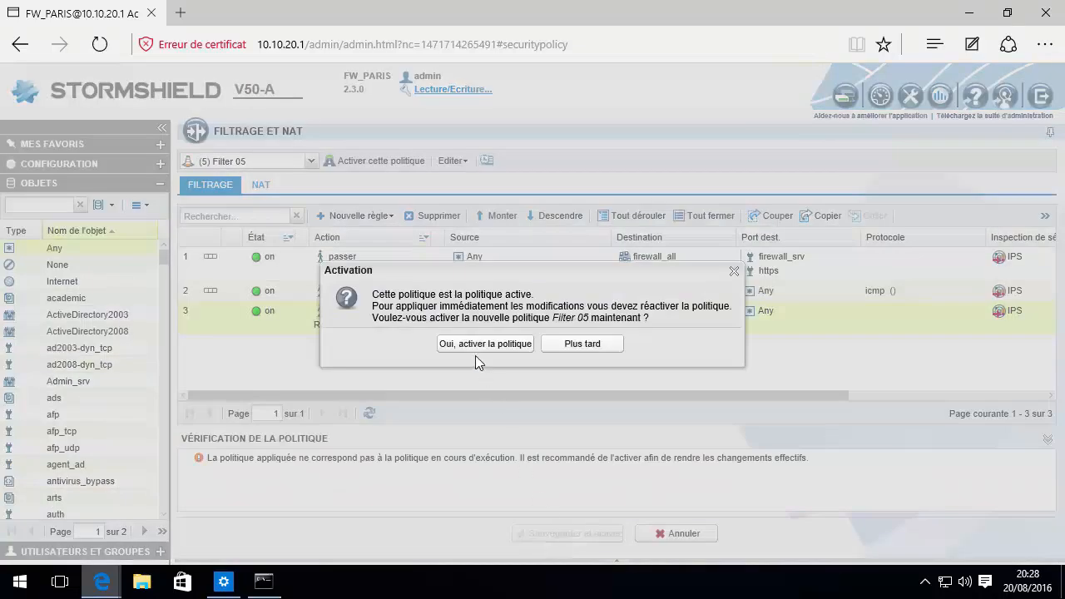
click(479, 344)
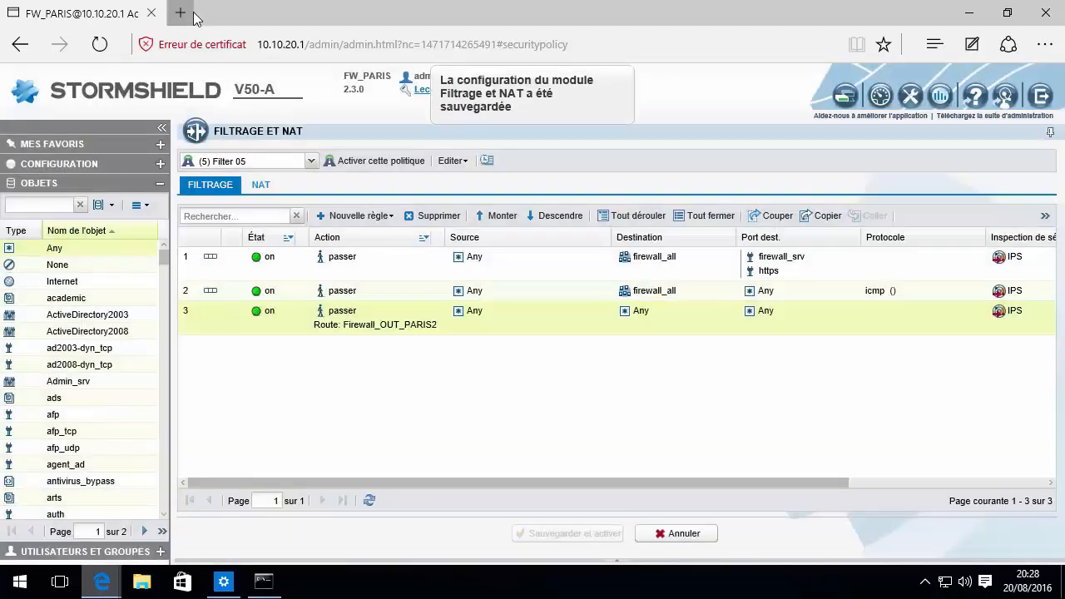
click(193, 14)
click(350, 158)
text(alphorm)
key(Return)
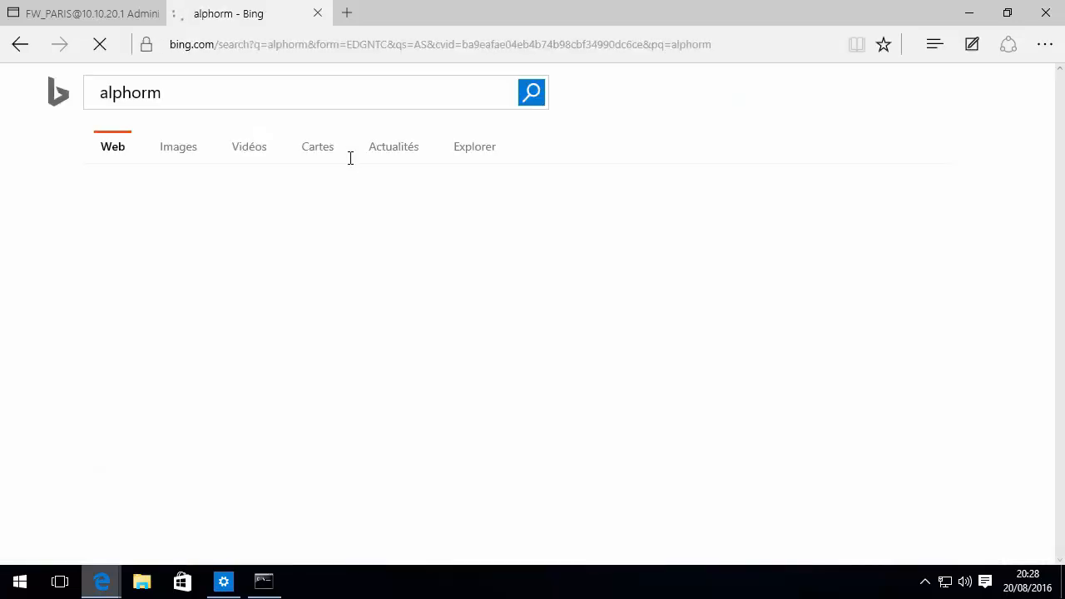
click(245, 223)
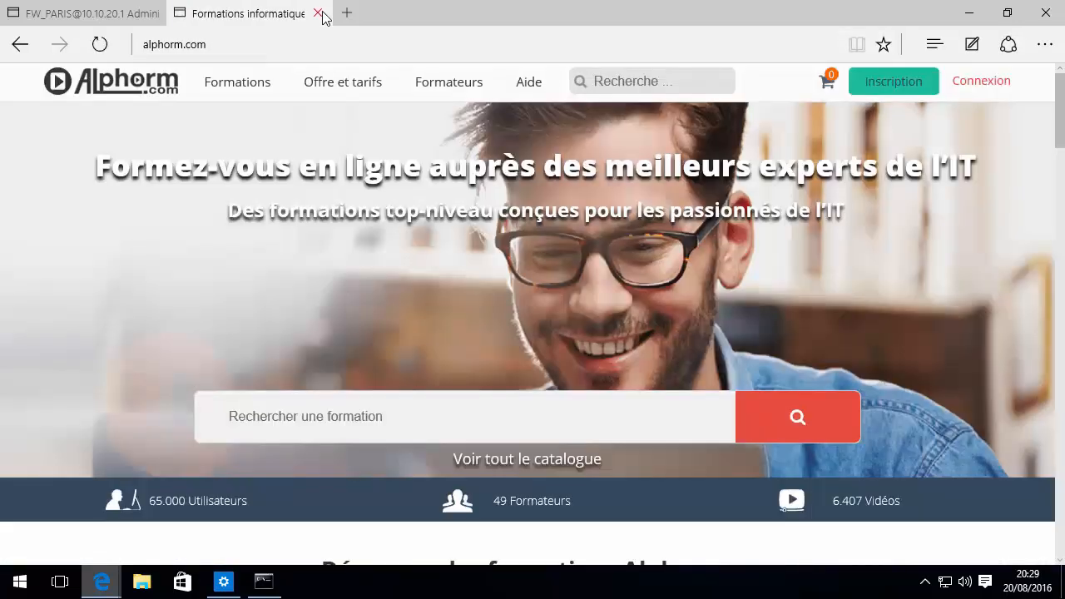
click(320, 15)
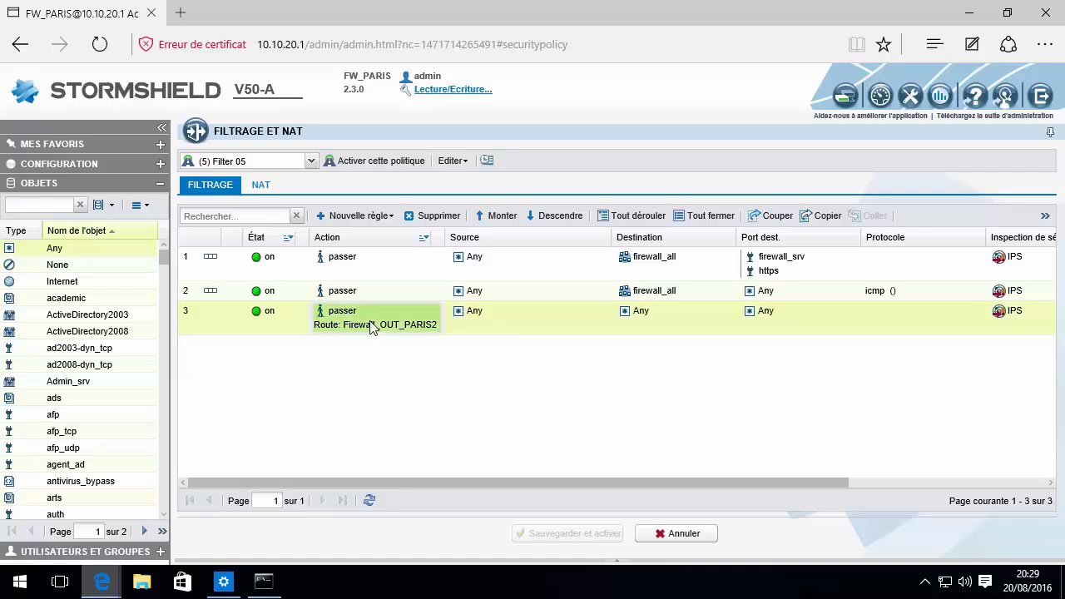
Collapse Objects and open Configuration > Réseau > Routage, which fails with an HTTP communication error
click(161, 188)
click(159, 164)
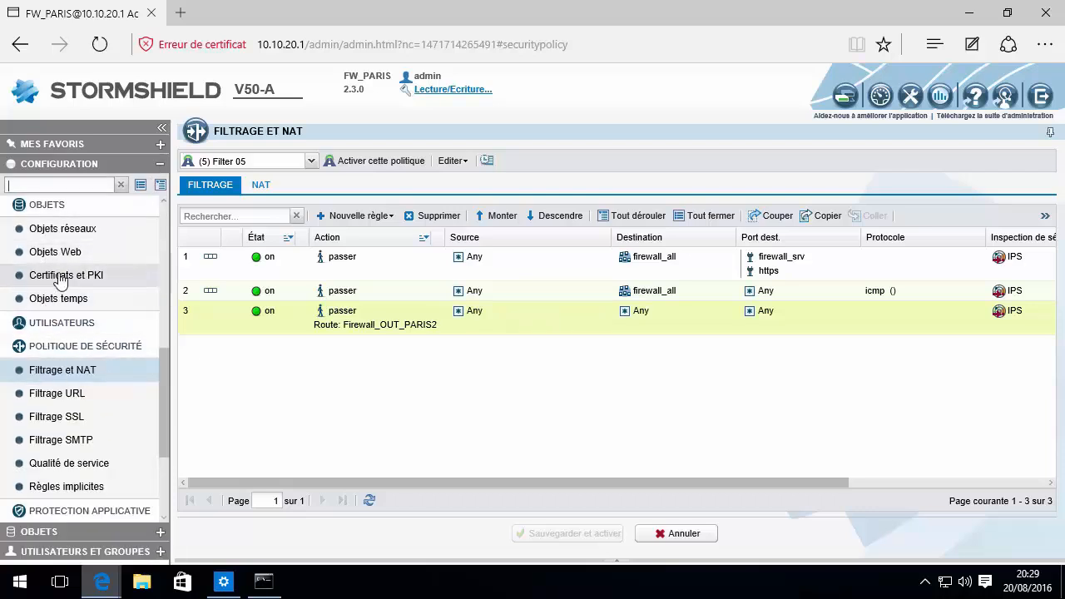
scroll(89, 369, up, 5)
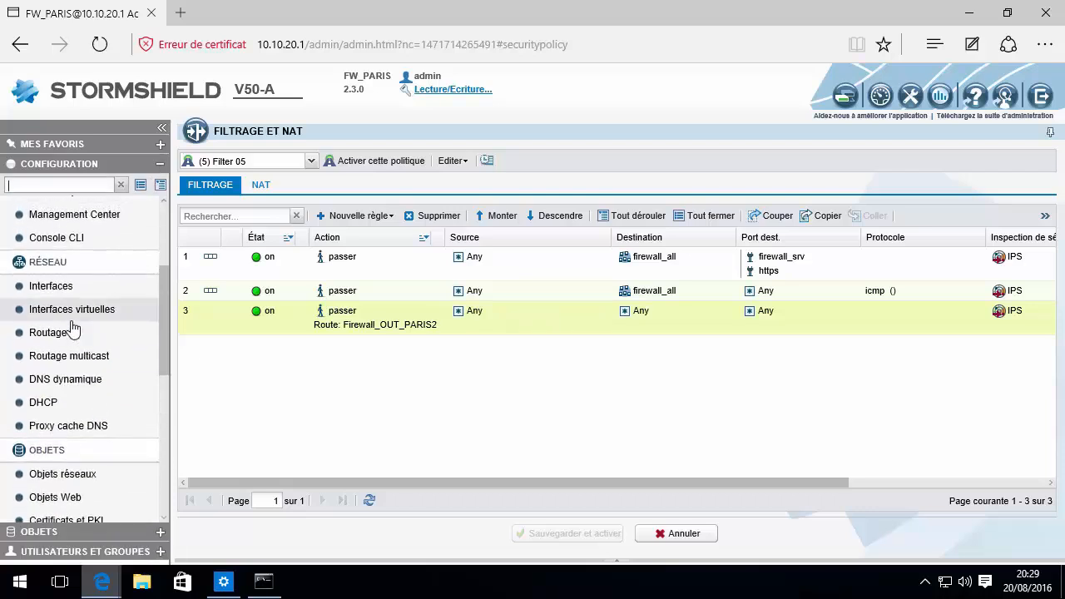
scroll(73, 327, down, 3)
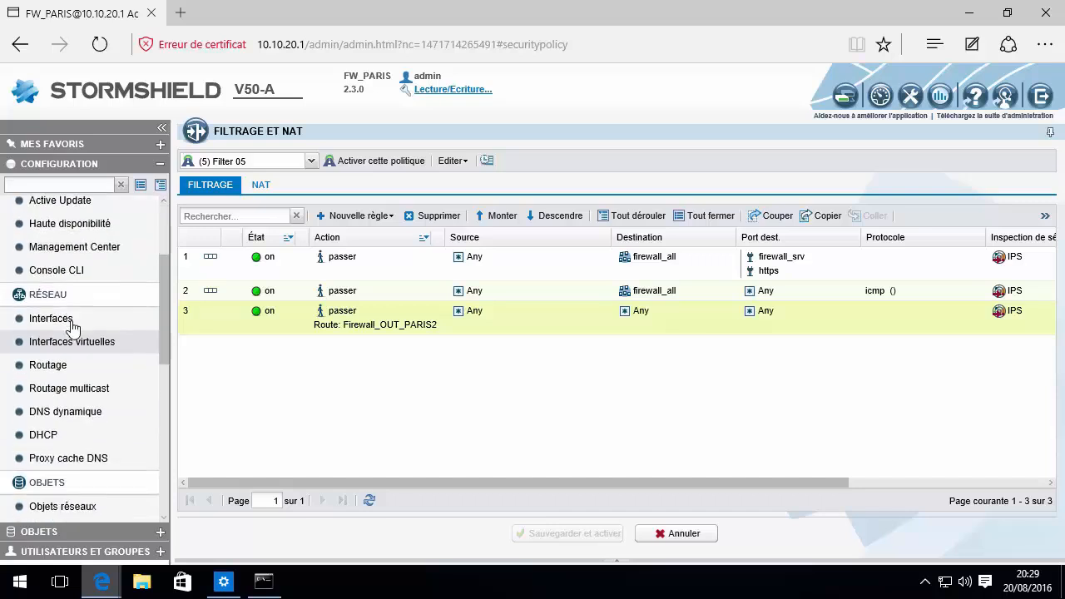
click(47, 366)
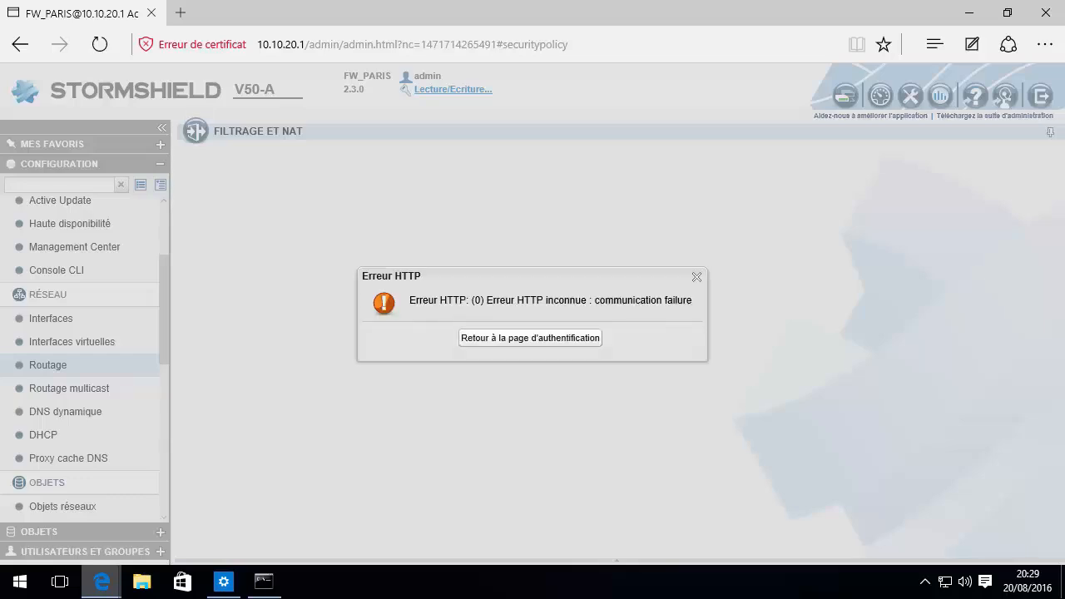
Log back into the firewall as admin with the account password
click(537, 345)
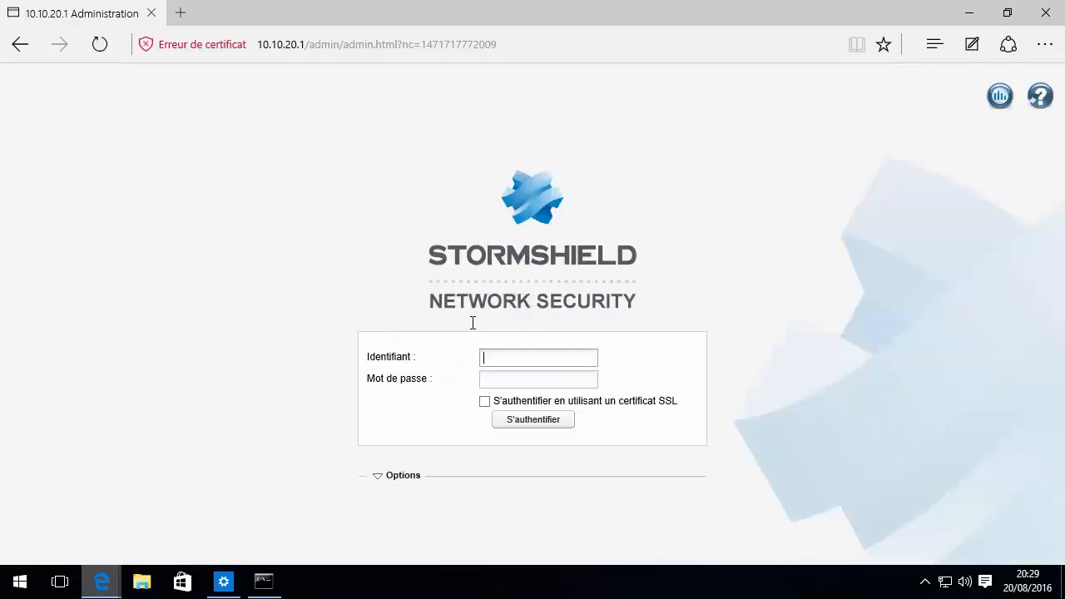
text(admin)
key(Tab)
text(admin)
key(Return)
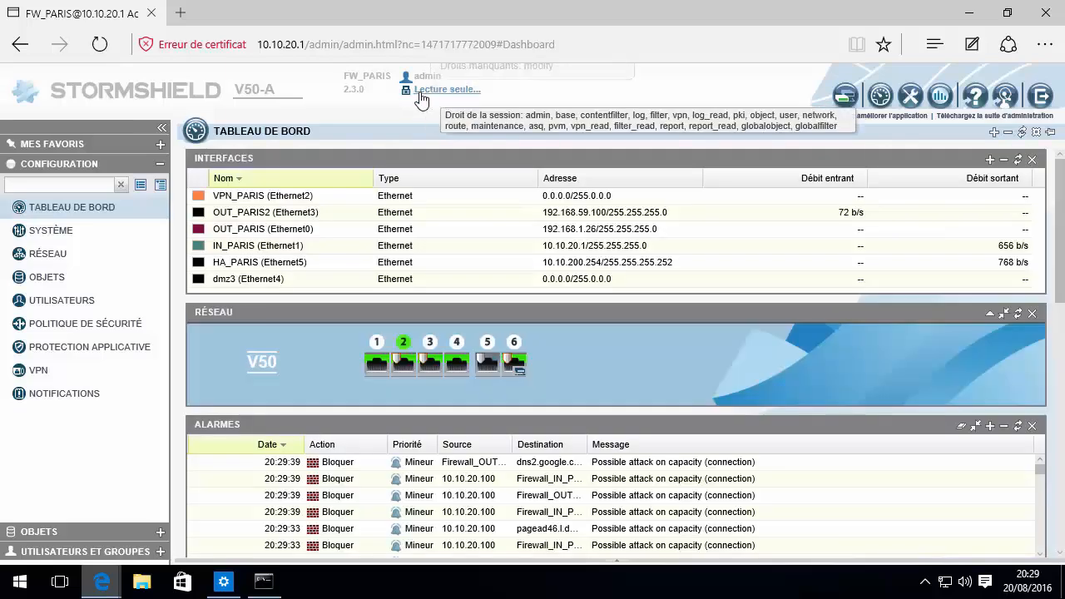
Gain write access by disconnecting the other admin session, then open Réseau > Routage
click(430, 95)
click(467, 327)
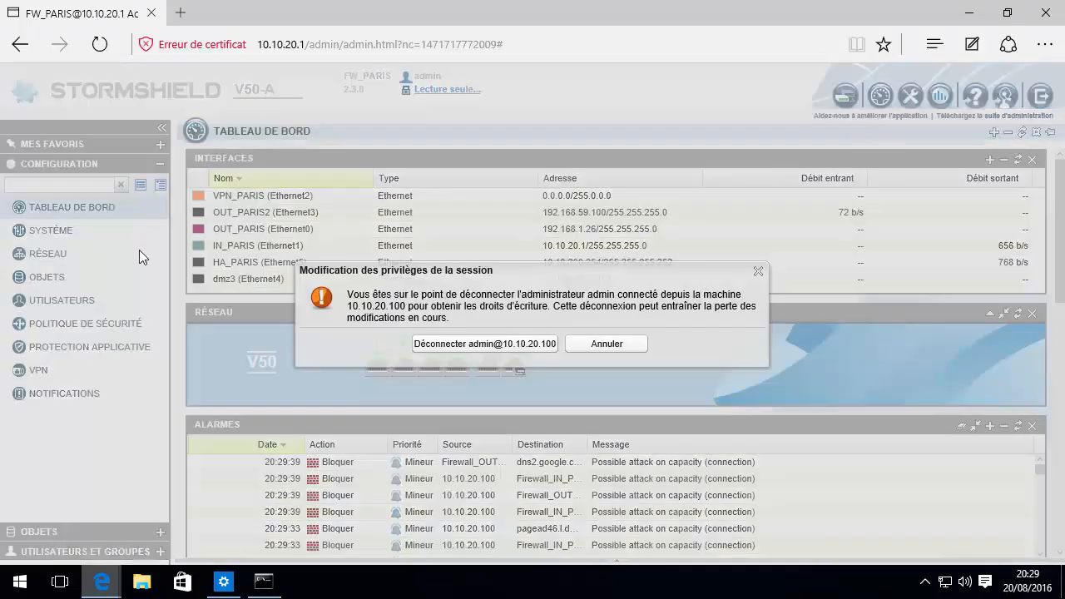
click(485, 343)
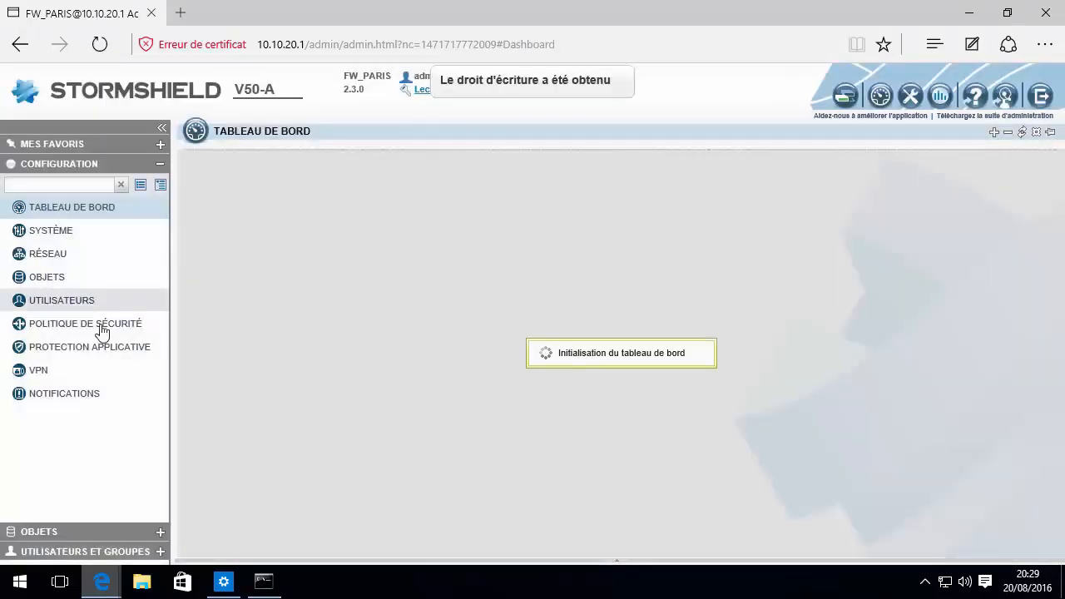
click(64, 276)
click(58, 256)
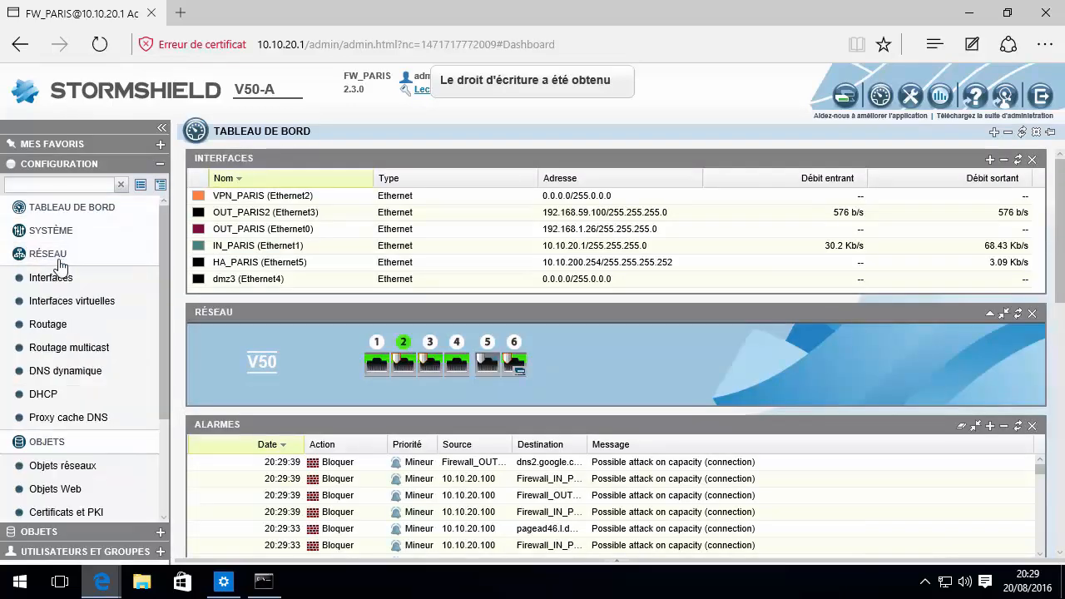
click(88, 322)
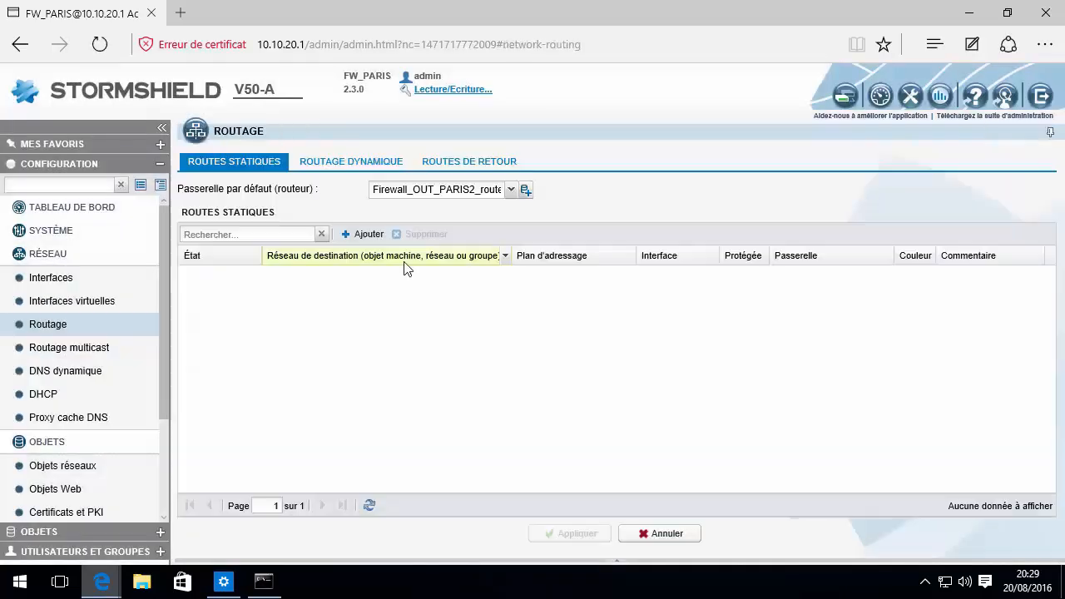
Start creating a new network object for the Passerelle par défaut field
drag(373, 190, 517, 201)
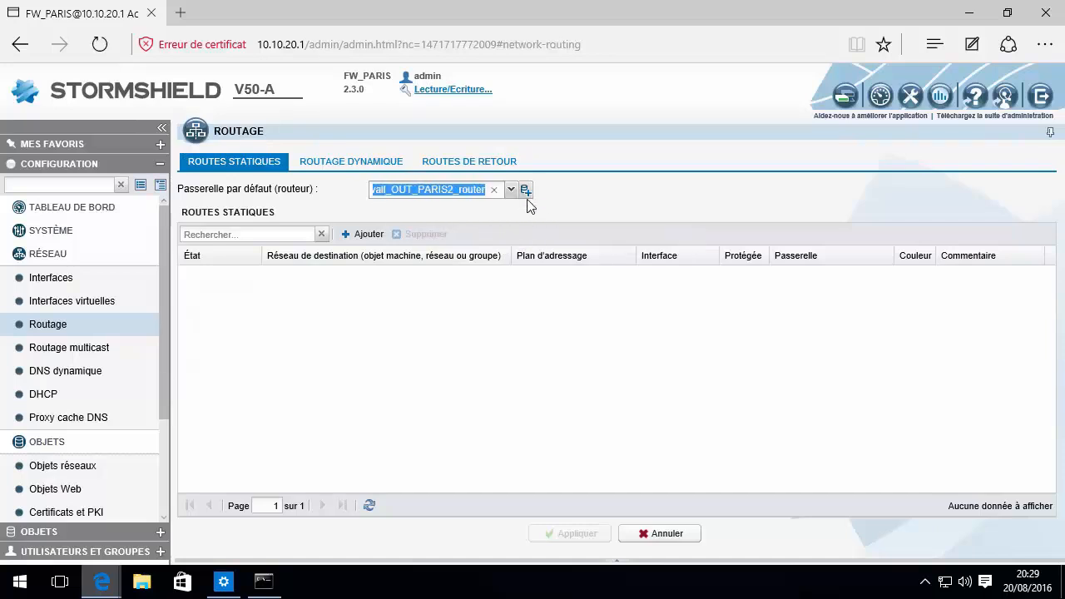
click(418, 193)
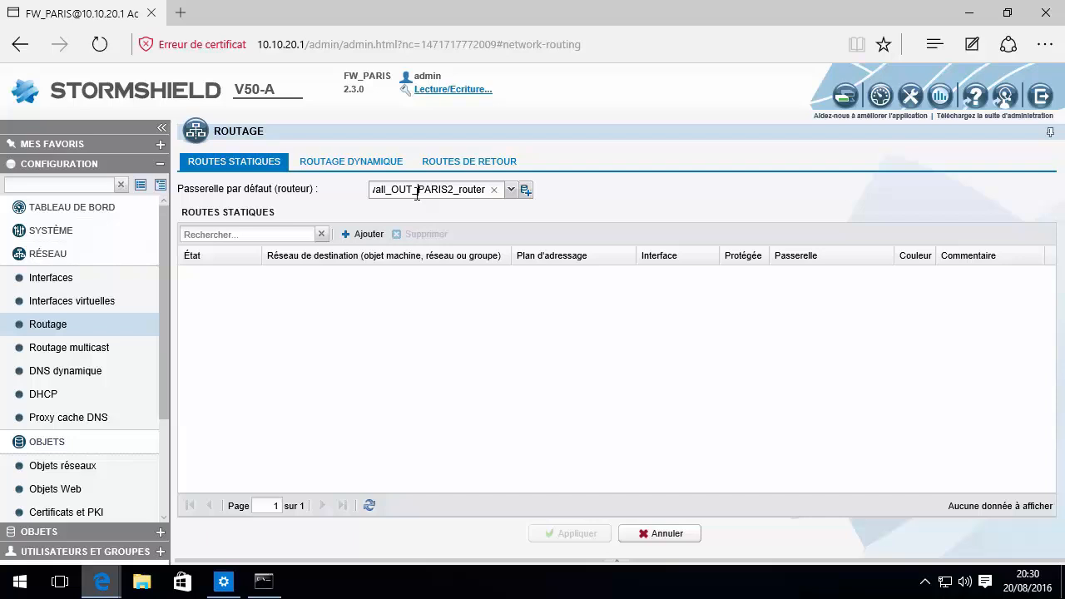
click(525, 191)
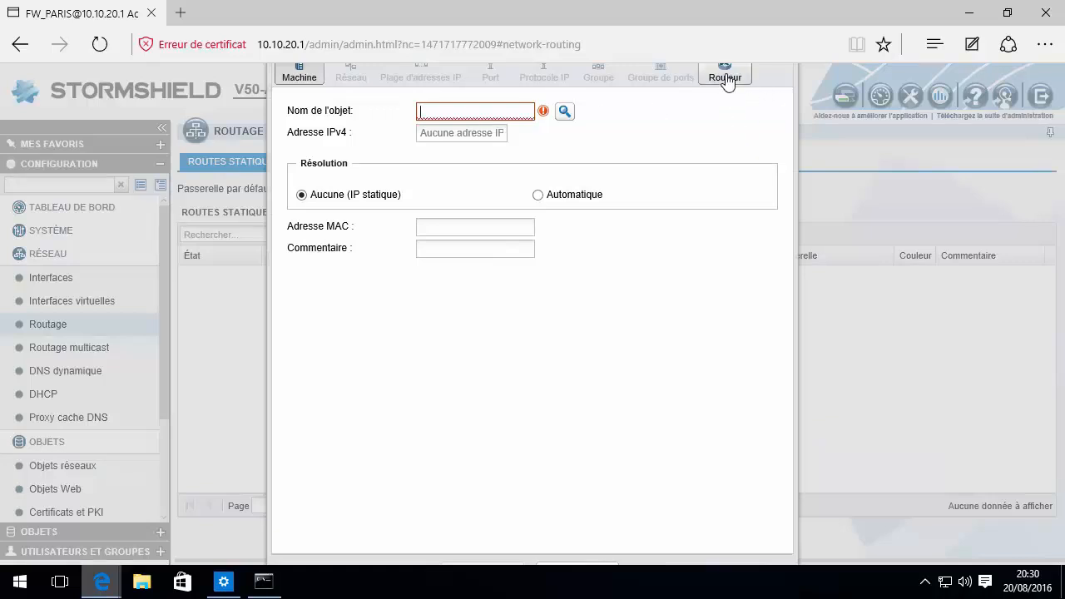
Name the router object WAN_HA and add Firewall_OUT_PARIS_router as its first gateway
scroll(745, 172, down, 1)
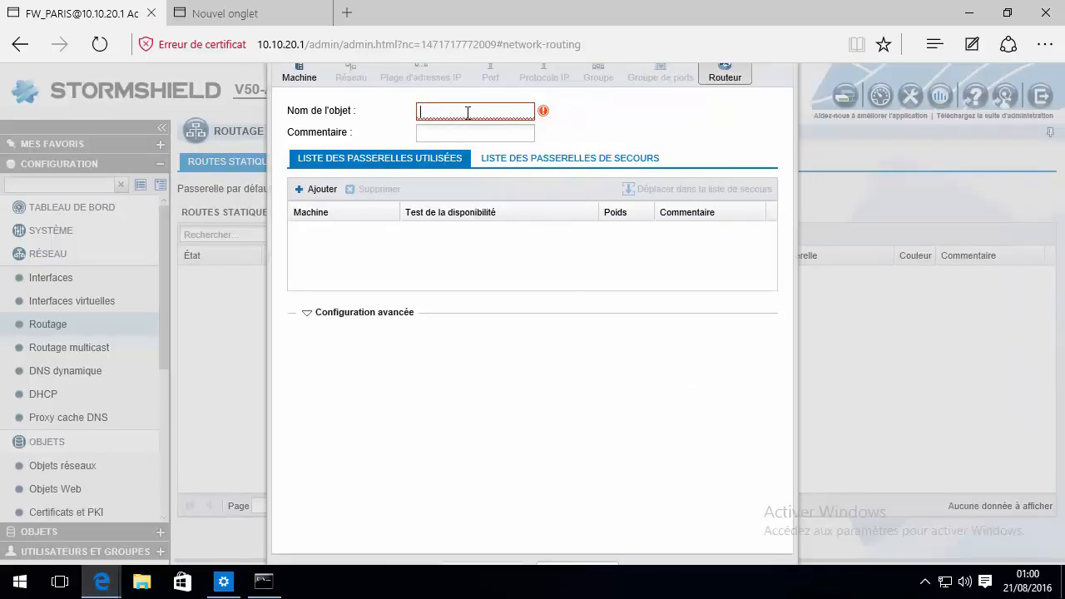
text(WAN_HA)
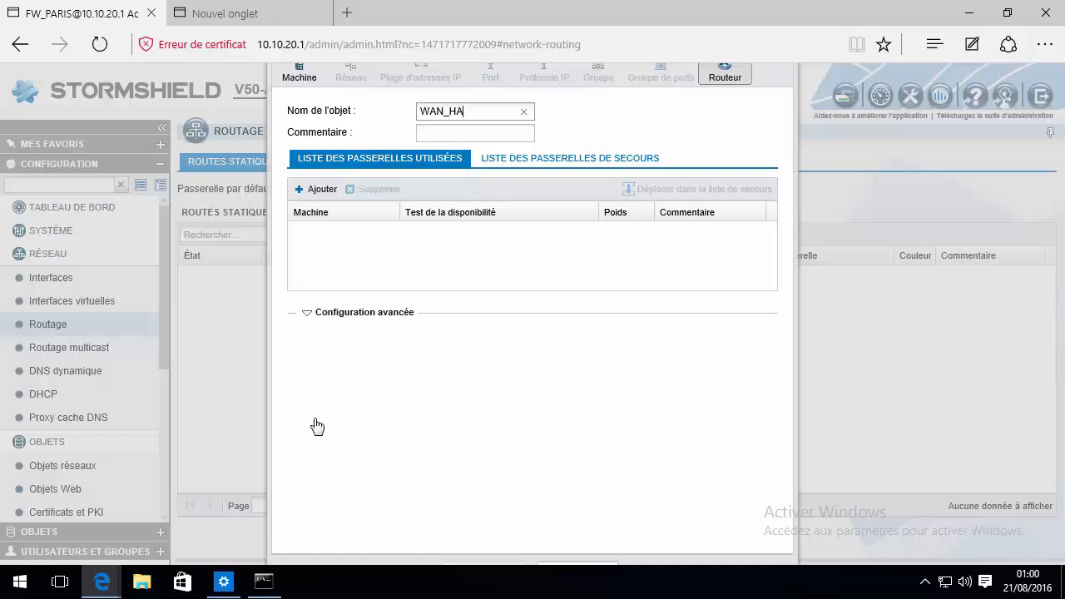
click(308, 313)
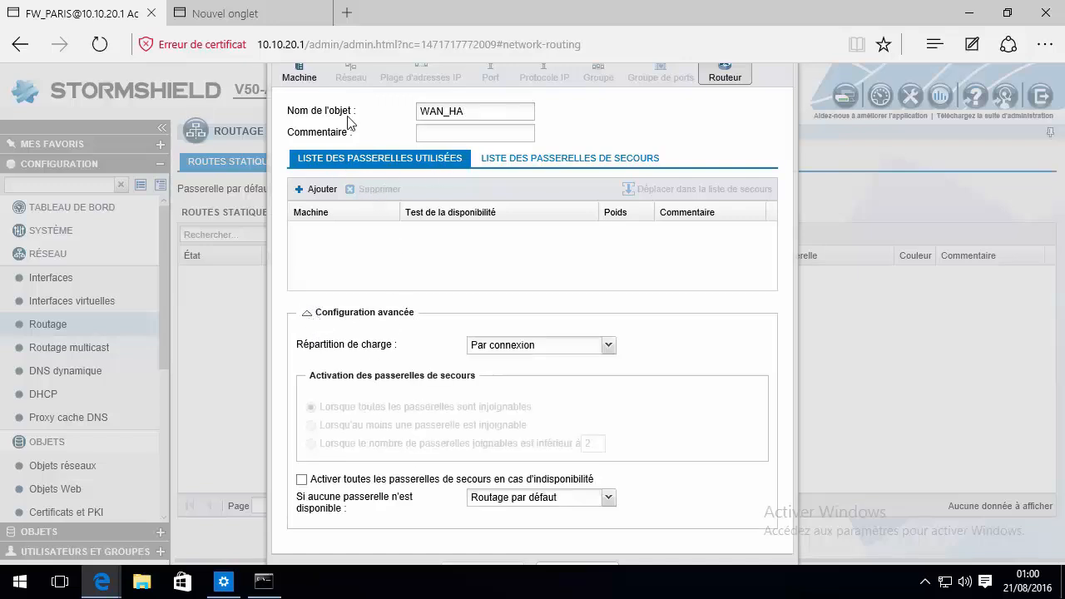
click(299, 192)
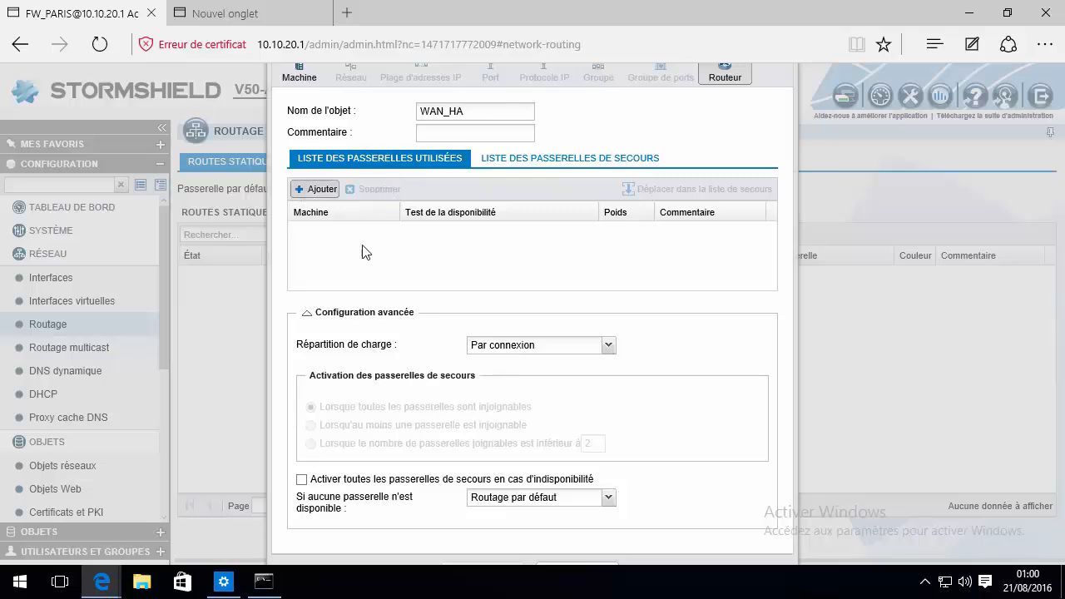
click(376, 230)
scroll(377, 280, down, 5)
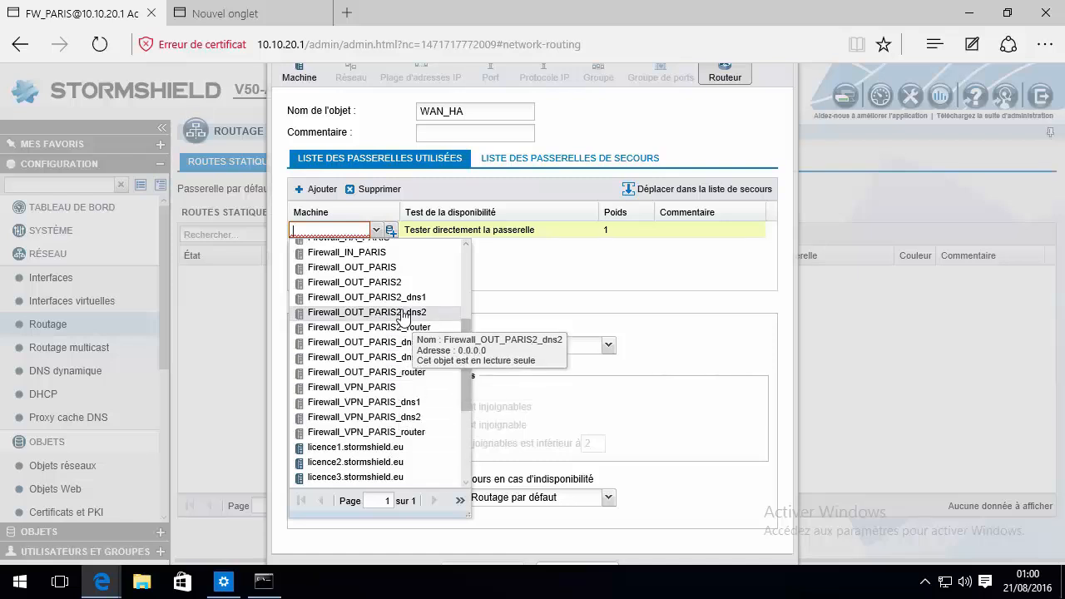
click(410, 372)
click(379, 302)
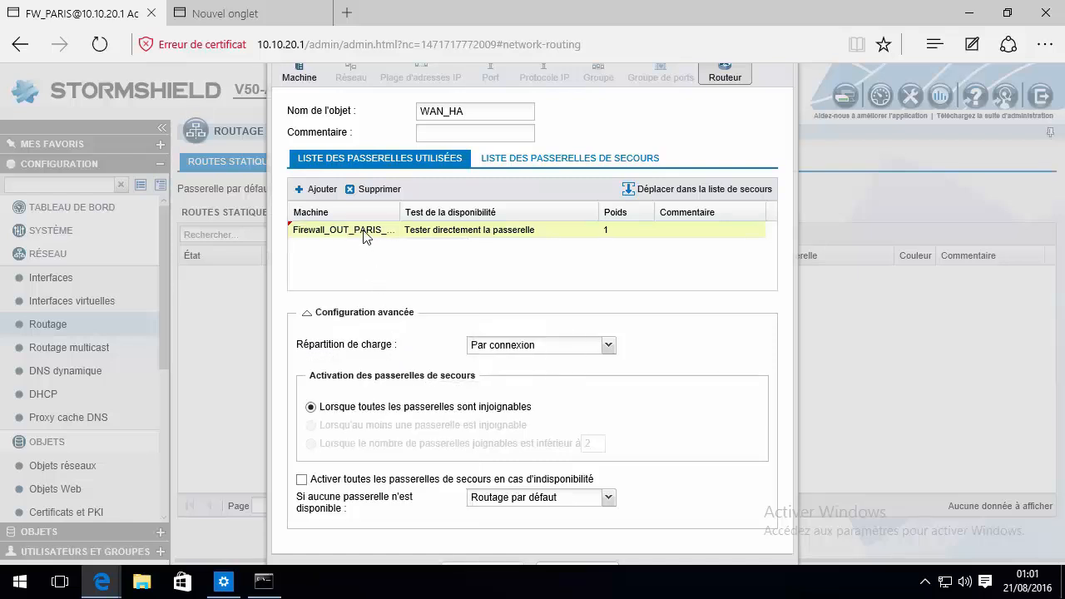
Add Firewall_OUT_PARIS2_router as the second gateway and widen the host column
click(306, 189)
click(377, 247)
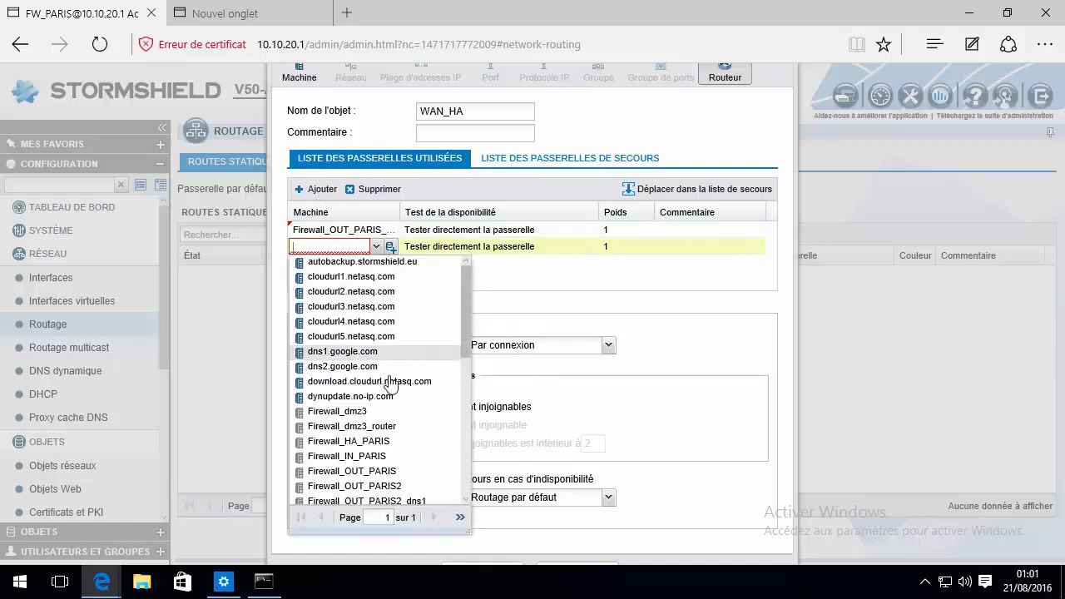
scroll(391, 466, down, 1)
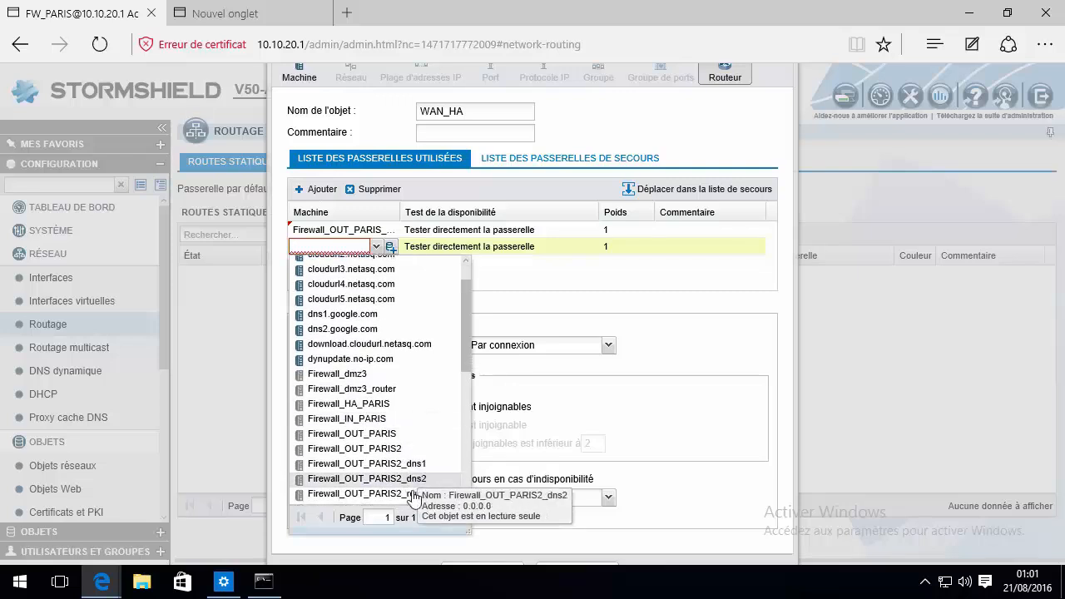
click(404, 492)
click(400, 292)
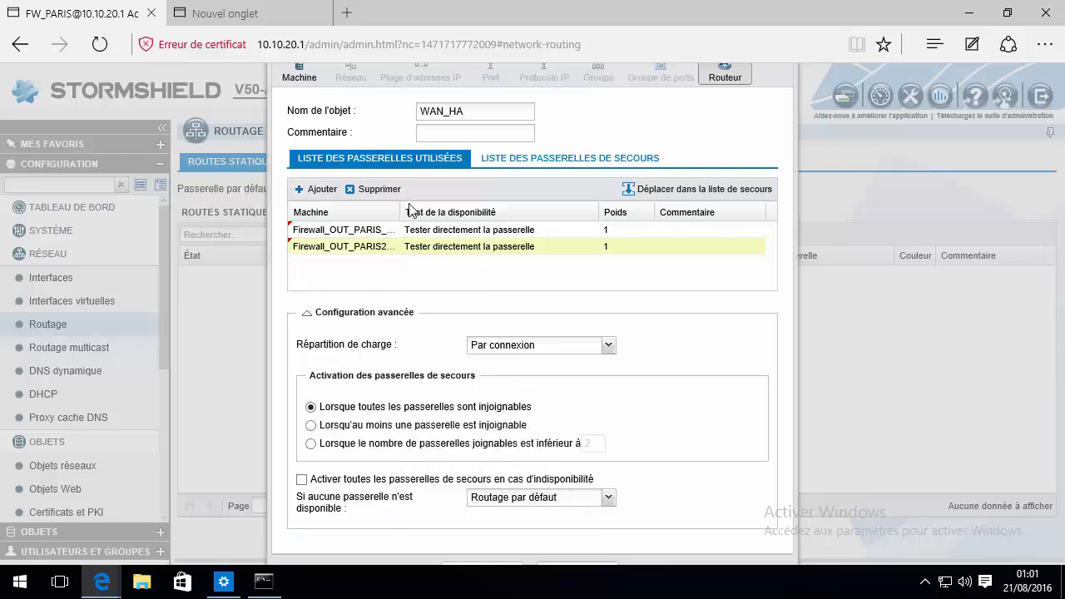
drag(401, 208, 452, 210)
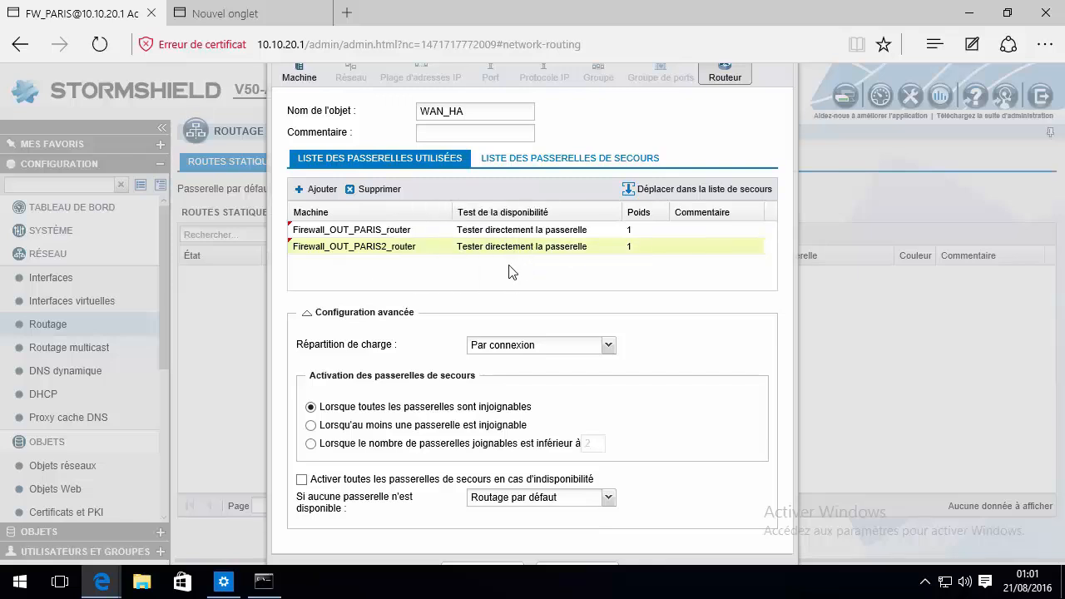
Review the first gateway's availability test unchanged and keep its weight at 1
click(520, 235)
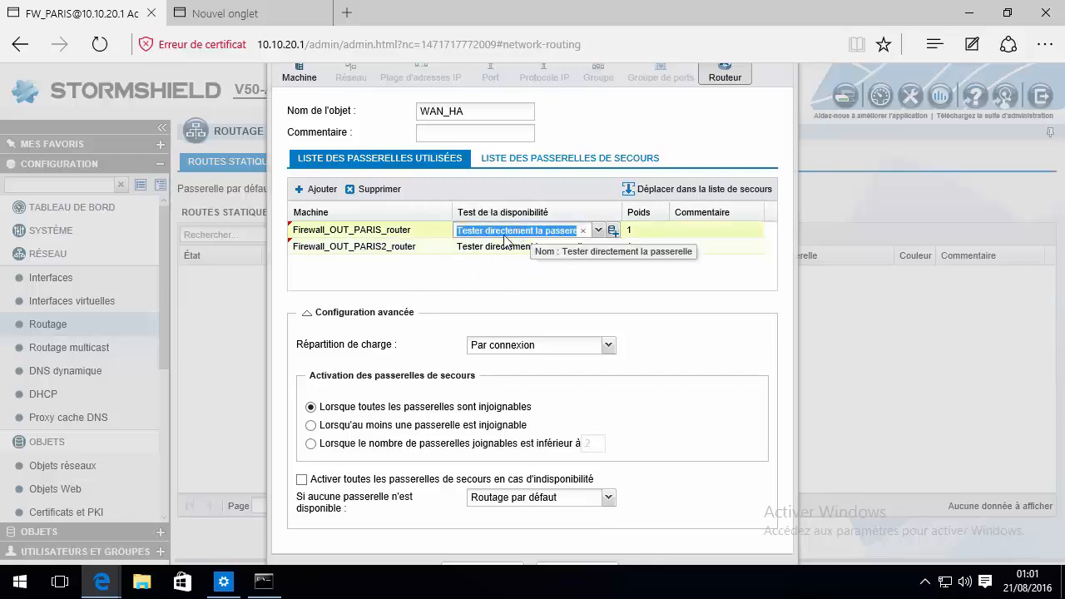
click(598, 230)
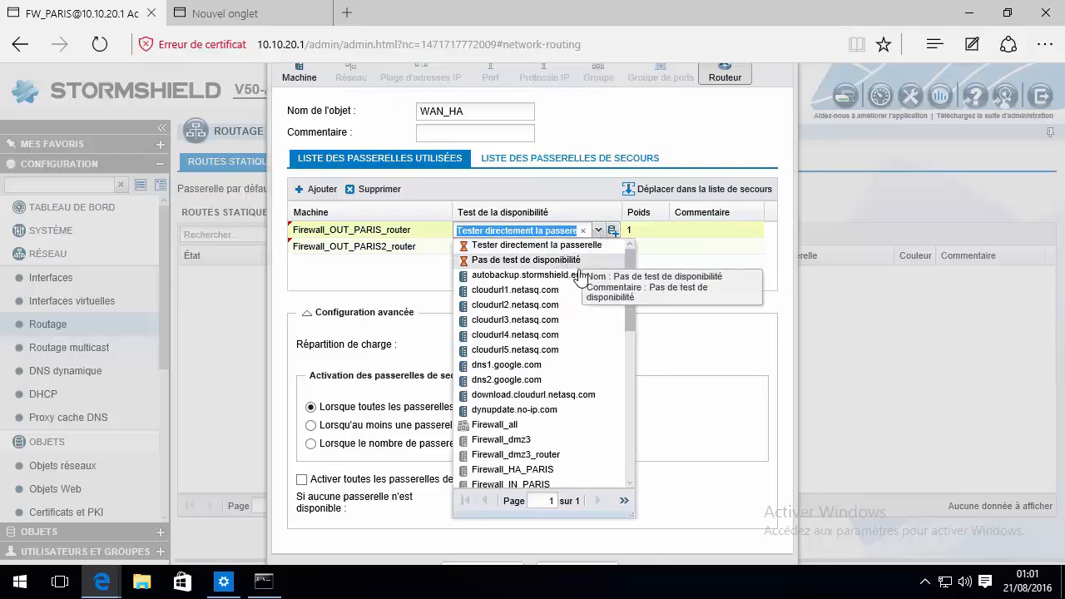
drag(630, 274, 611, 248)
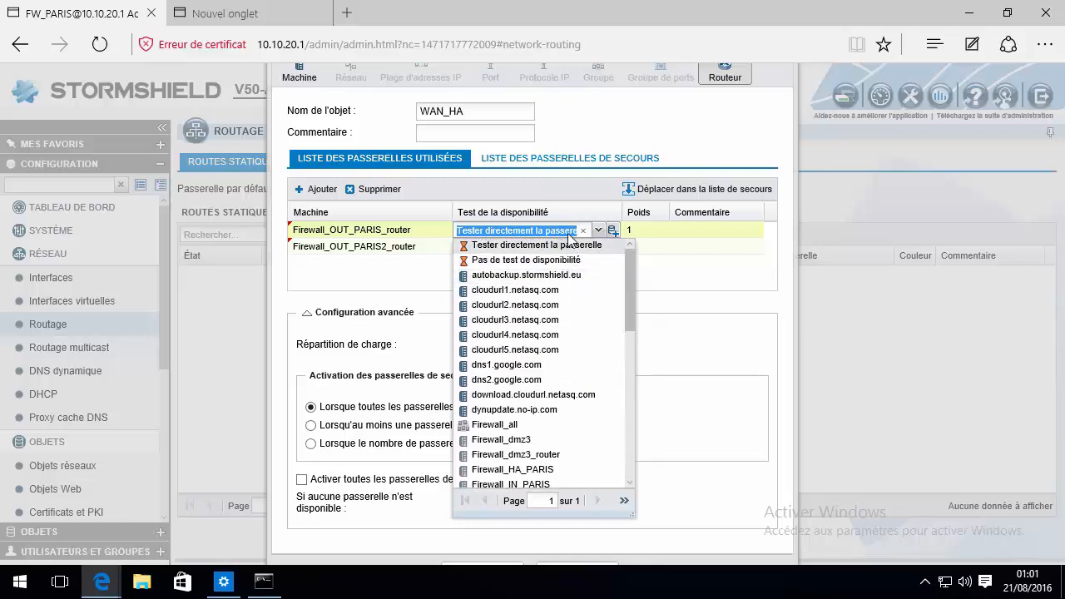
click(600, 233)
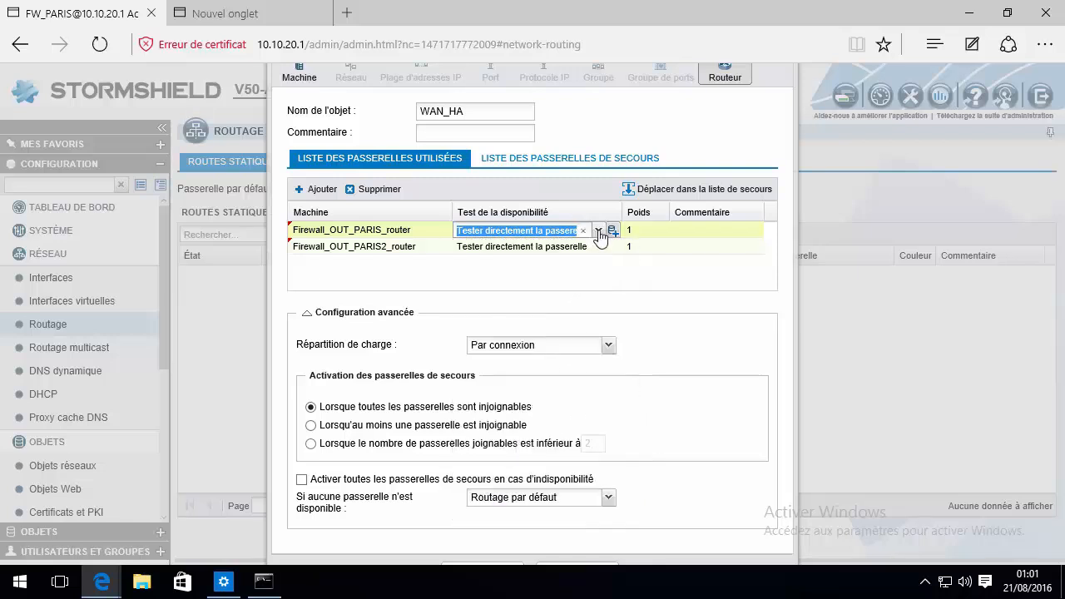
click(645, 237)
click(533, 266)
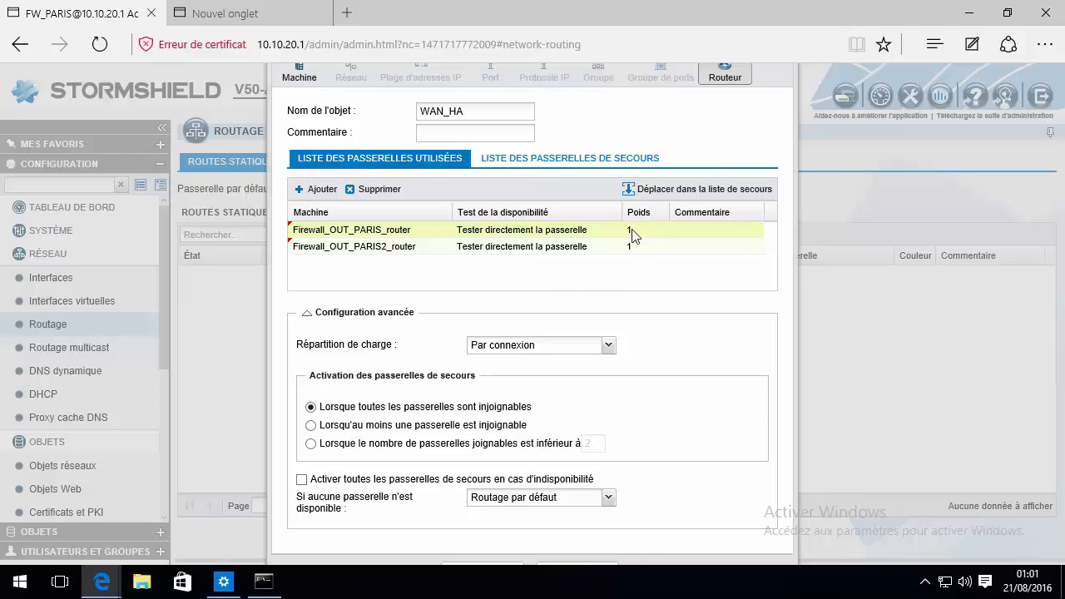
Set Firewall_OUT_PARIS2_router's weight in WAN_HA to 10
double_click(649, 250)
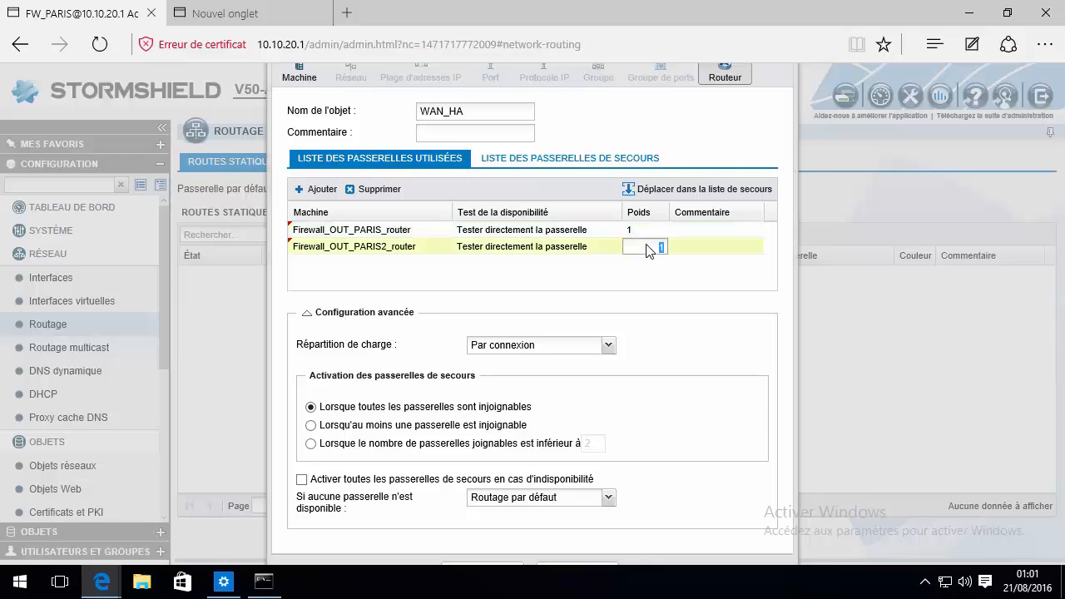
text(42)
key(BackSpace)
key(BackSpace)
text(10)
key(Return)
click(608, 345)
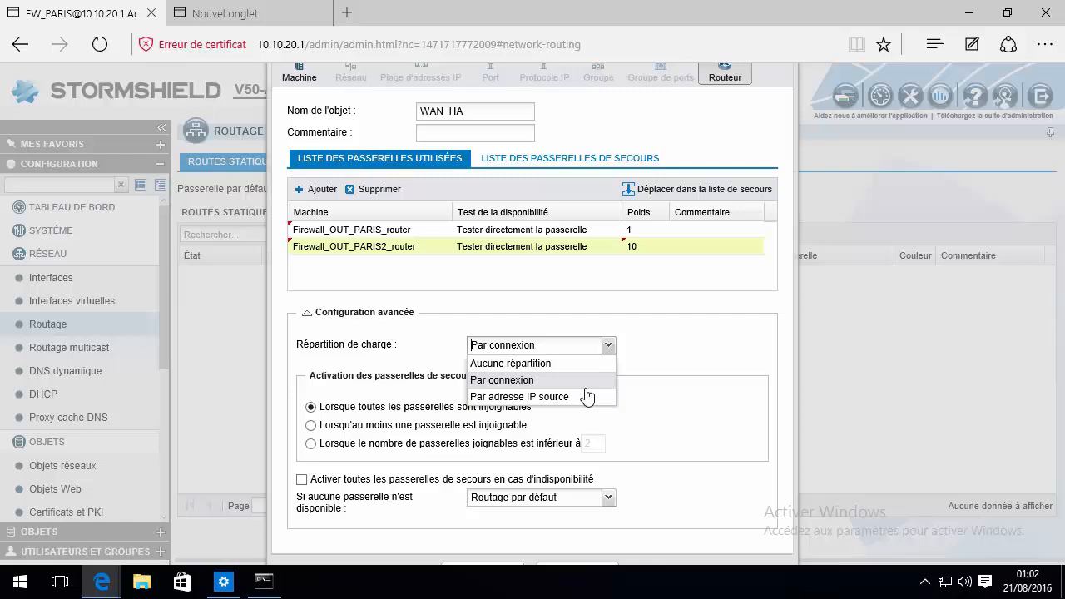
click(545, 363)
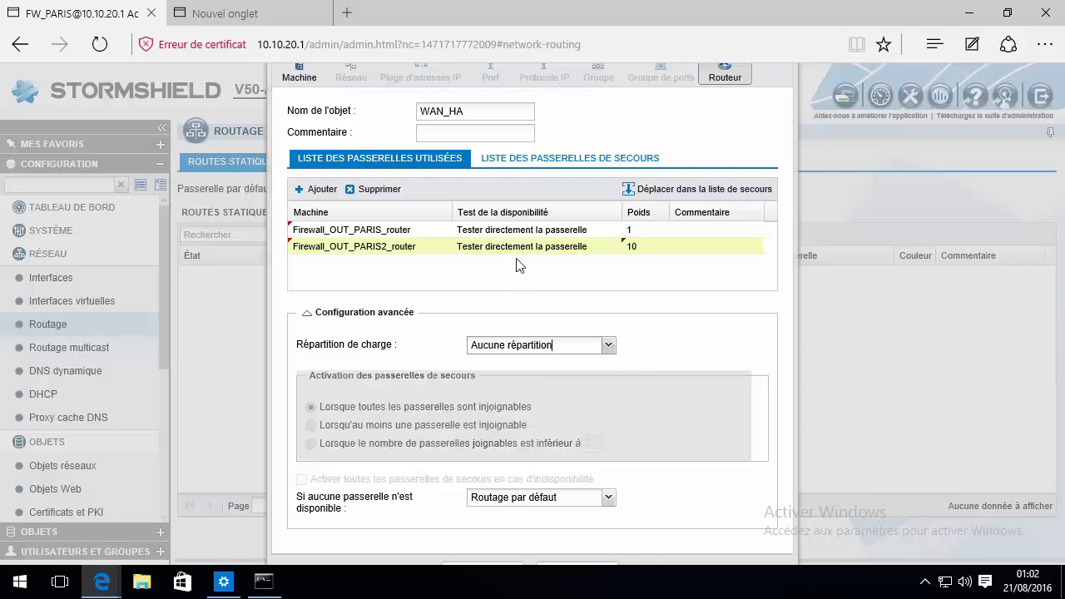
click(609, 345)
click(560, 380)
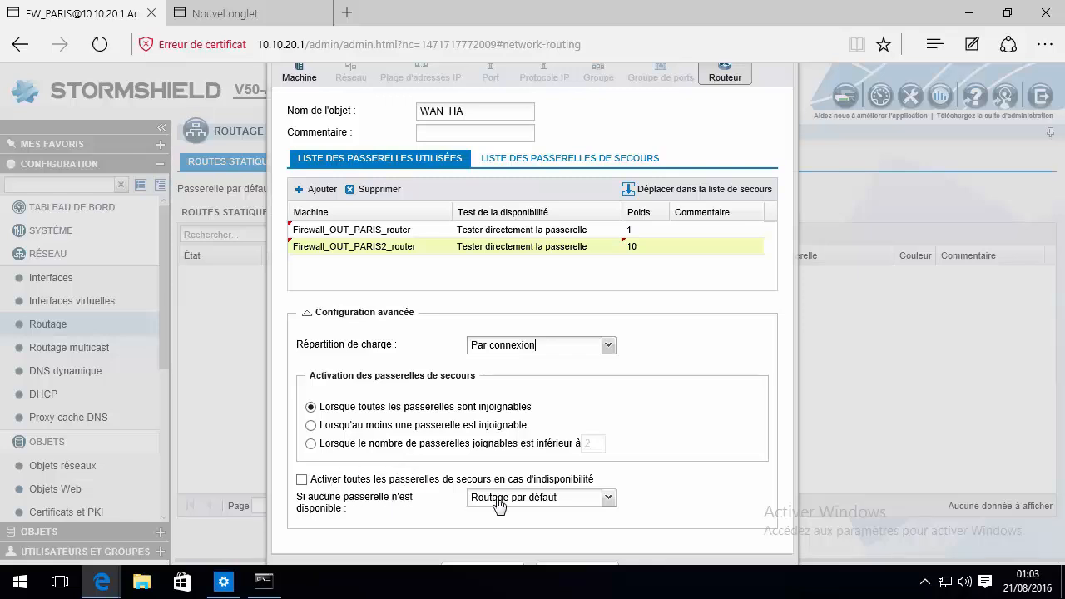
click(608, 502)
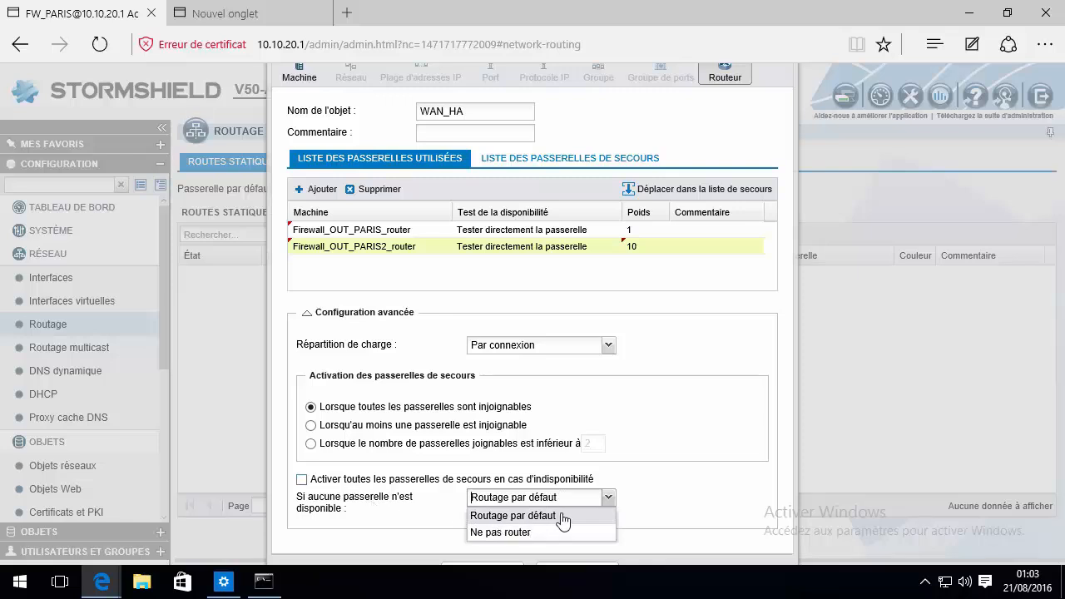
click(499, 516)
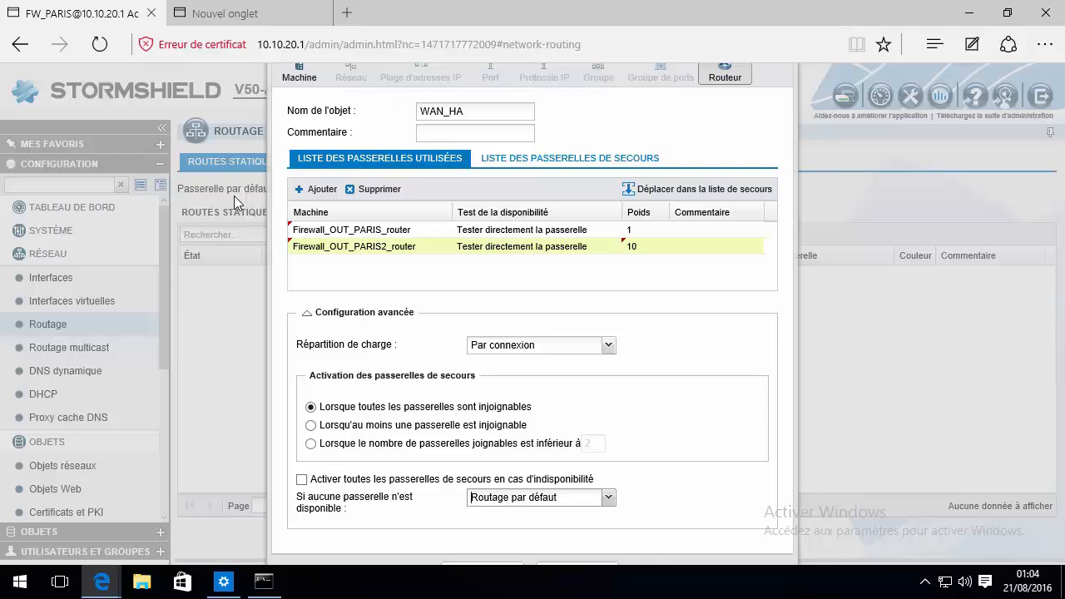
click(517, 246)
click(522, 289)
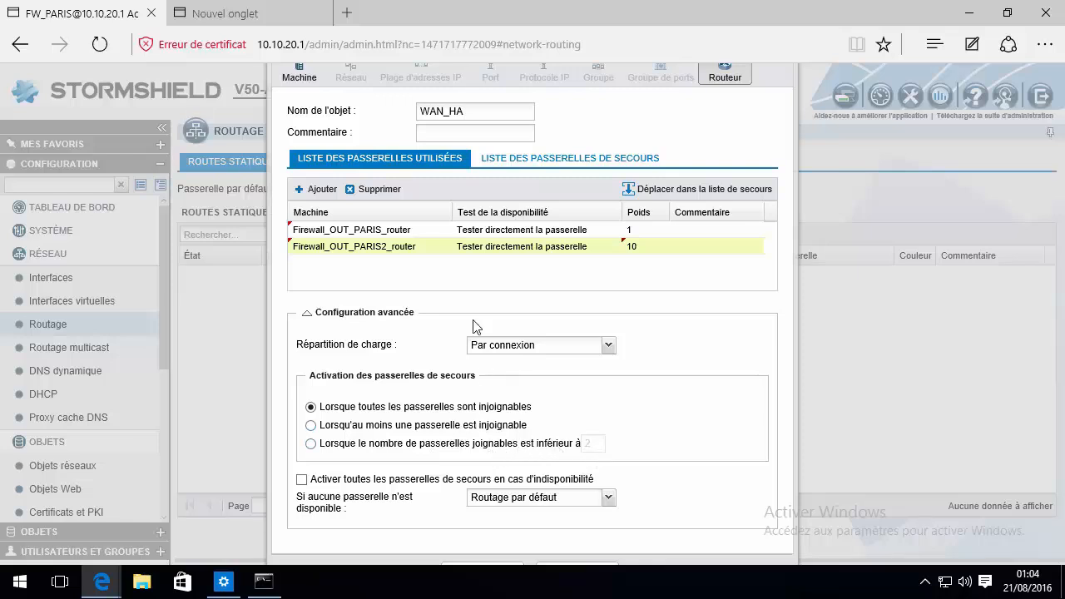
Move Firewall_OUT_PARIS2_router into WAN_HA's backup gateway list
click(690, 191)
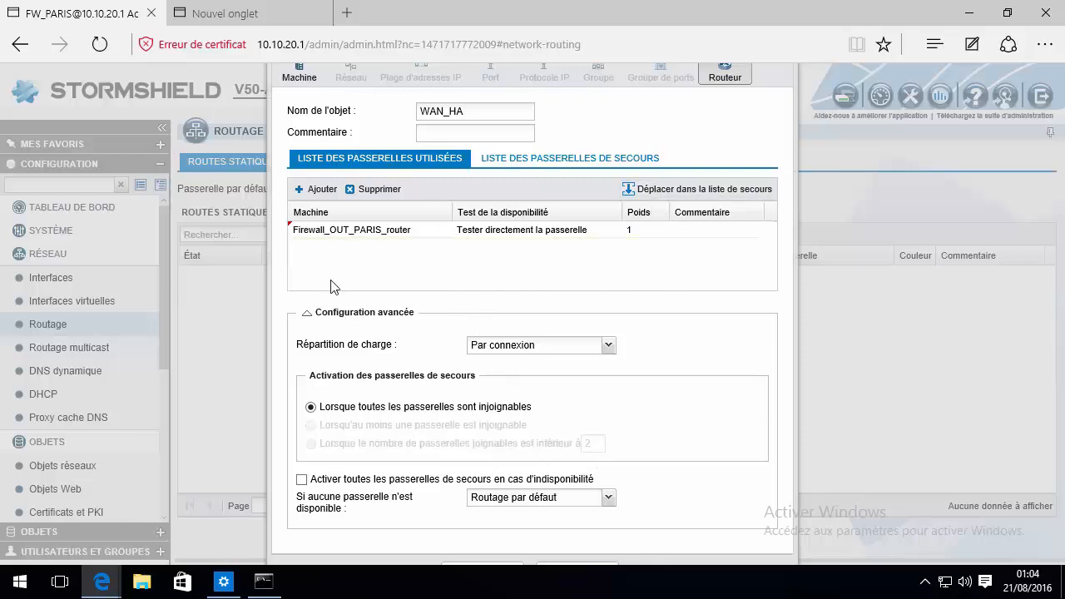
click(556, 161)
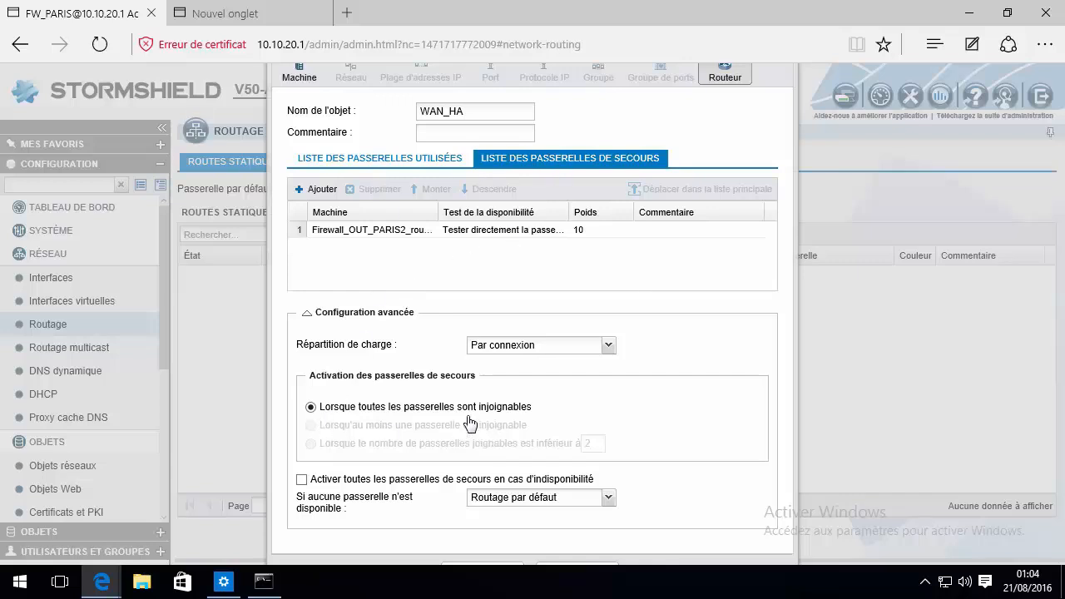
click(403, 160)
Compare the backup and used gateway lists, ending on the used list
click(529, 162)
click(401, 162)
click(532, 162)
click(415, 162)
click(542, 161)
click(417, 165)
click(524, 162)
click(399, 165)
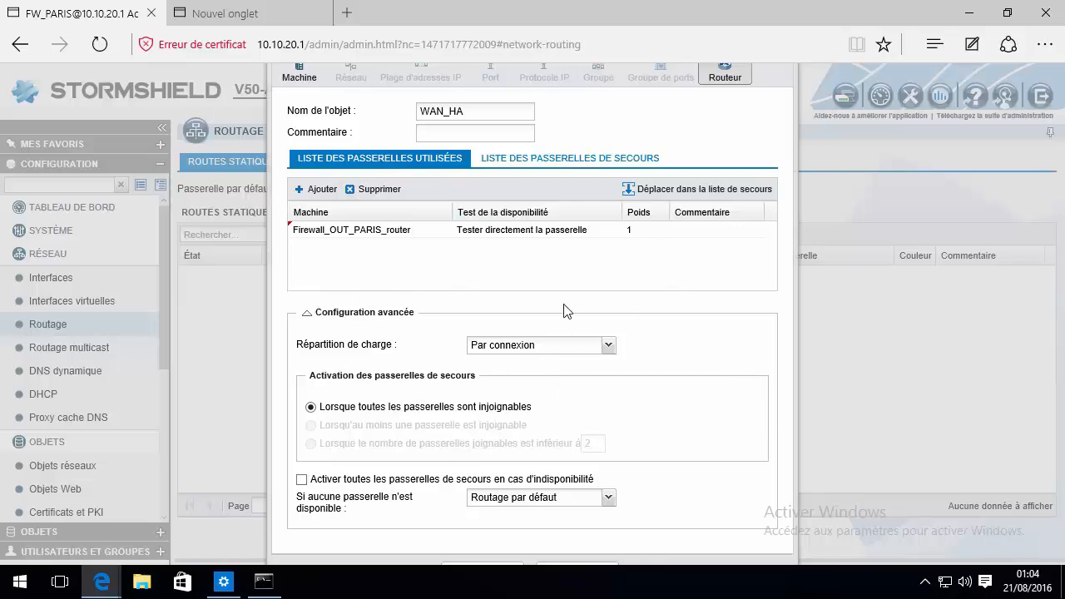
click(566, 164)
click(407, 163)
Move Firewall_OUT_PARIS2_router from the backup list back into WAN_HA's used gateways
click(565, 160)
click(518, 230)
click(696, 190)
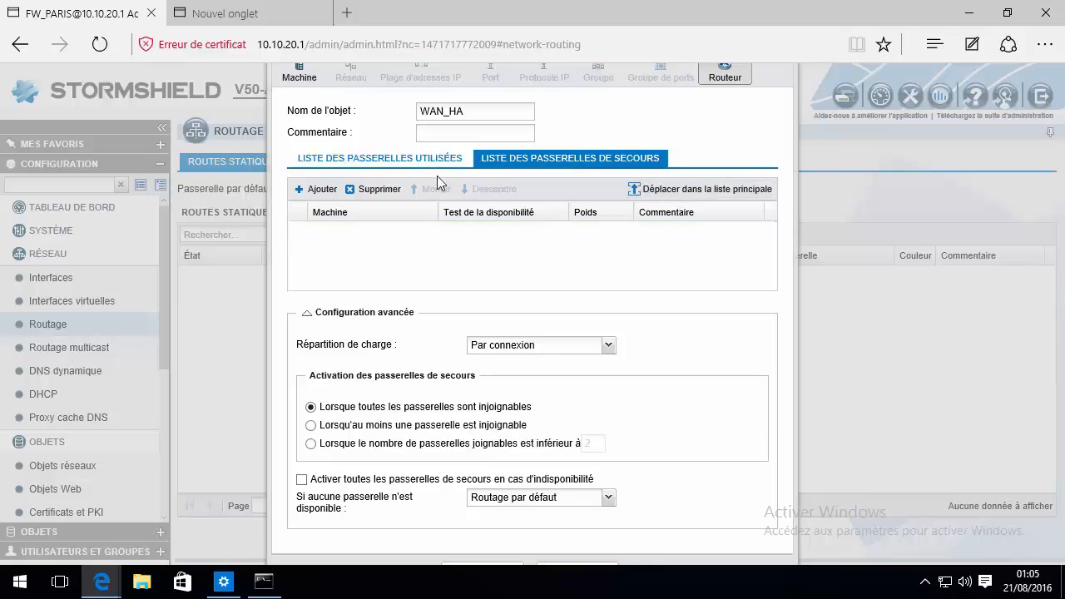
click(434, 160)
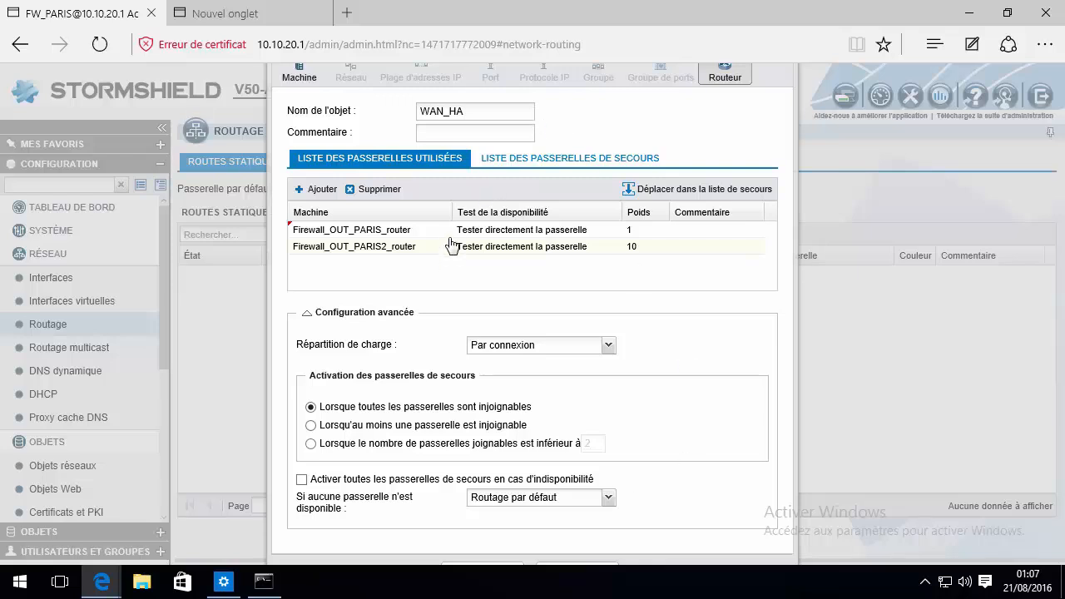
click(530, 246)
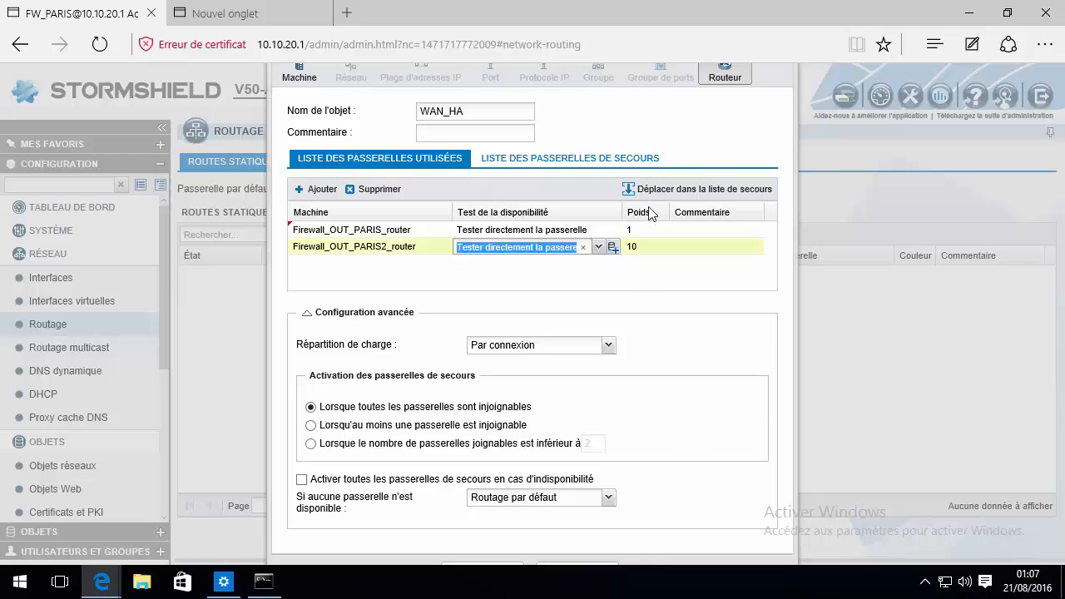
click(666, 193)
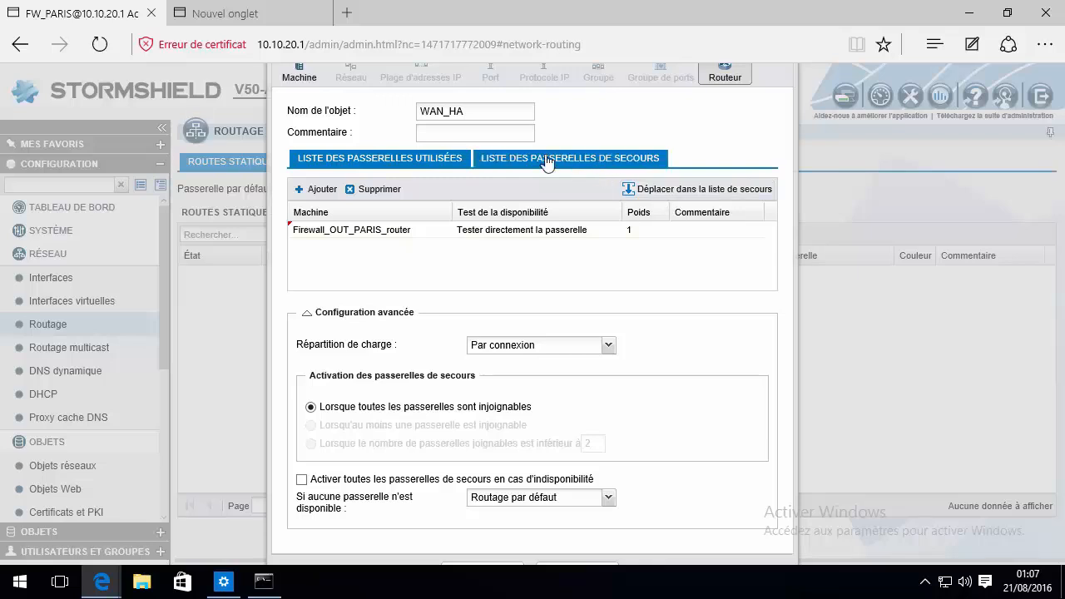
click(649, 190)
click(392, 158)
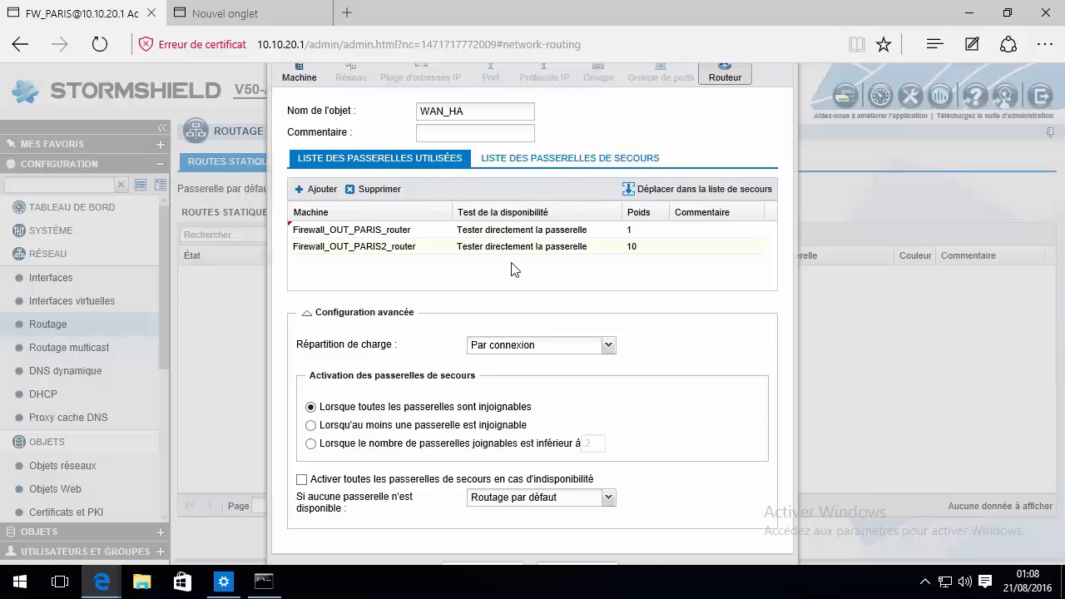
Check the Poids cells, keeping Firewall_OUT_PARIS_router at 1, and scroll to Créer
double_click(367, 249)
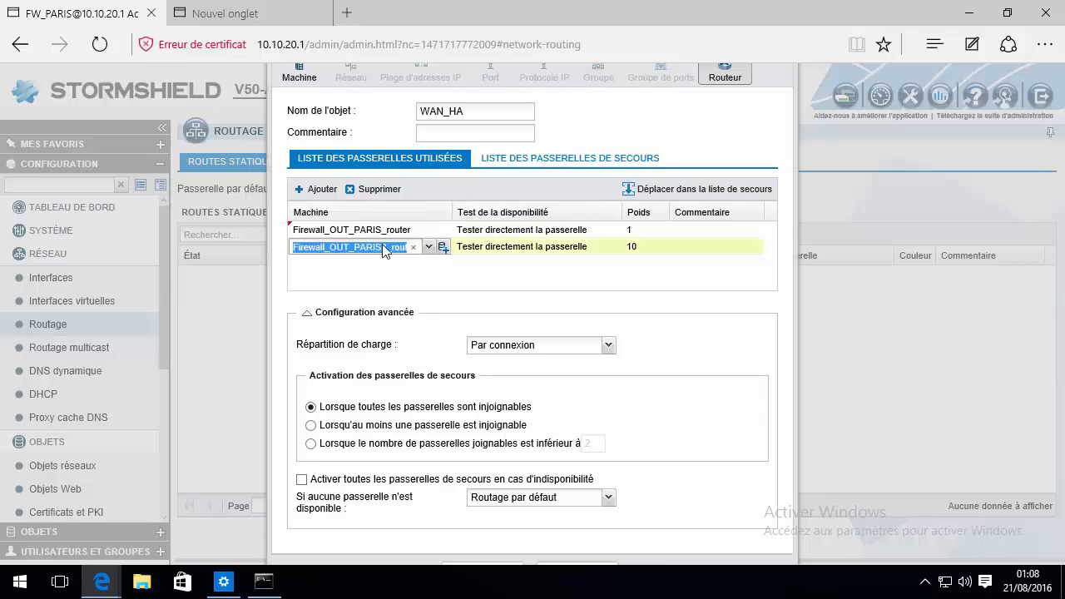
double_click(648, 231)
click(638, 265)
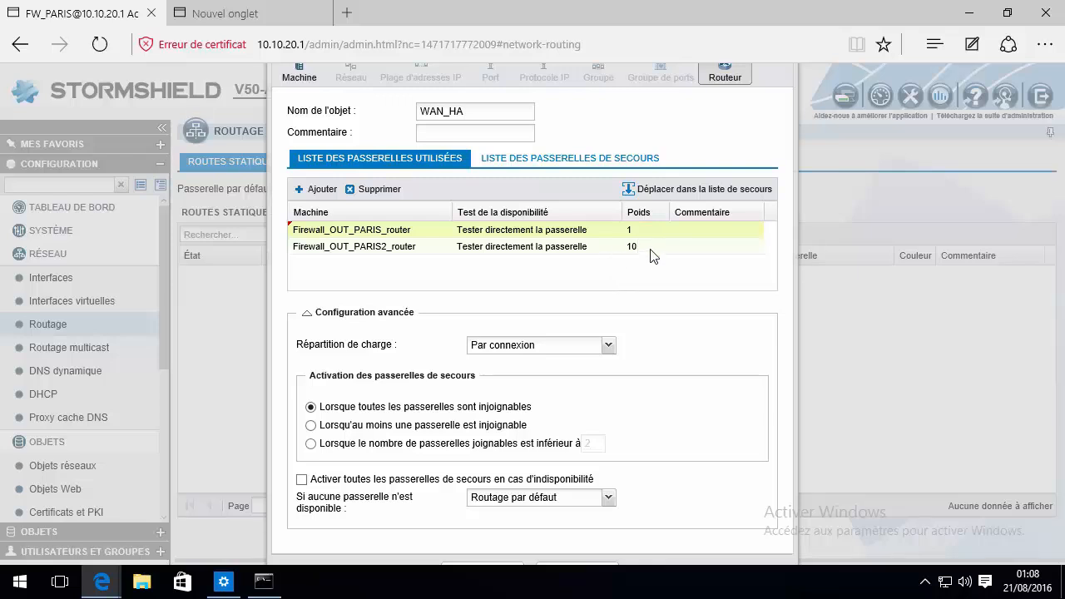
click(647, 247)
click(610, 273)
click(610, 286)
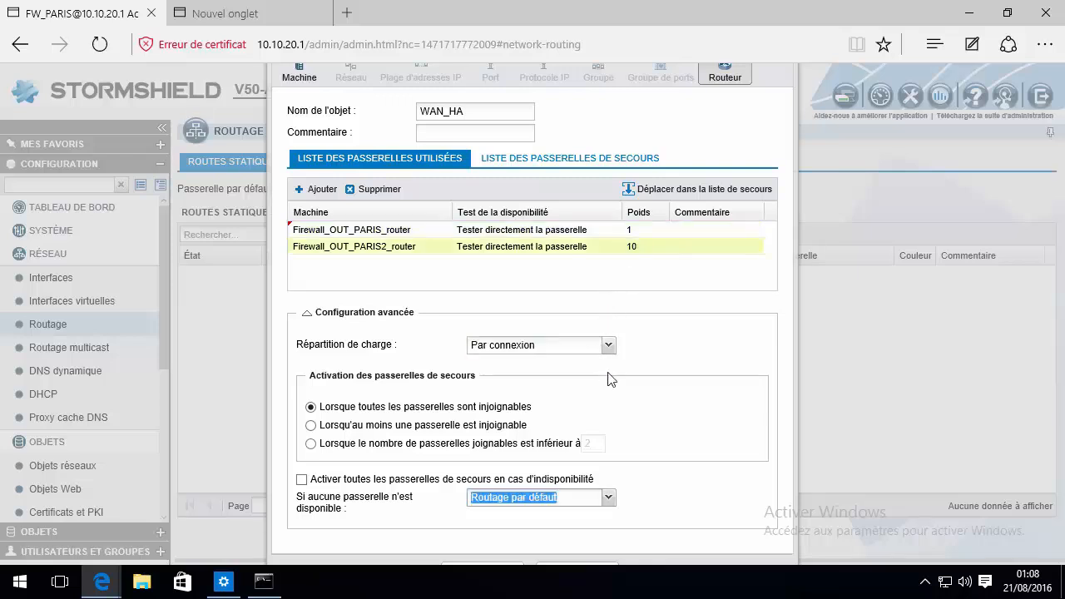
scroll(606, 380, down, 1)
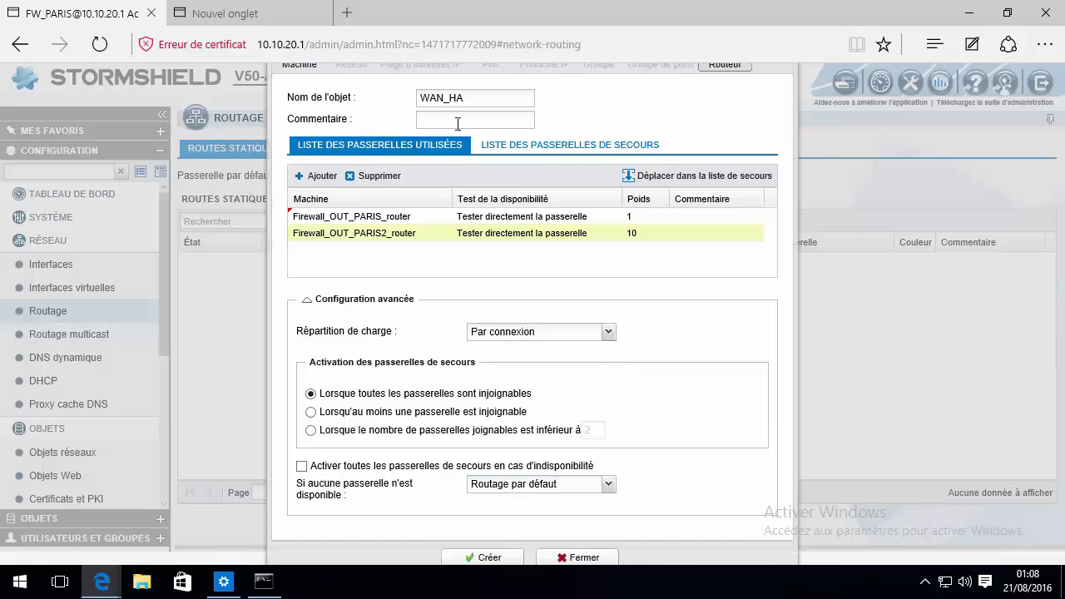
Abandon the duplicate WAN_HA creation and open the existing WAN_HA object from Objets
click(486, 559)
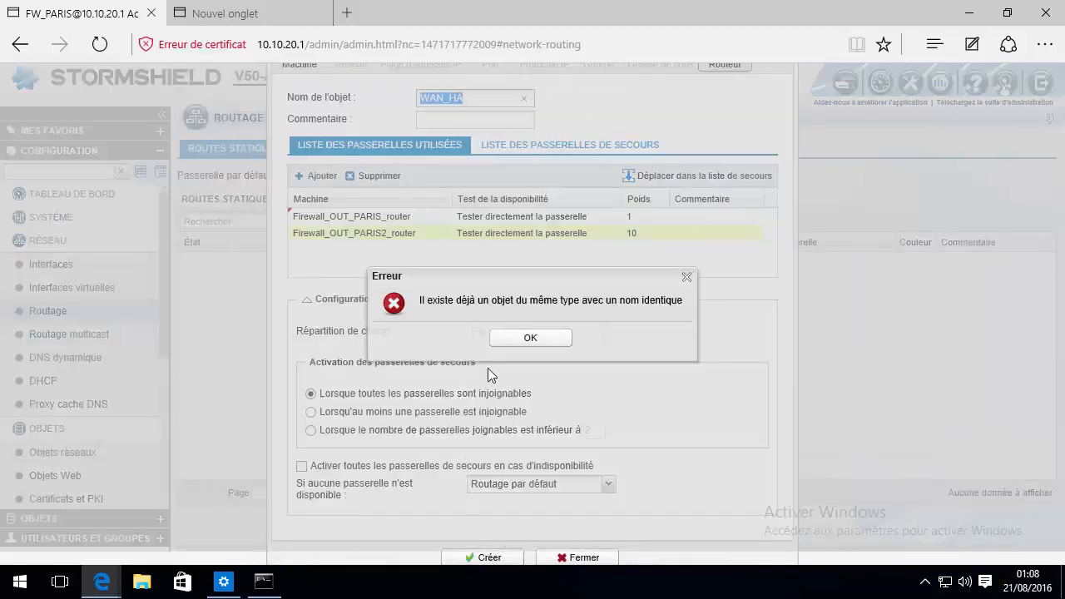
click(519, 339)
click(567, 556)
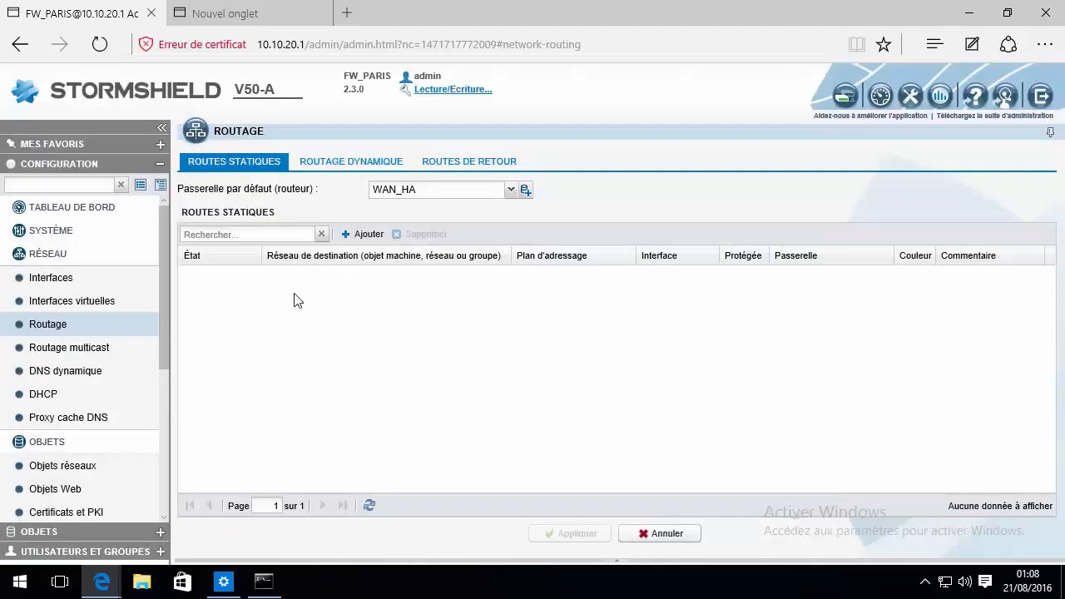
drag(164, 258, 121, 529)
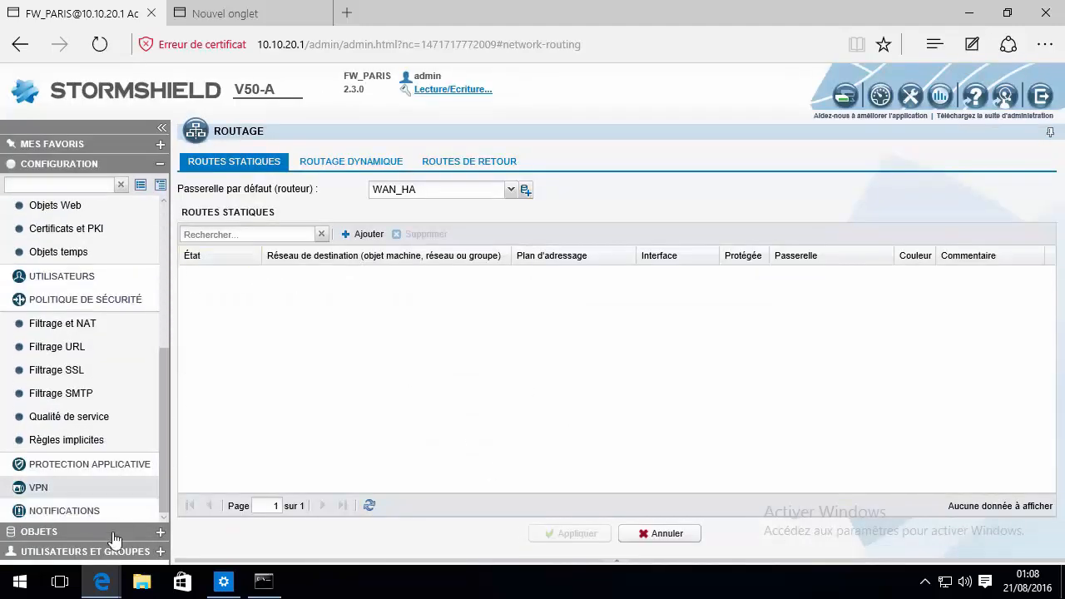
click(71, 539)
click(76, 552)
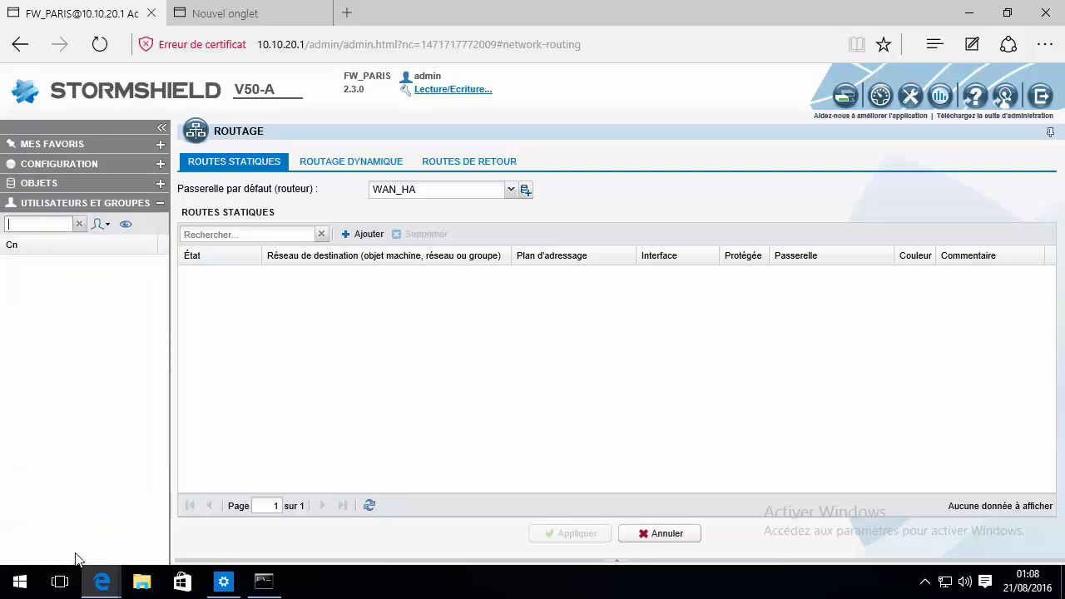
click(58, 184)
double_click(67, 300)
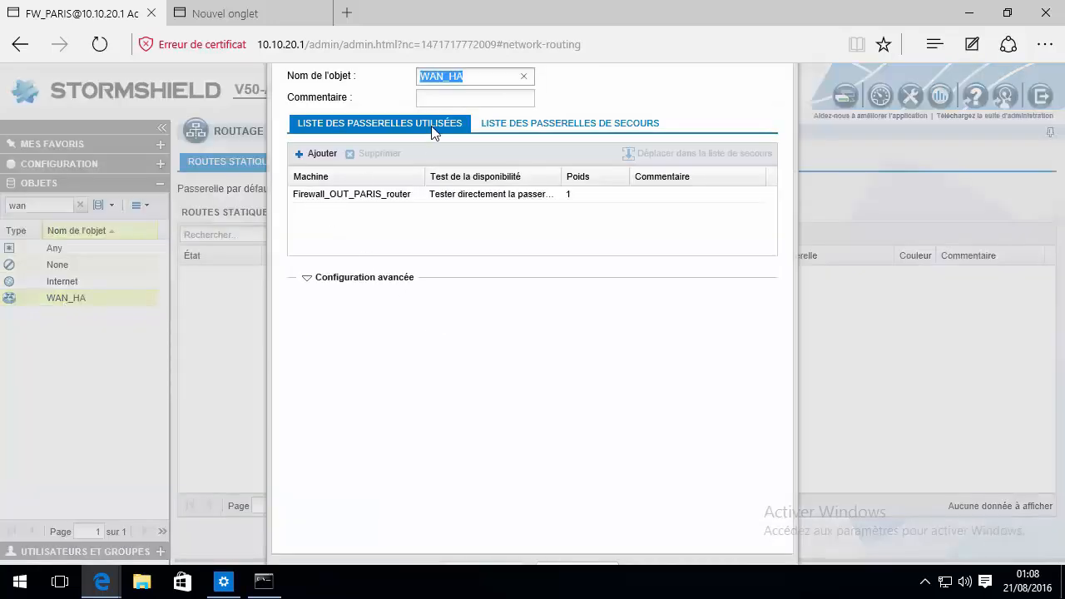
Move Firewall_OUT_PARIS2_router from backup into WAN_HA's main gateway list
click(523, 124)
click(499, 198)
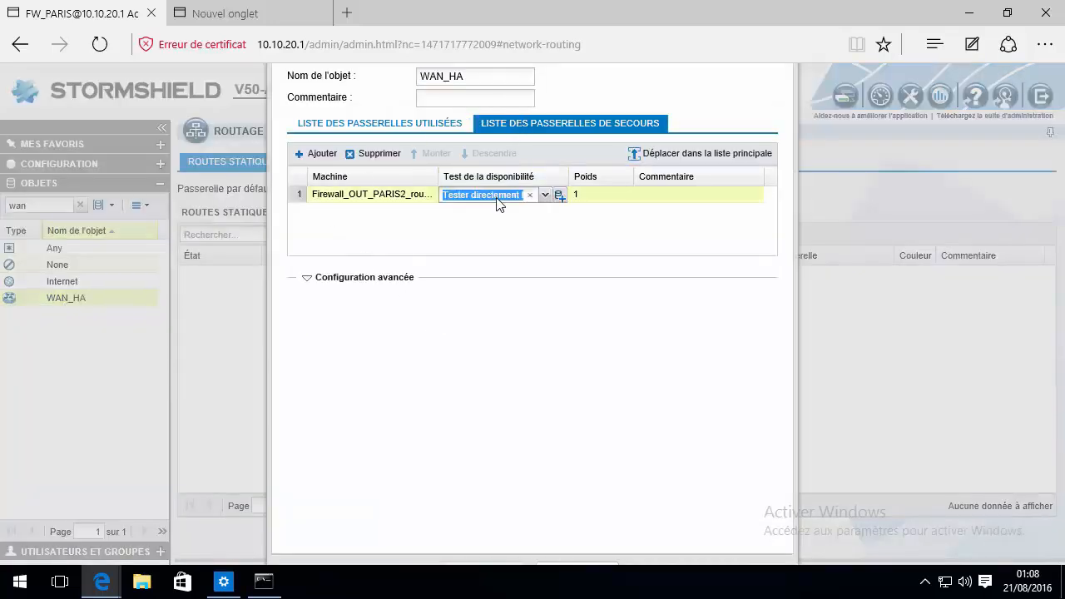
click(706, 153)
click(391, 123)
Set WAN_HA's load balancing to 'Par connexion' and apply the change
click(308, 277)
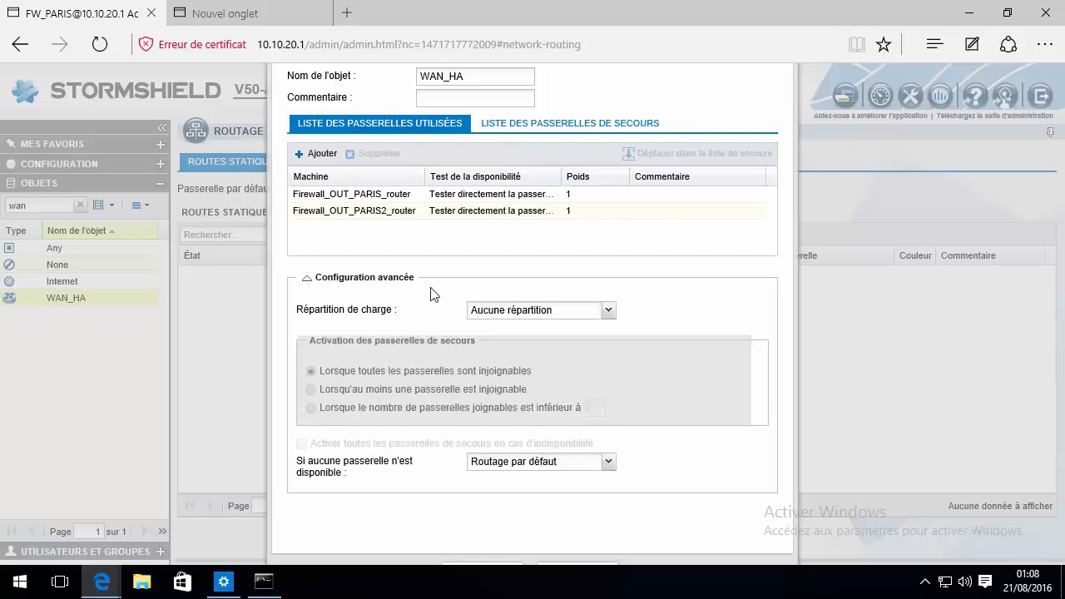
click(601, 313)
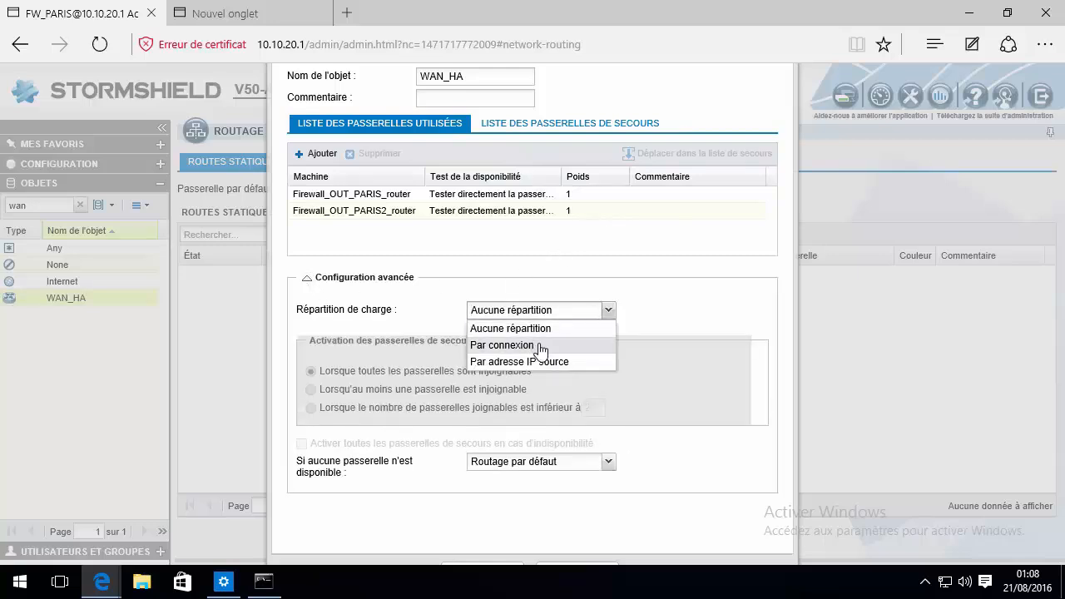
click(582, 344)
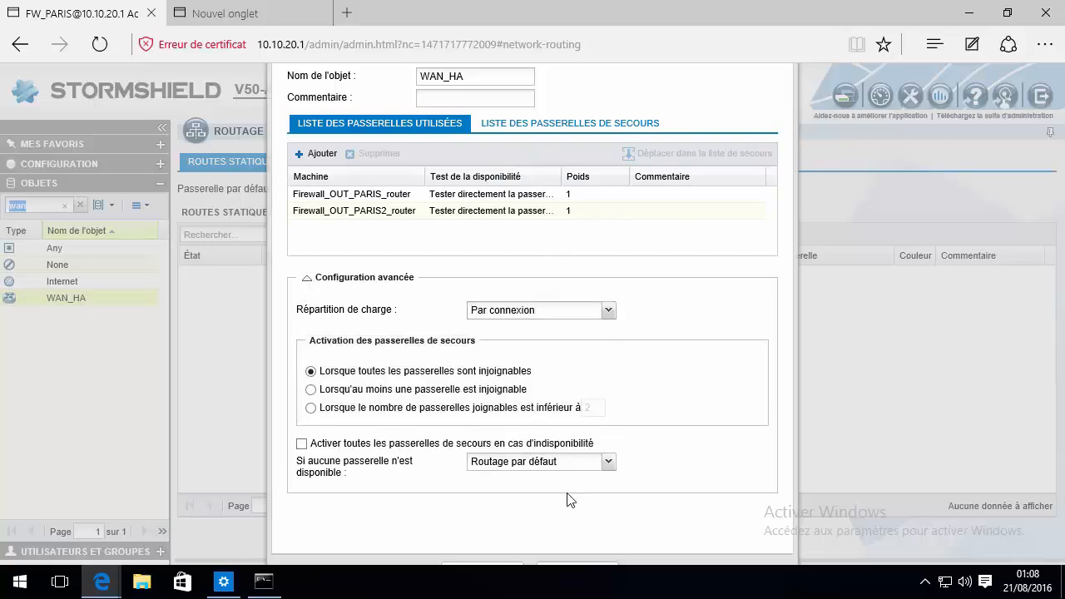
click(561, 463)
scroll(516, 516, down, 1)
click(476, 560)
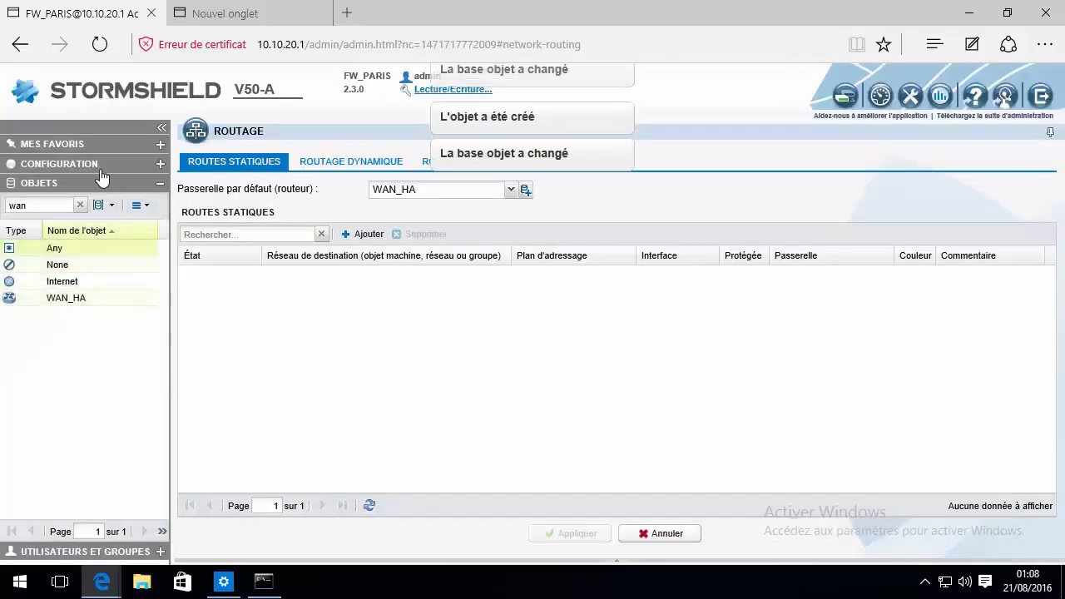
click(96, 169)
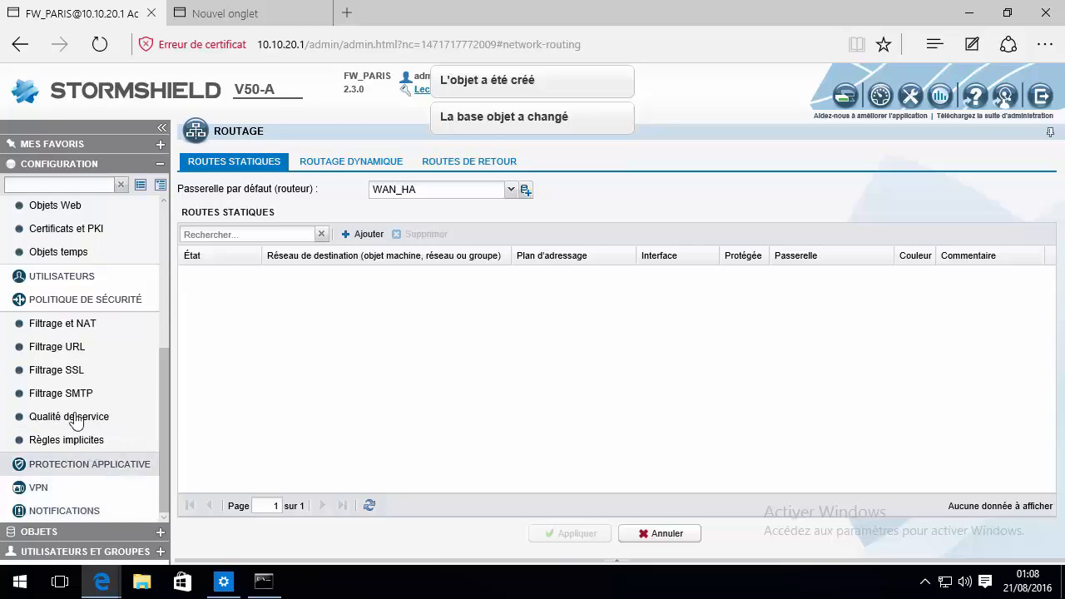
In Filtrage et NAT, edit rule 3 and clear its Passerelle - routeur value
click(72, 326)
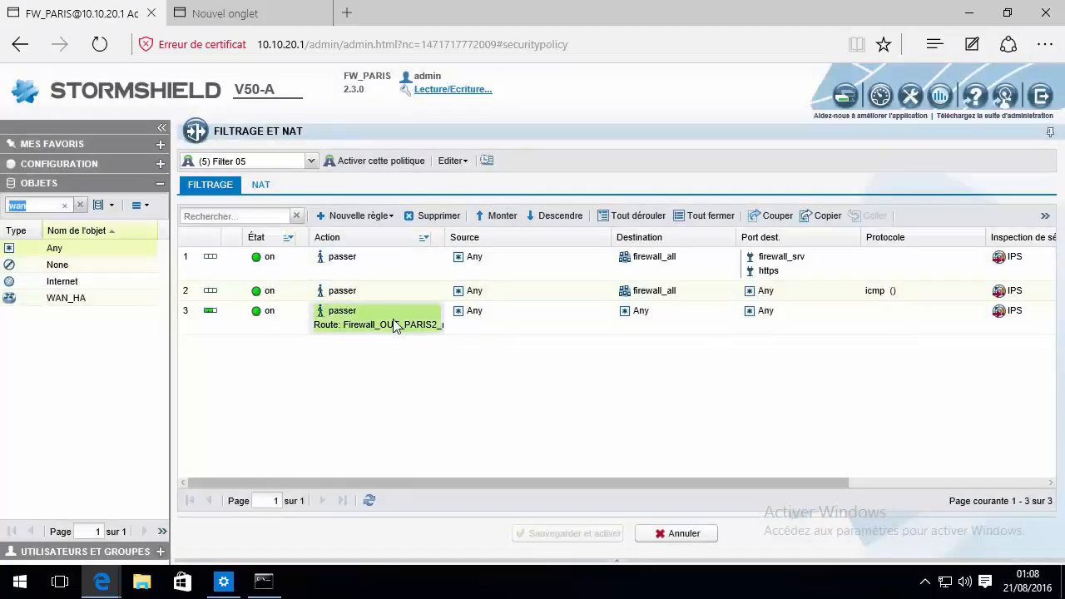
double_click(403, 331)
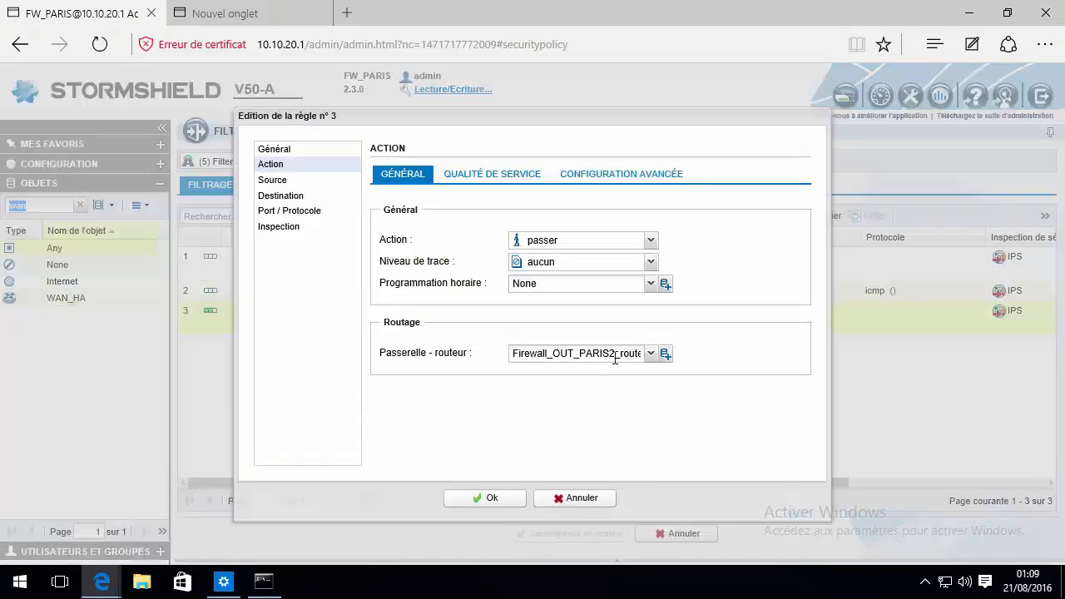
click(635, 354)
click(634, 354)
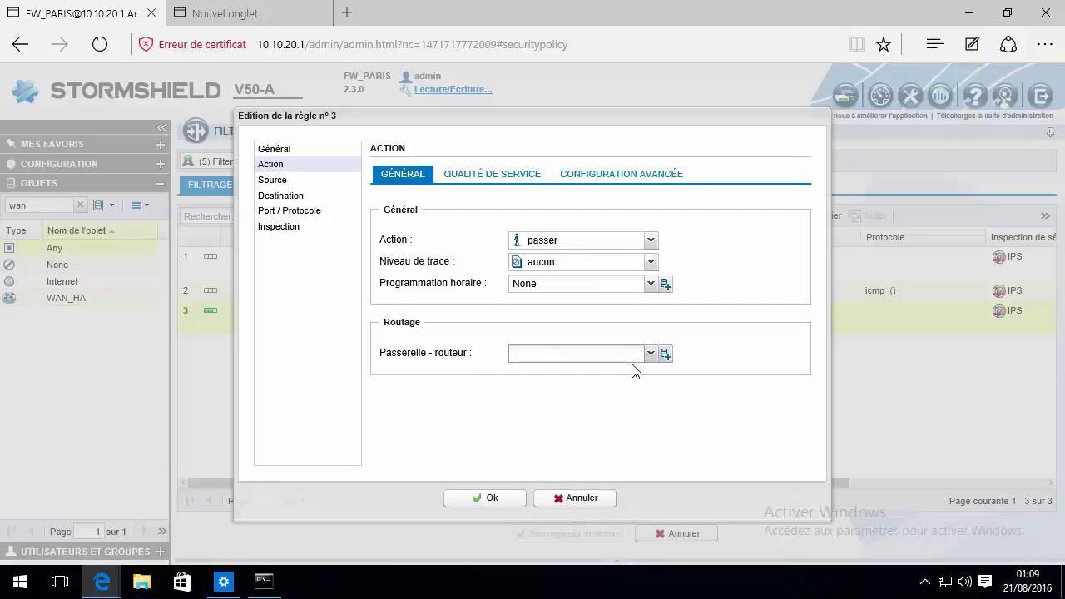
Set rule 3's gateway to WAN_HA and confirm the rule
click(650, 355)
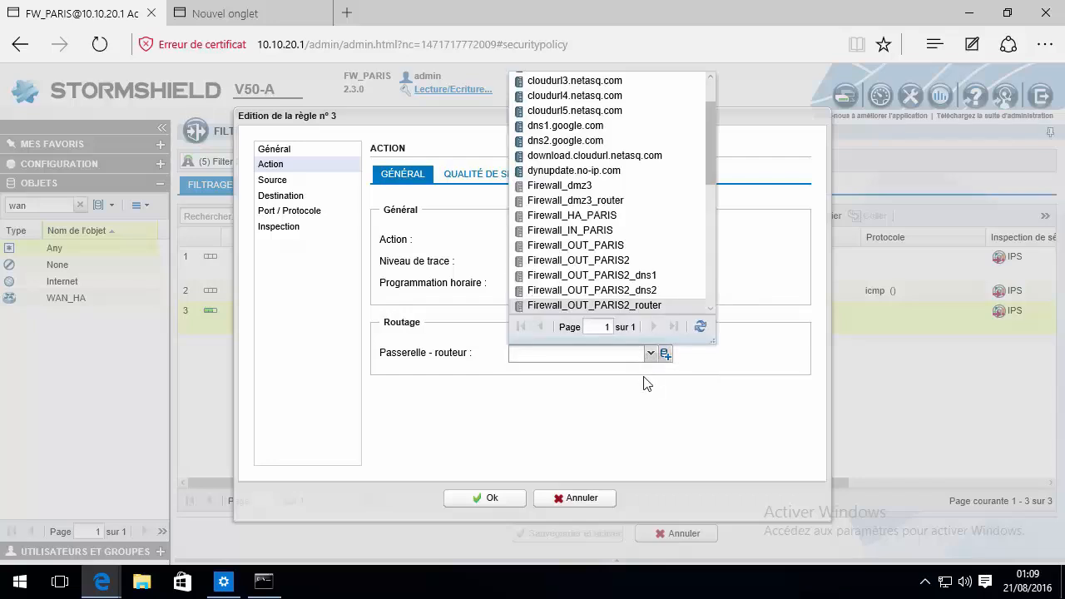
scroll(620, 233, down, 3)
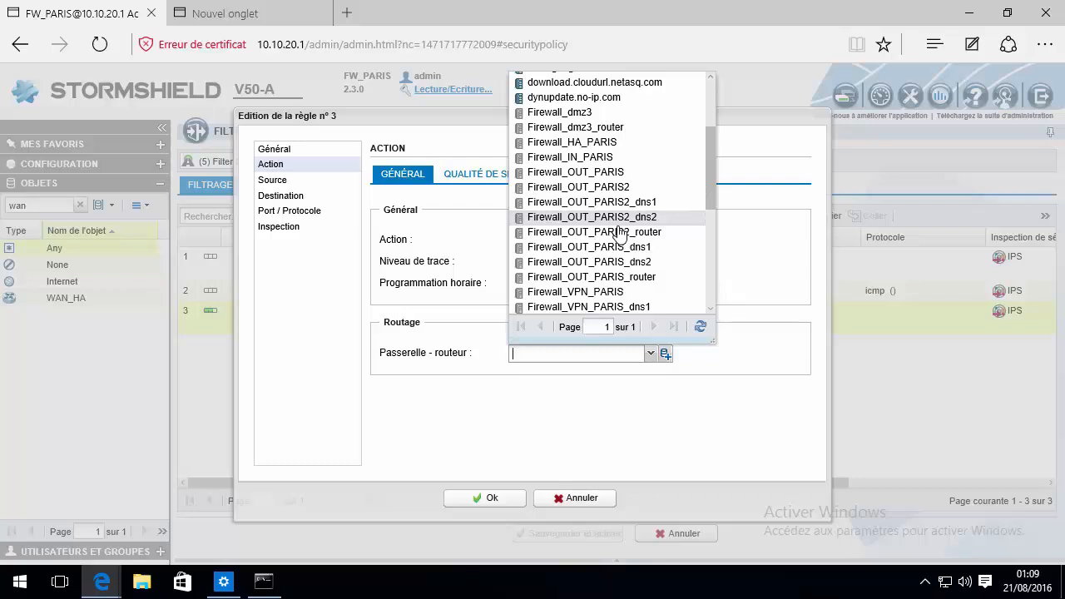
scroll(619, 233, down, 2)
scroll(620, 233, down, 5)
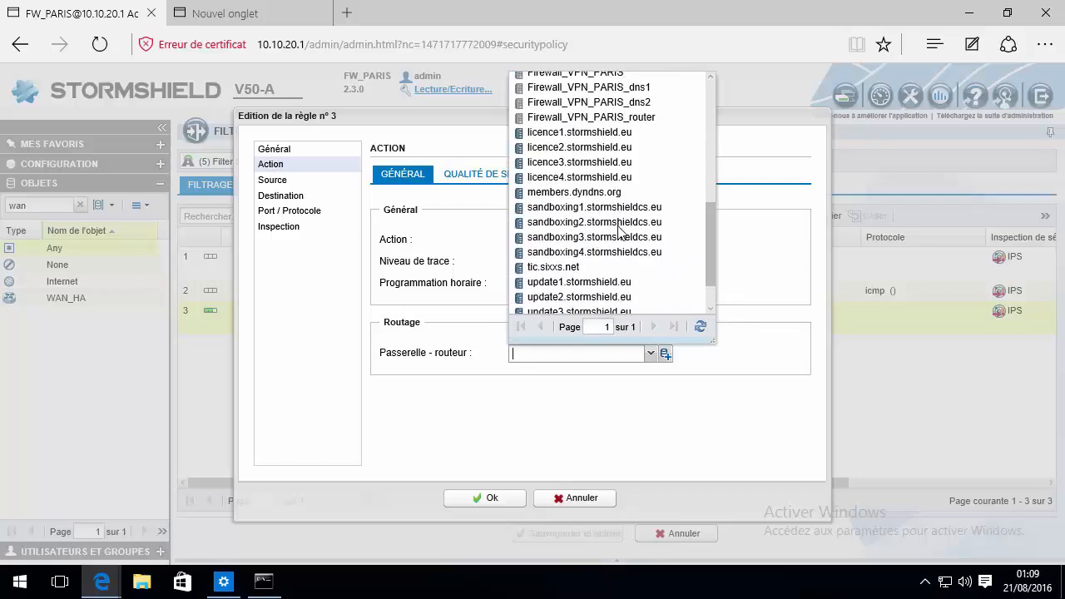
scroll(618, 236, up, 2)
scroll(618, 235, down, 2)
click(574, 290)
click(595, 354)
click(497, 499)
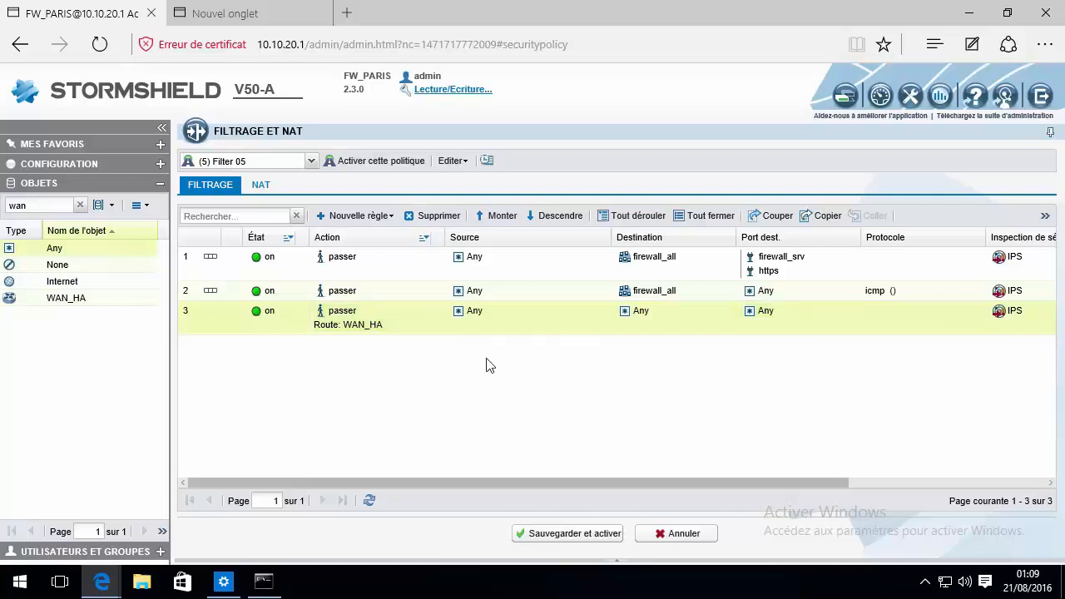
Review the NAT rules, then save and activate the Filter 05 policy
click(263, 187)
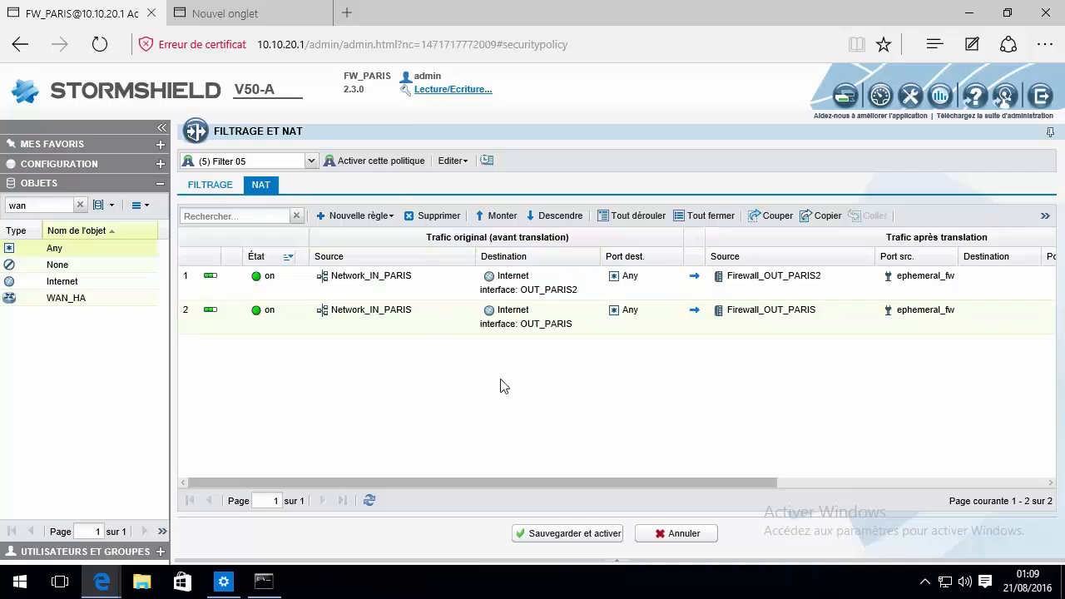
mouse_move(766, 283)
click(209, 185)
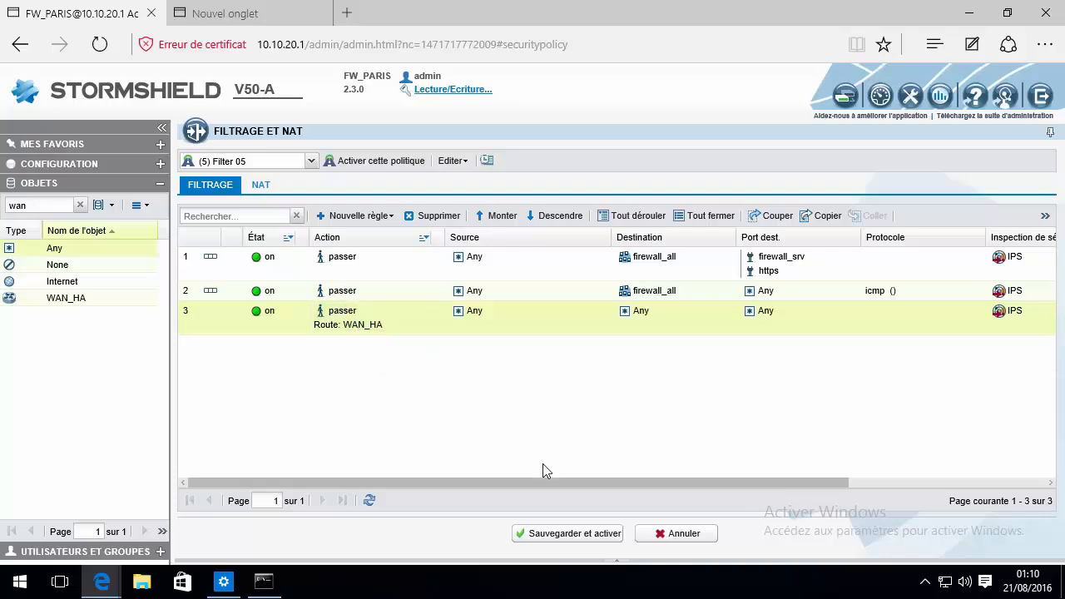
click(566, 535)
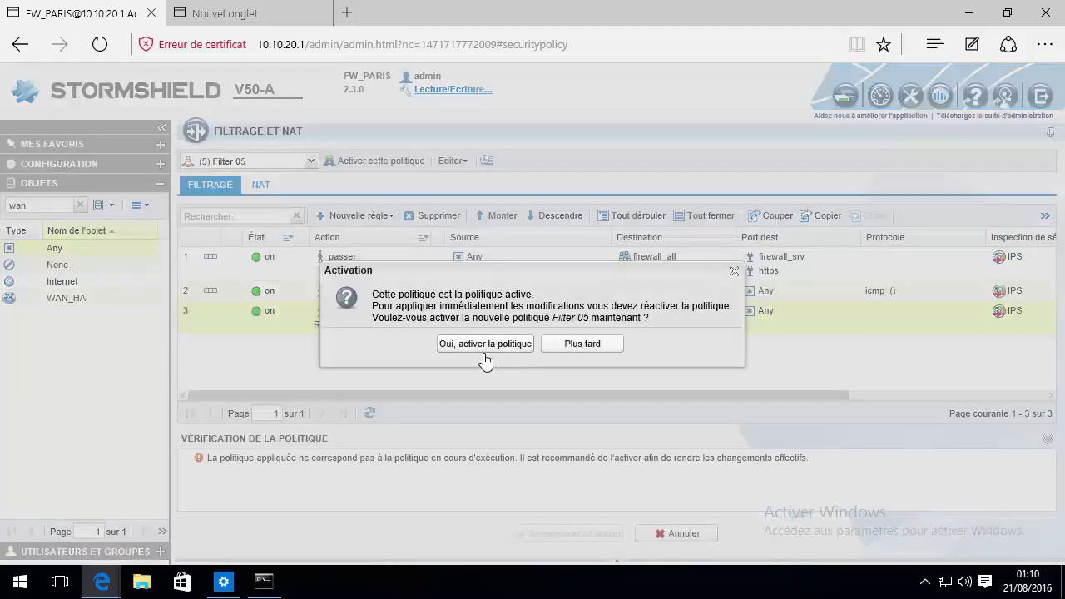
click(472, 344)
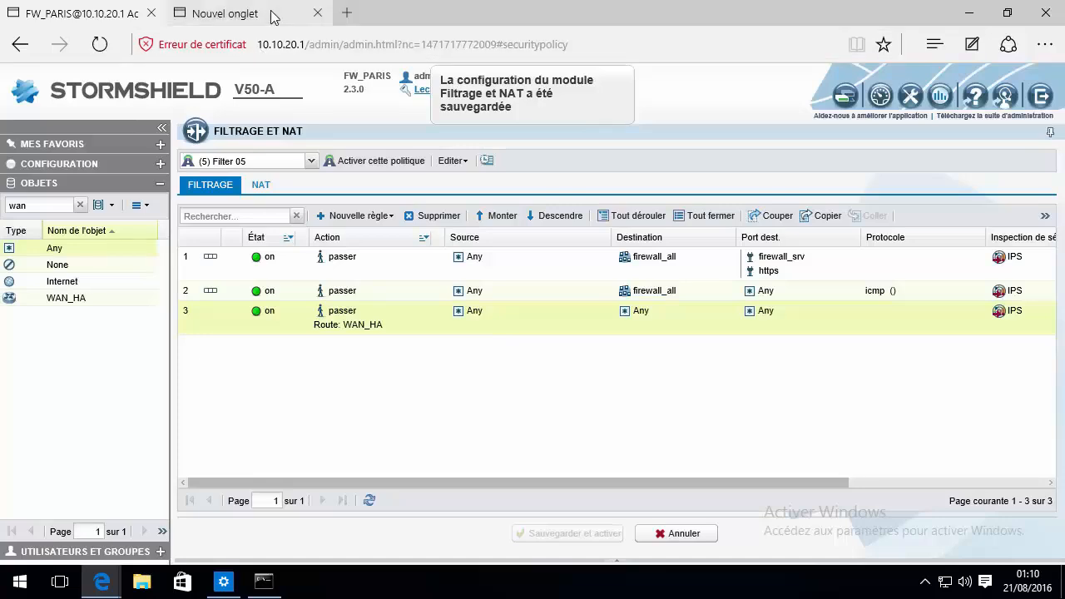
click(331, 21)
click(317, 14)
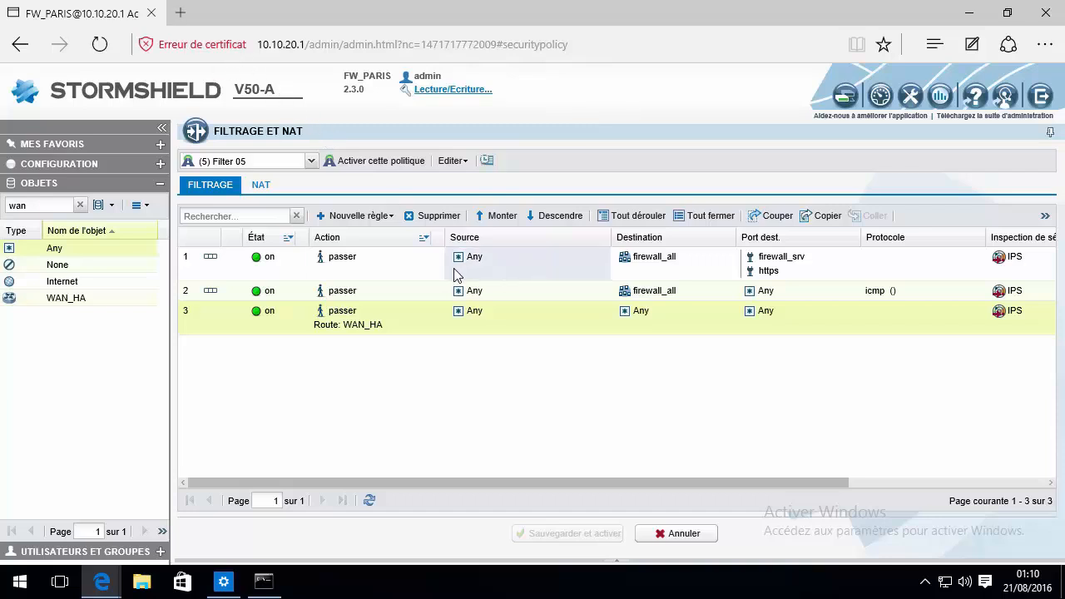
Search Bing for 'alphorm', open the Alphorm site through the firewall, then close that tab
click(179, 12)
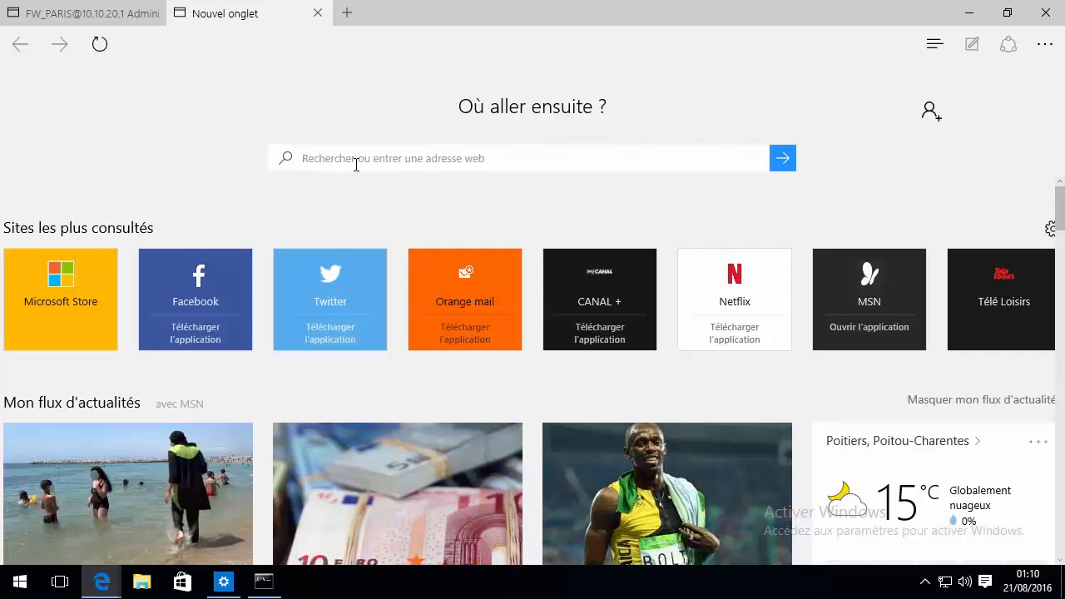
click(357, 164)
text(aùzon)
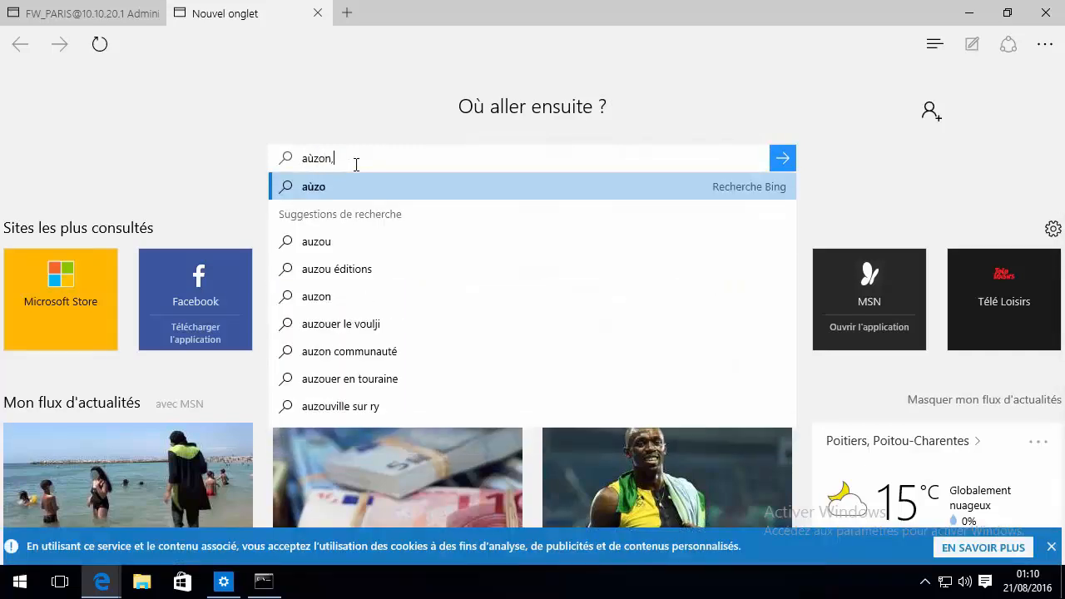
key(BackSpace)
key(BackSpace)
key(BackSpace)
text(au)
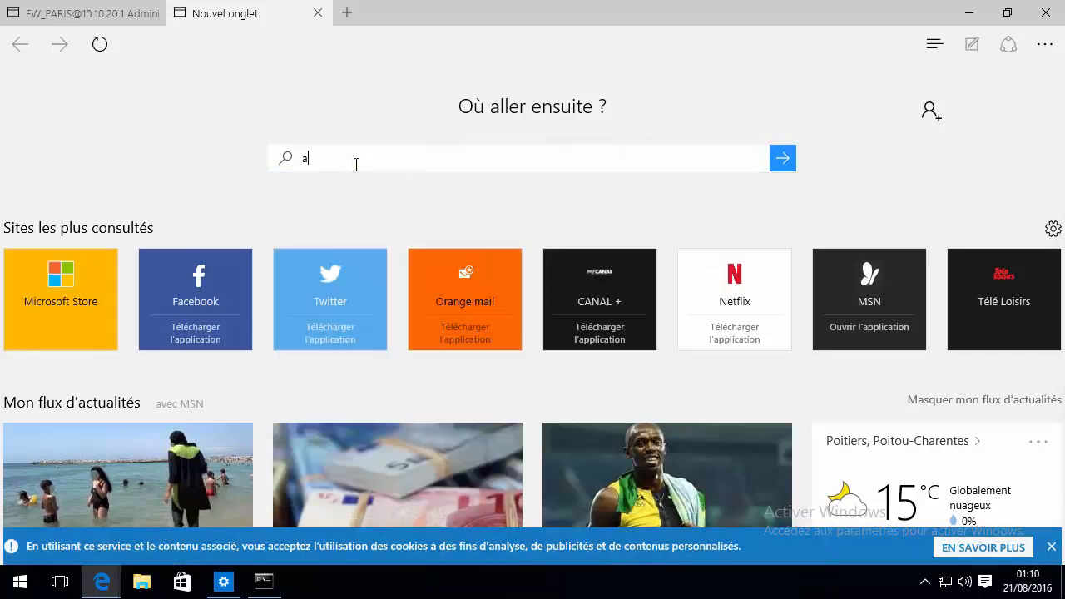
key(BackSpace)
key(BackSpace)
text(alphorm)
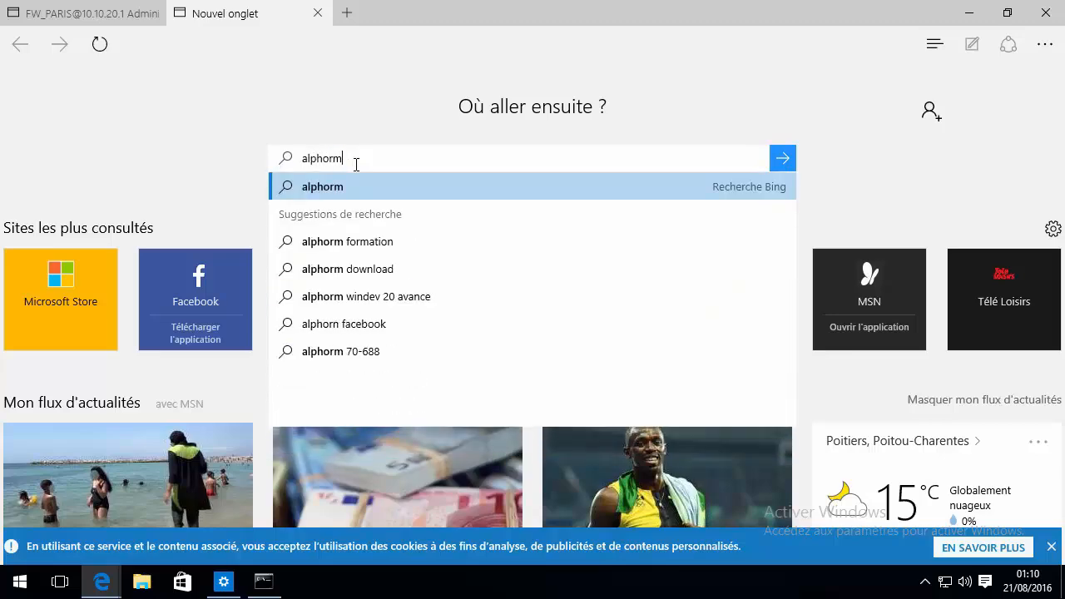
key(Return)
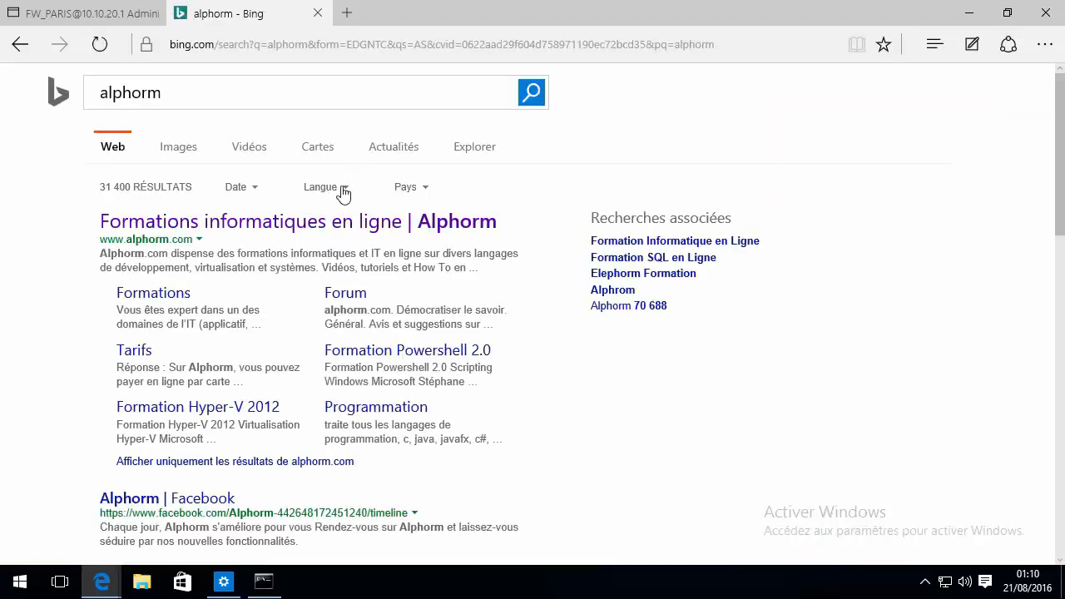
click(264, 236)
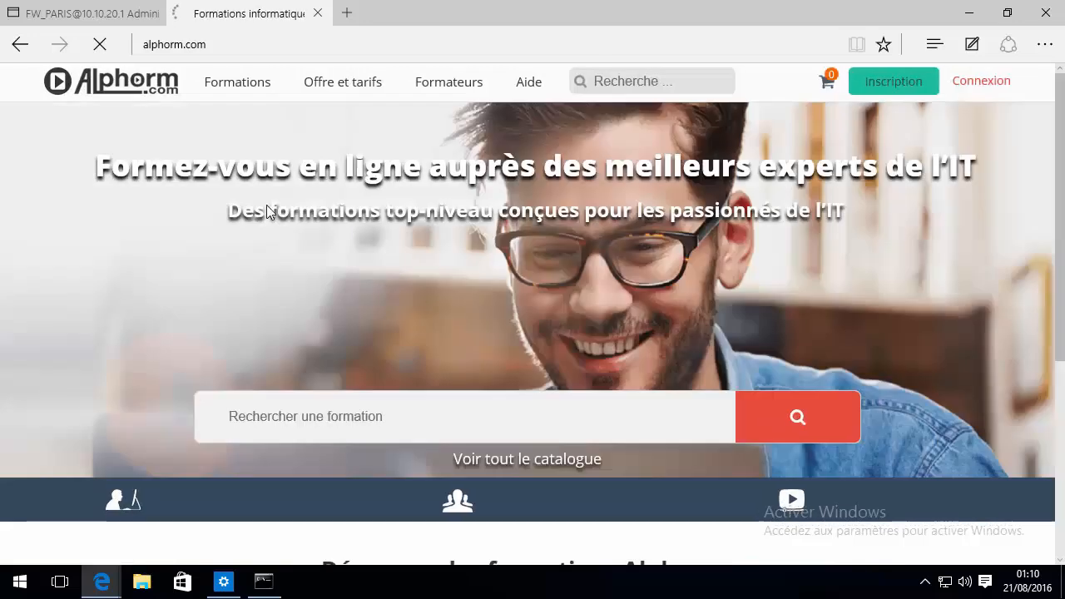
click(317, 14)
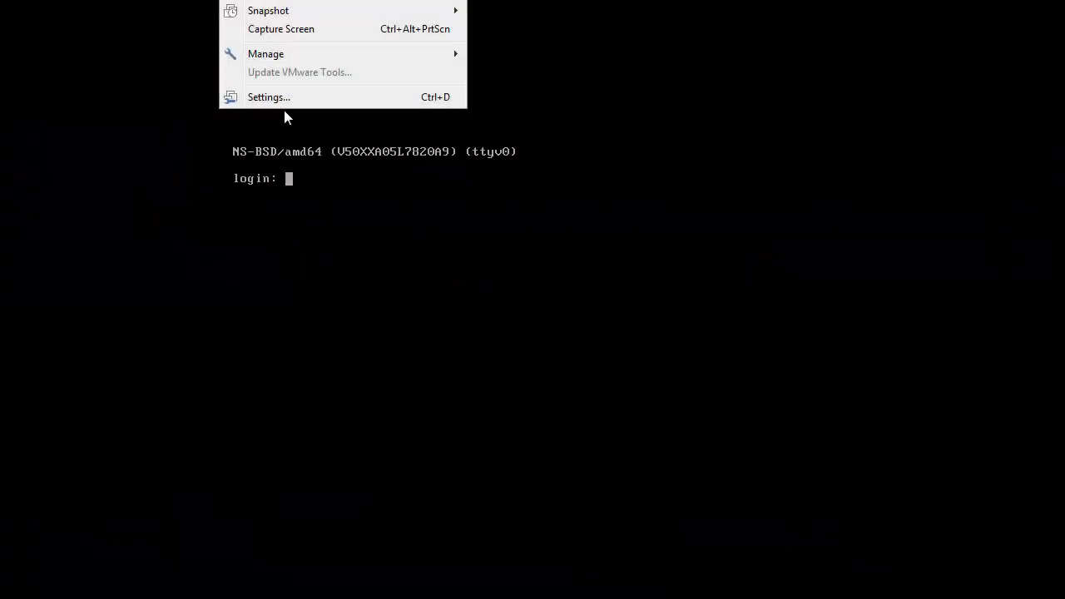
Switch the firewall VM's first network adapter to Host-only and dismiss the resulting connection error
click(286, 96)
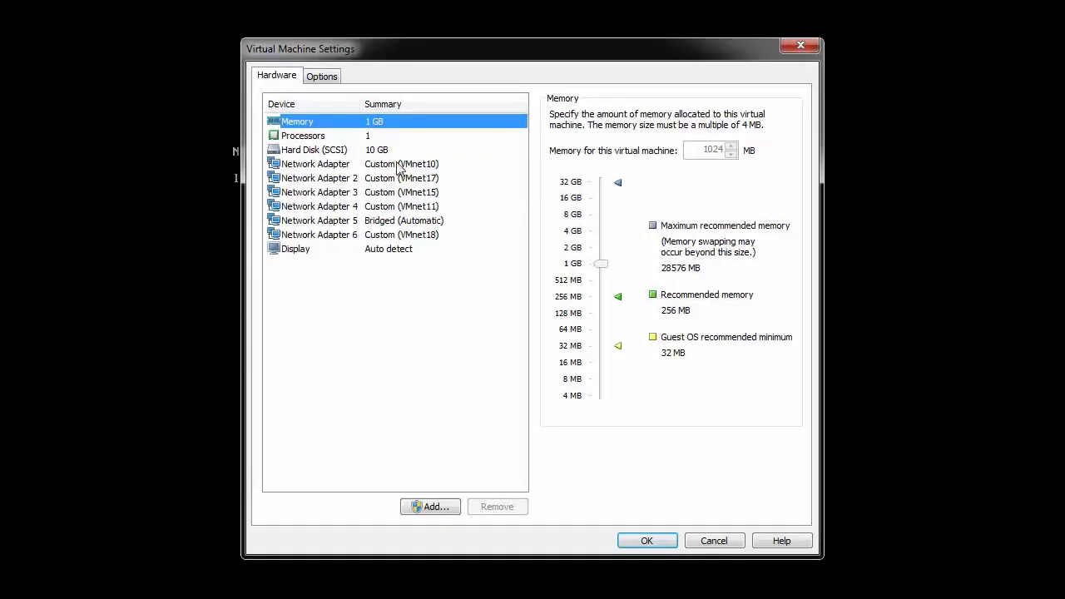
click(384, 165)
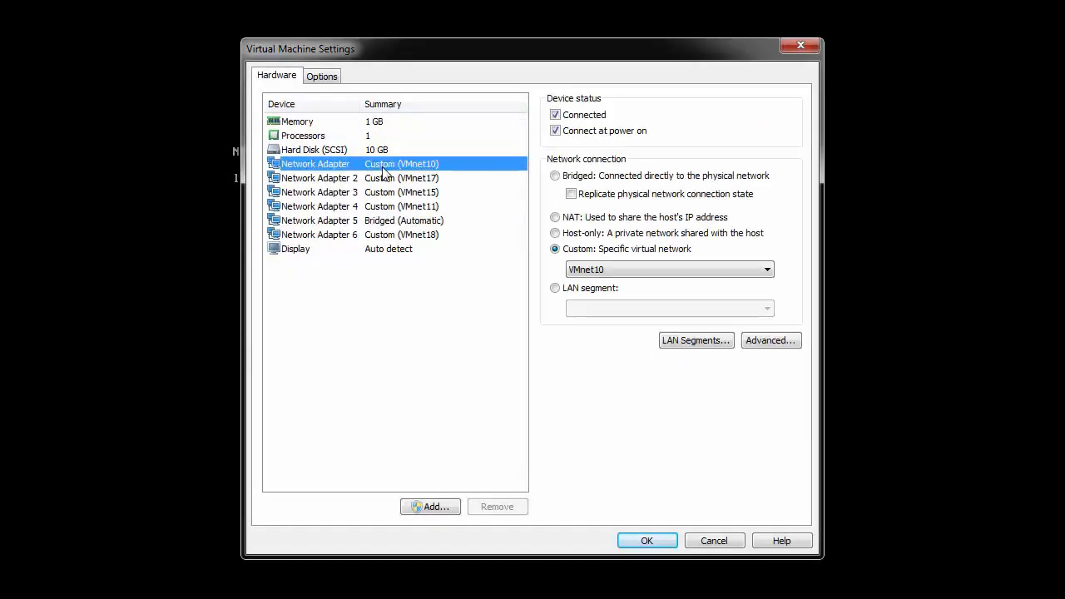
click(596, 236)
click(656, 547)
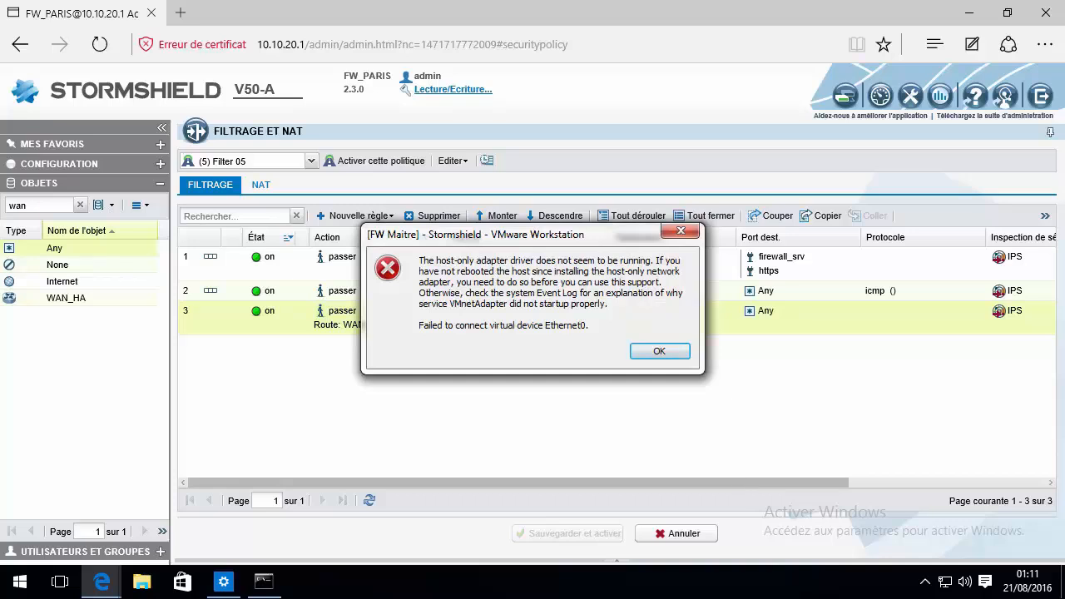
click(657, 352)
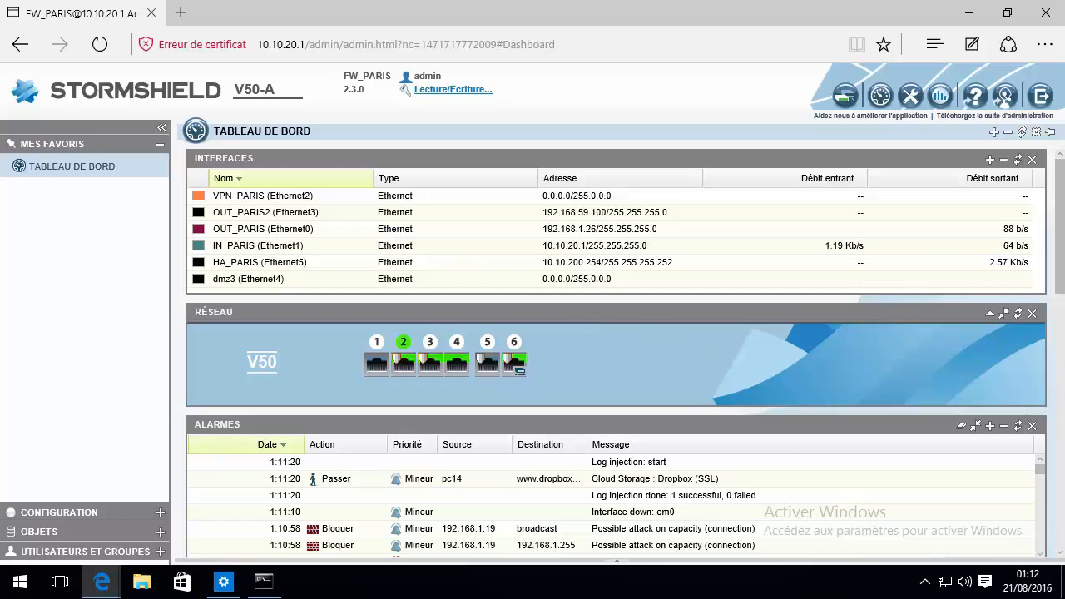
Run a Bing search for 'amzon' in a new Edge tab to confirm browsing still works
click(180, 13)
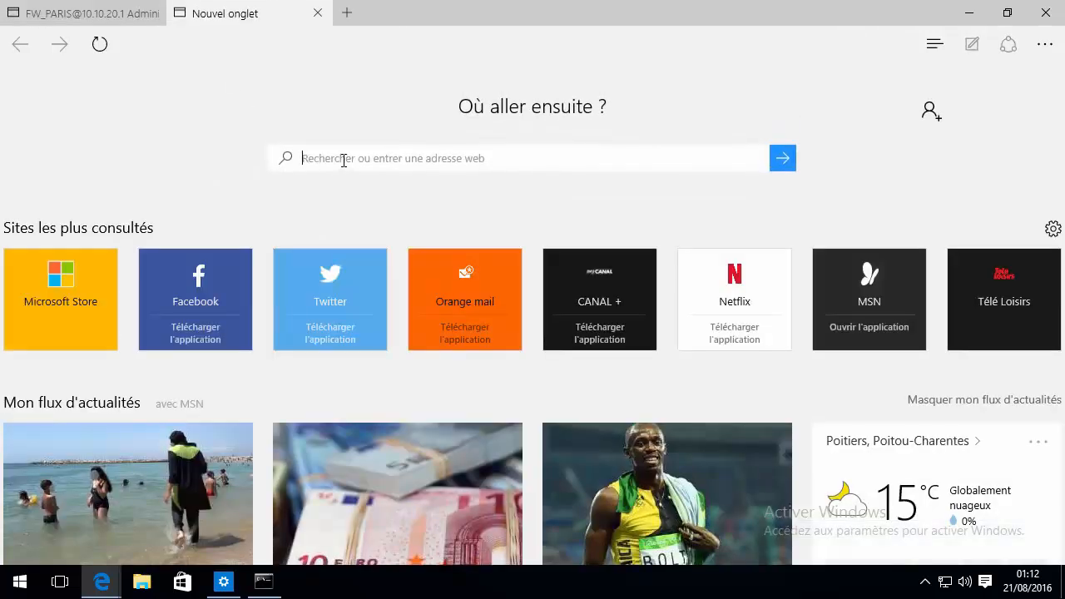
text(amzon)
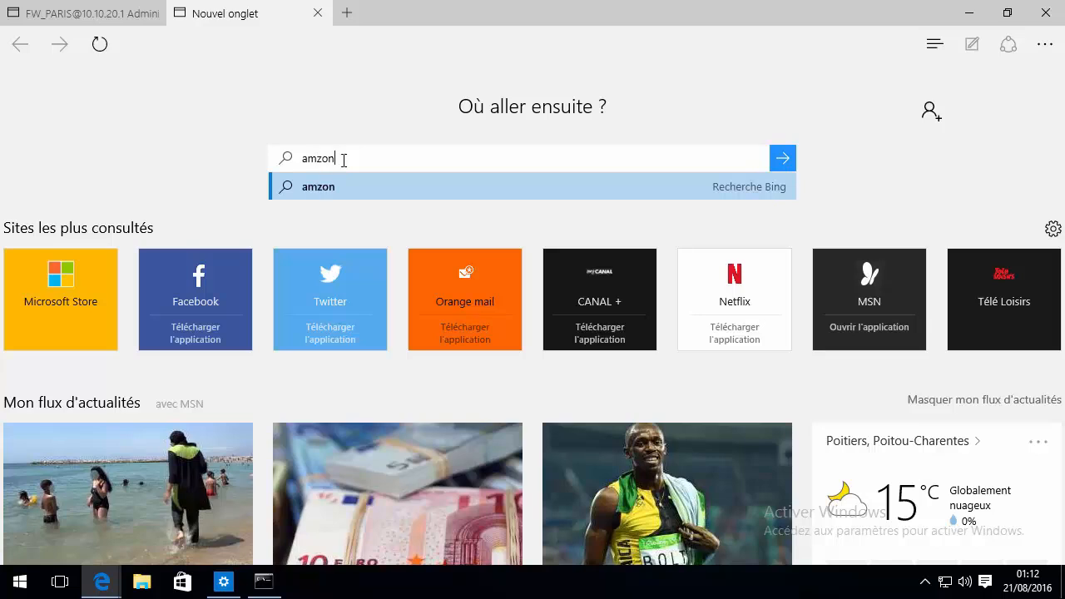
key(Return)
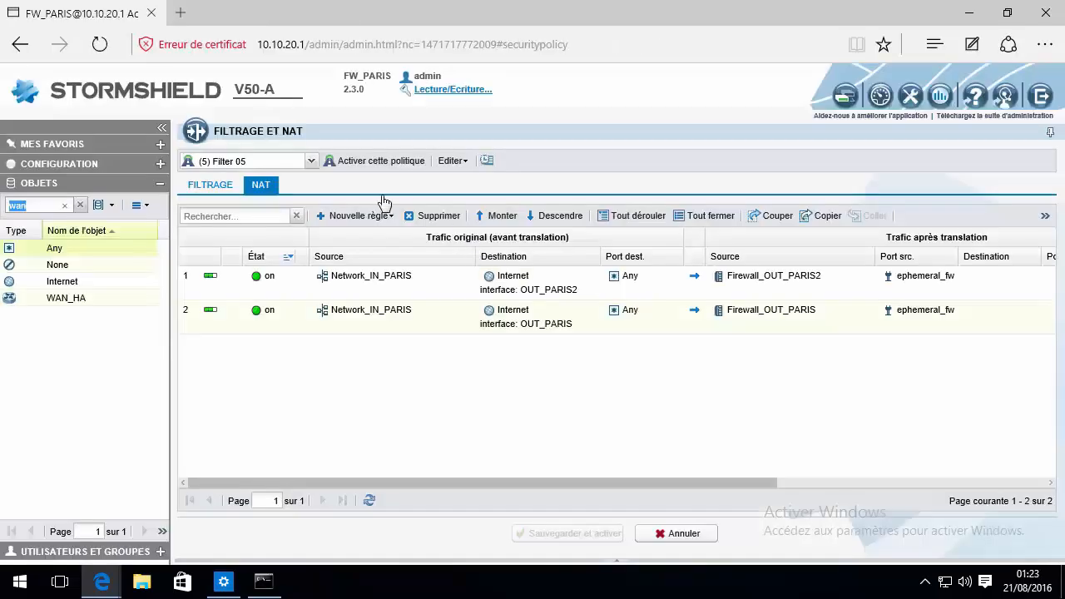
Rerun the ping to 8.8.8.8 in Command Prompt, then make it continuous with '-t'
click(263, 581)
key(Up)
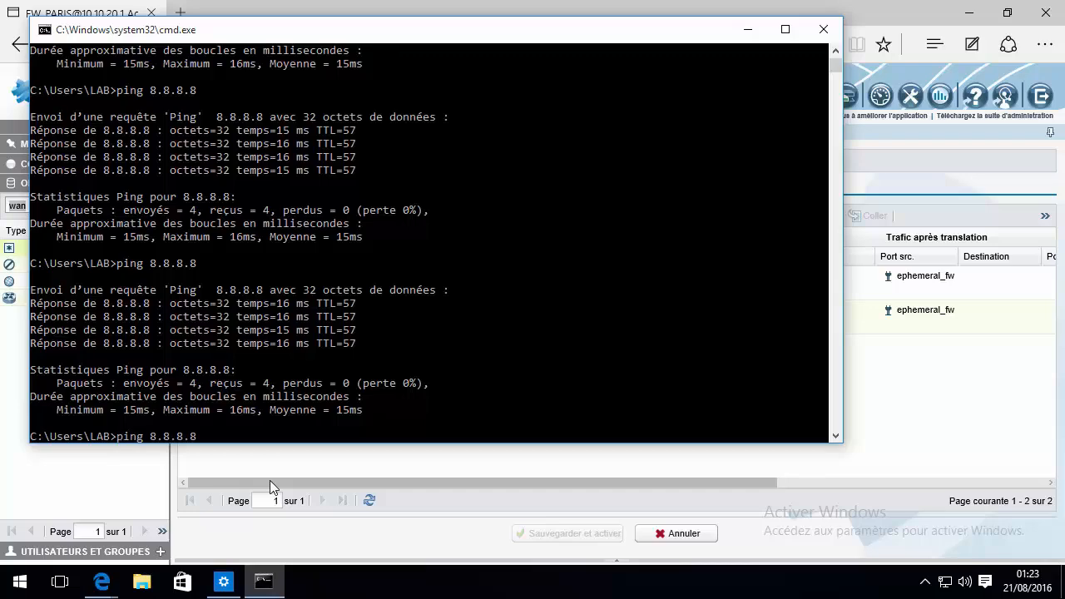
key(Return)
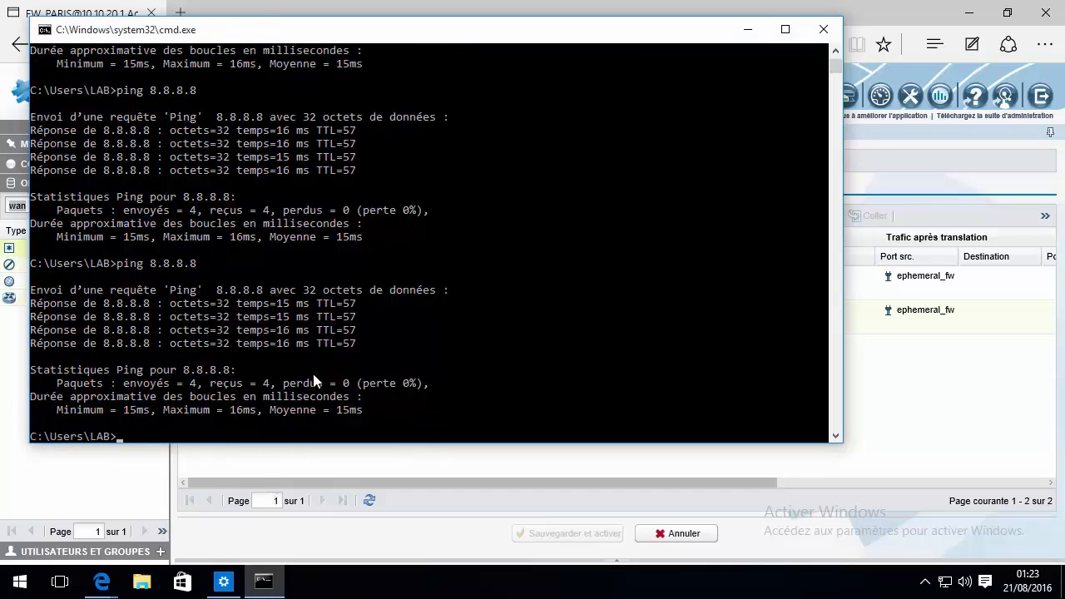
key(Up)
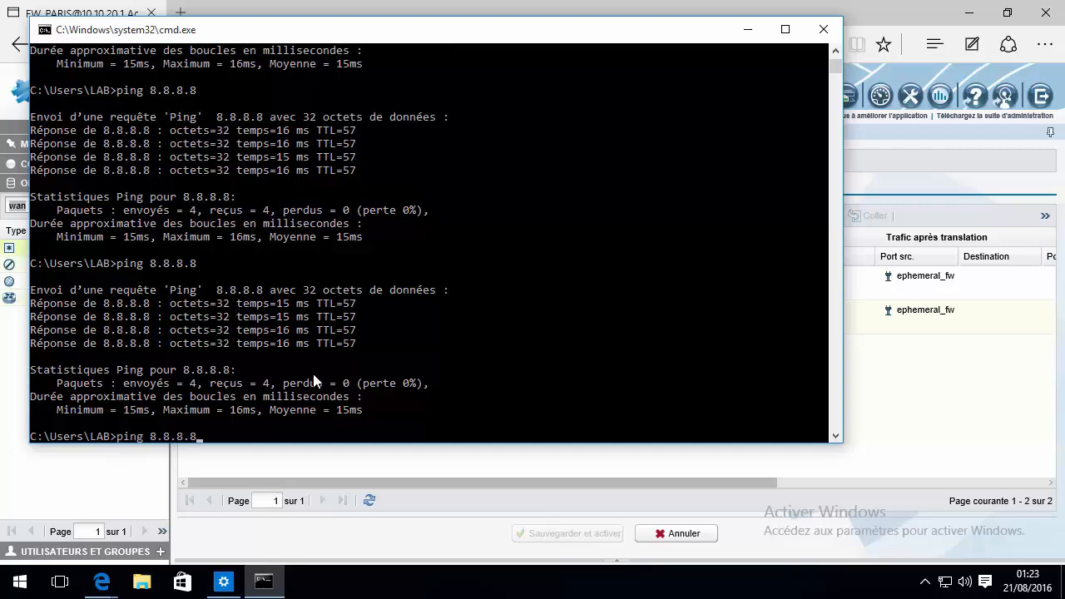
text(-t)
key(Return)
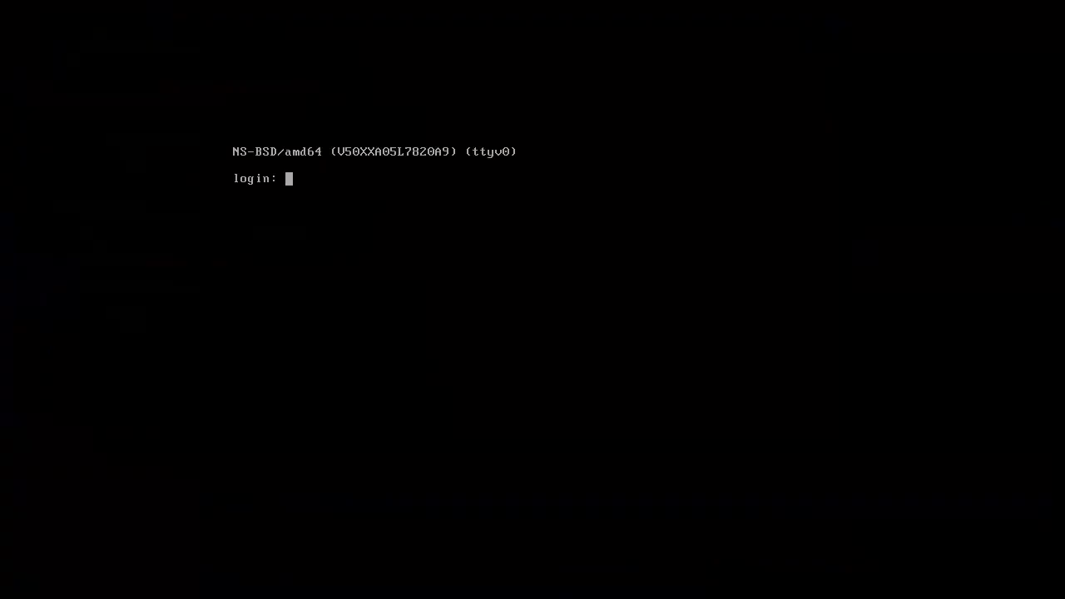
right_click(508, 1)
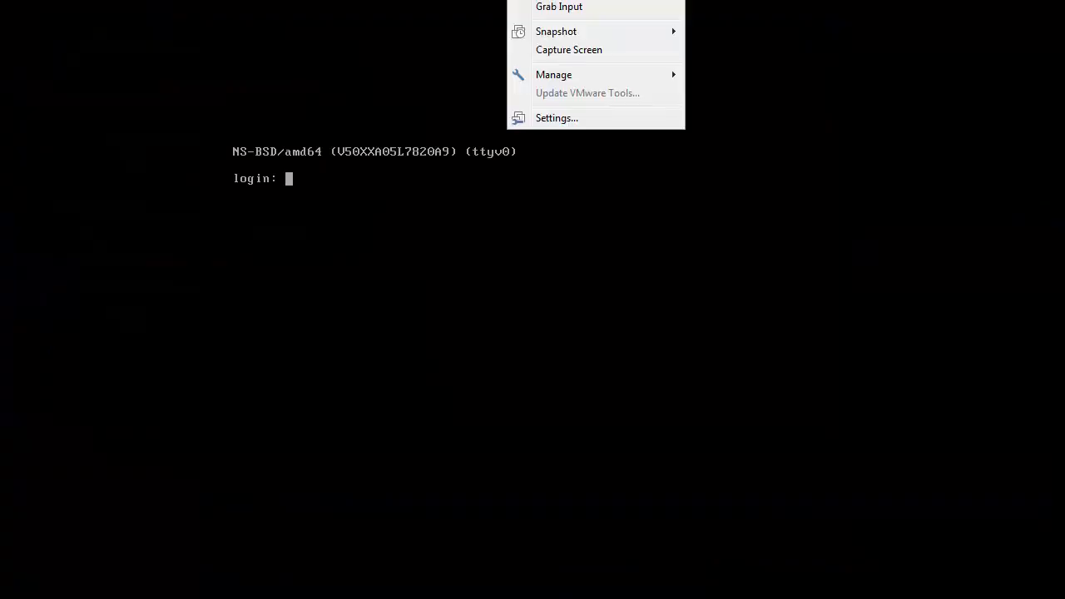
Attach the firewall VM's first network adapter to the custom network VMnet10
click(557, 118)
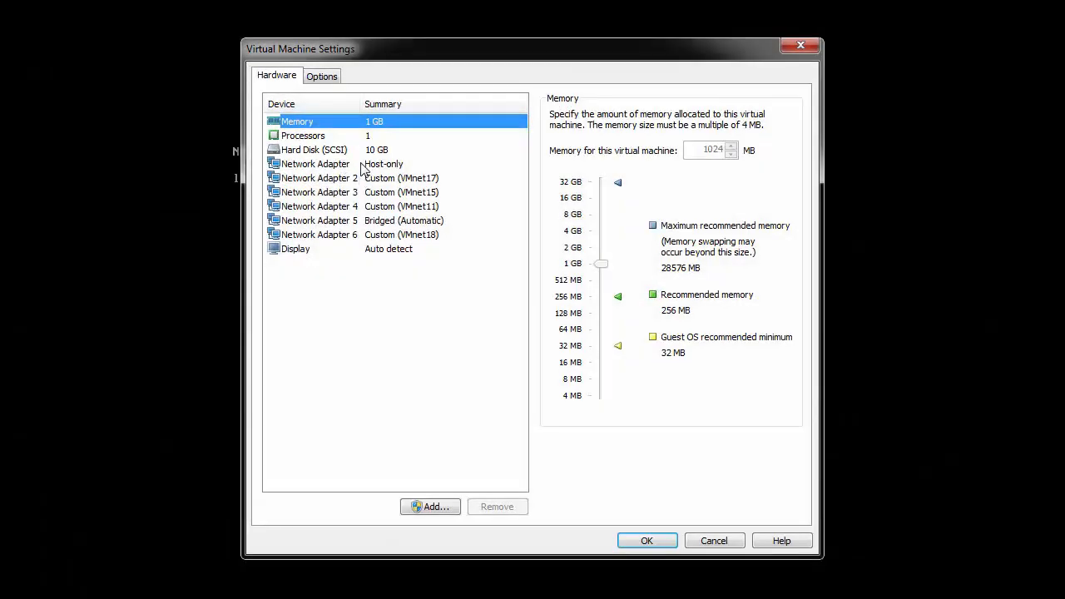
click(362, 167)
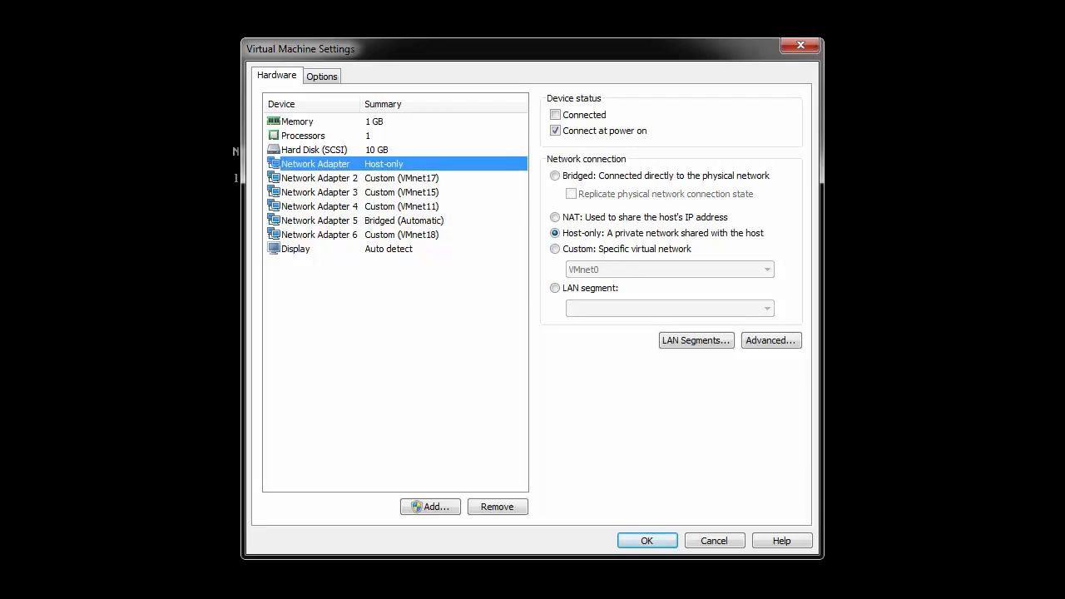
click(593, 250)
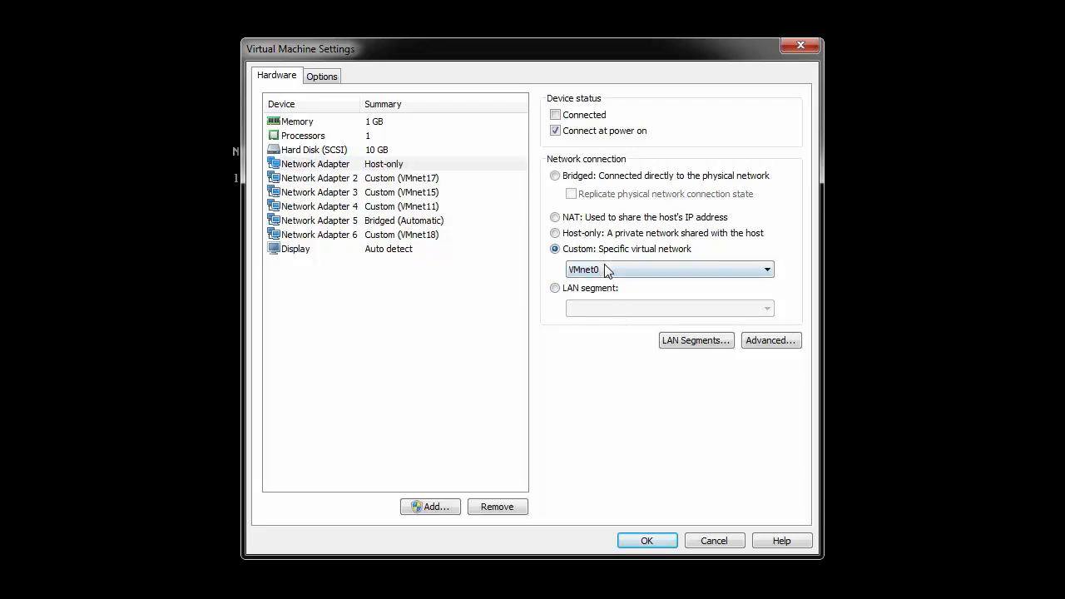
click(604, 269)
click(611, 393)
Disconnect Network Adapter 4 and stop it connecting at power on, then apply the changes
click(399, 206)
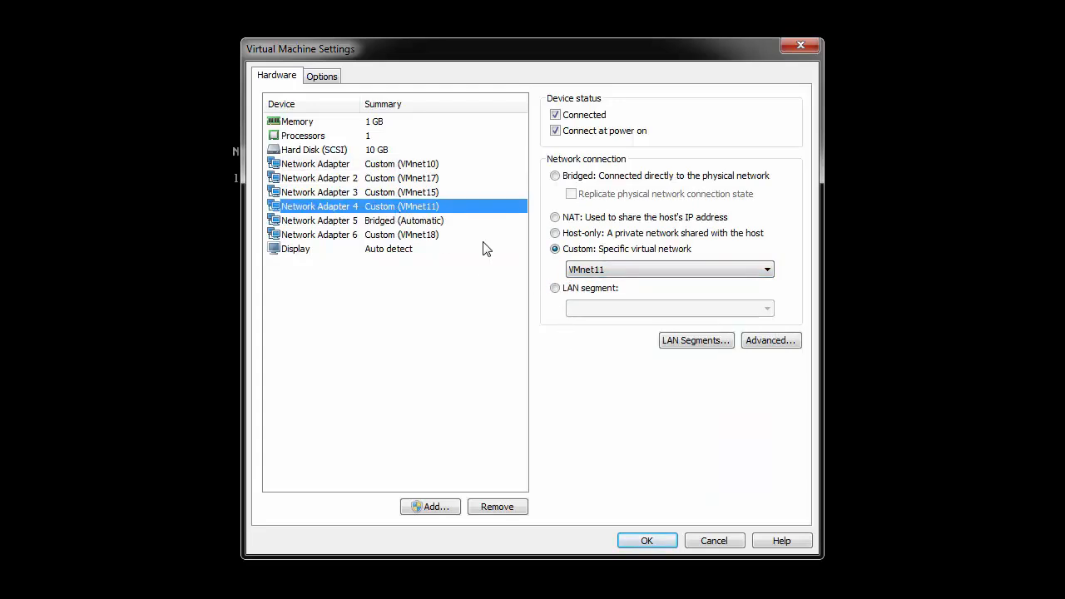
click(582, 132)
click(584, 117)
click(649, 539)
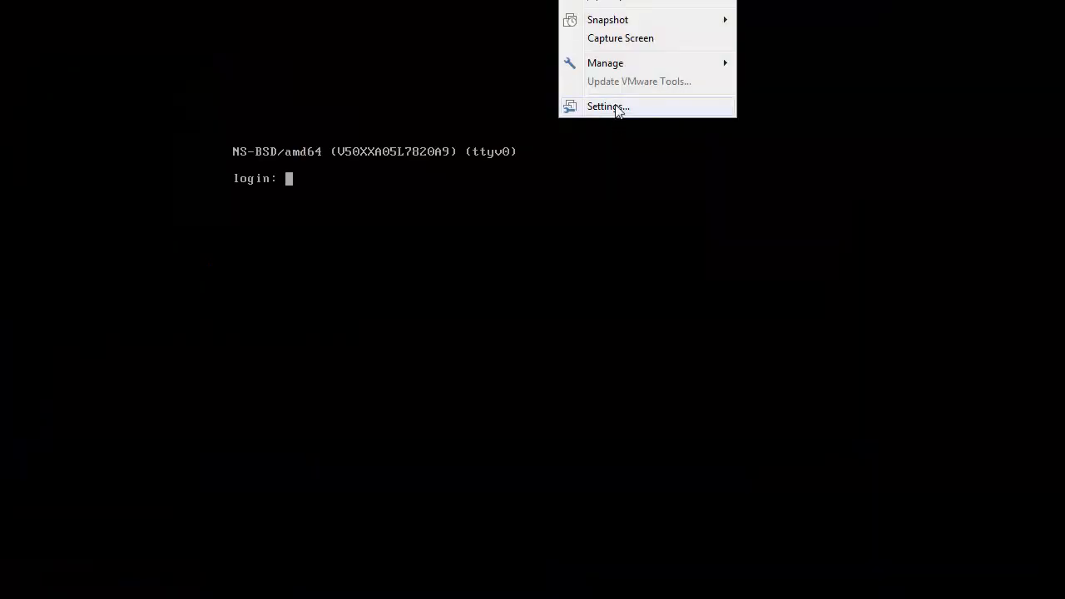
Recheck that the first adapter is on VMnet10 and close the VM settings
key(Escape)
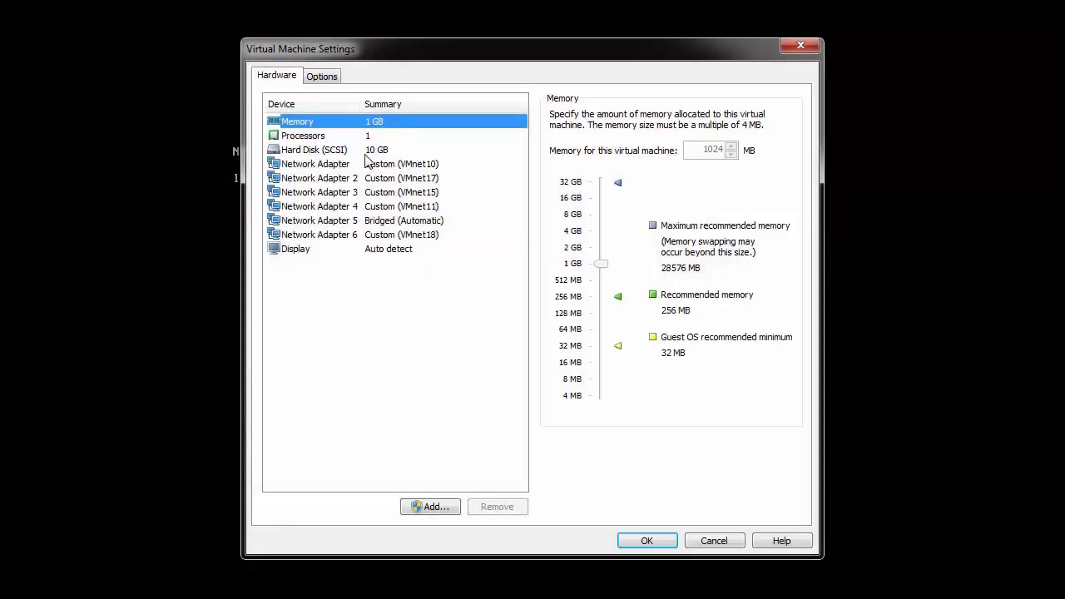
click(367, 164)
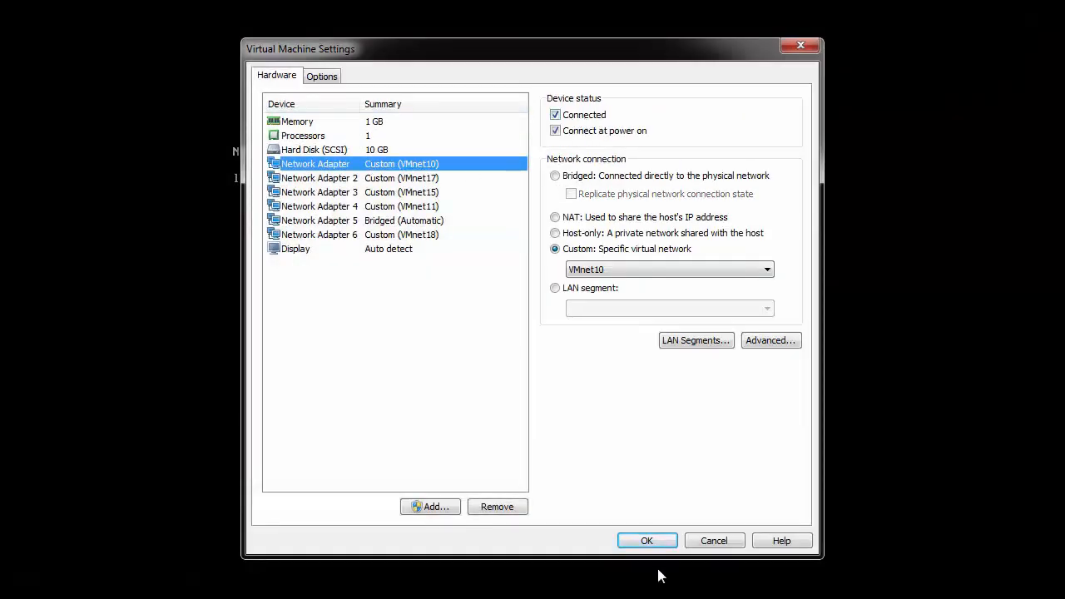
click(647, 542)
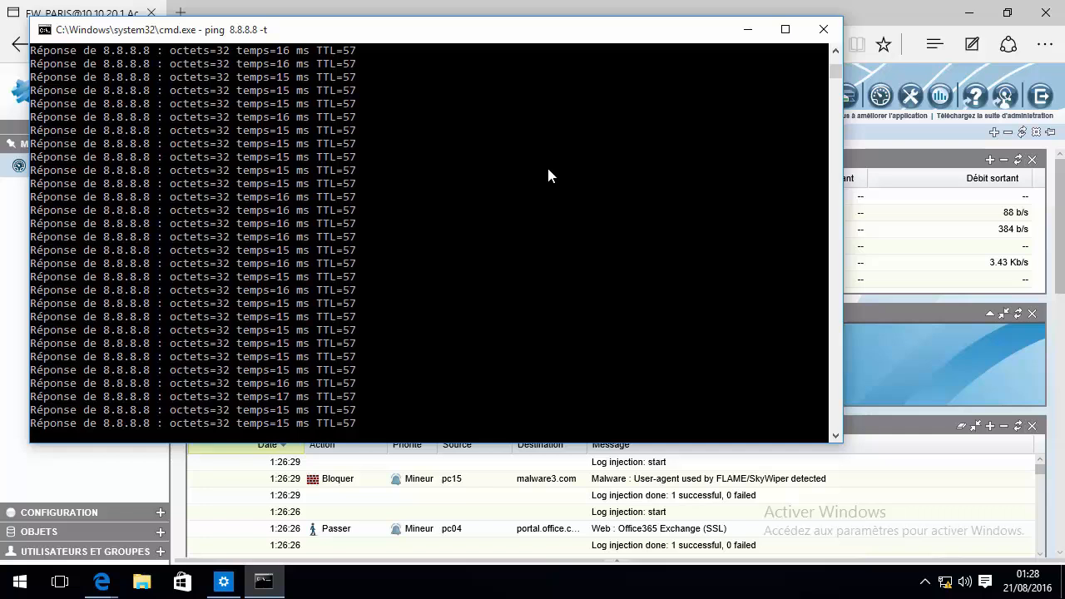
Stop the continuous ping, showing 45 sent, 38 received and 7 lost (15% loss)
click(584, 131)
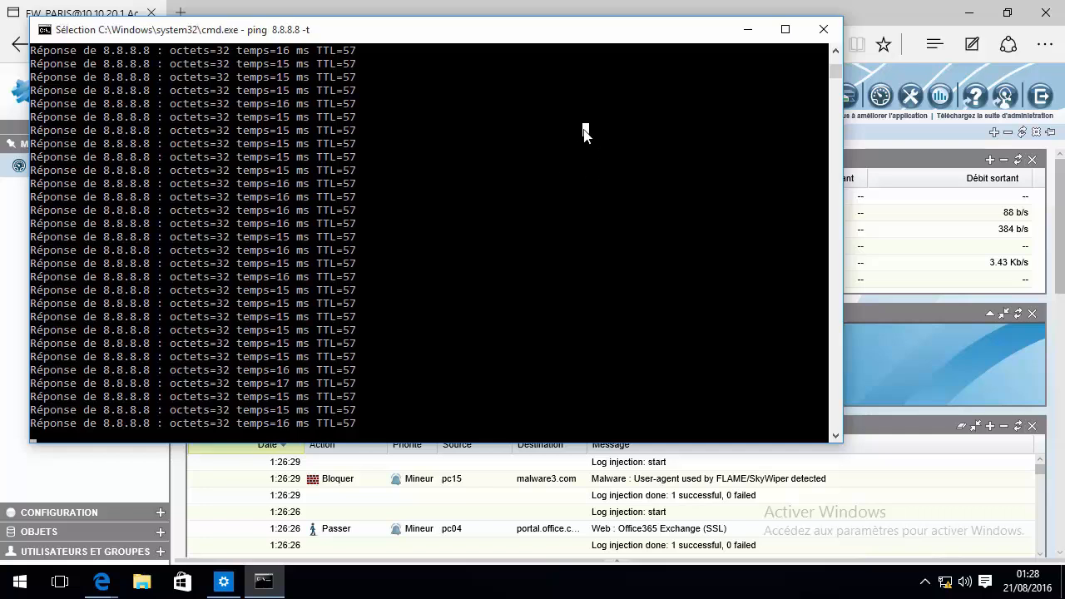
right_click(584, 130)
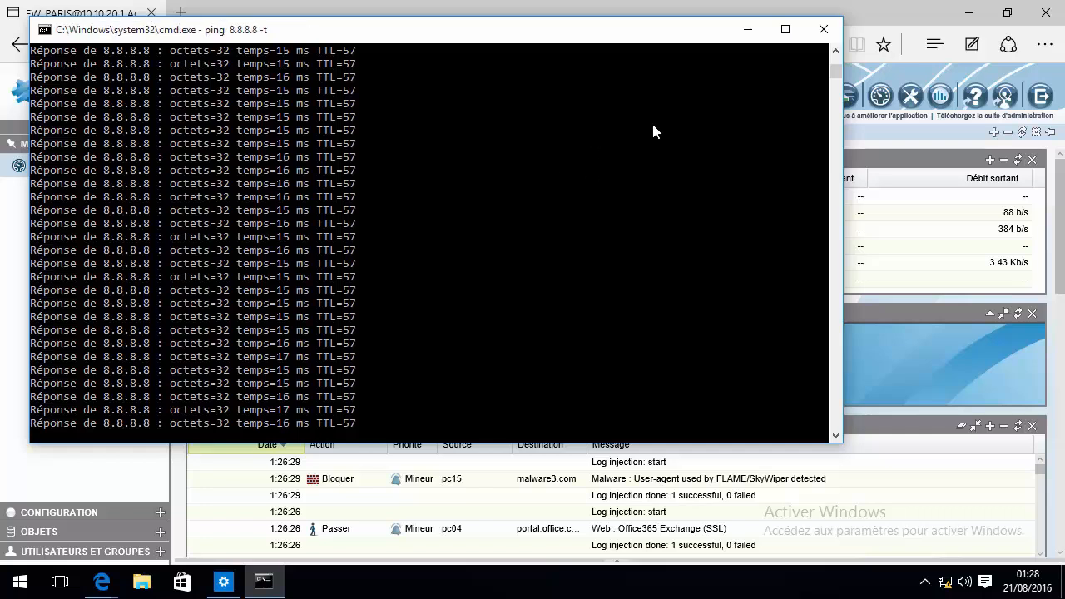
key(ctrl+c)
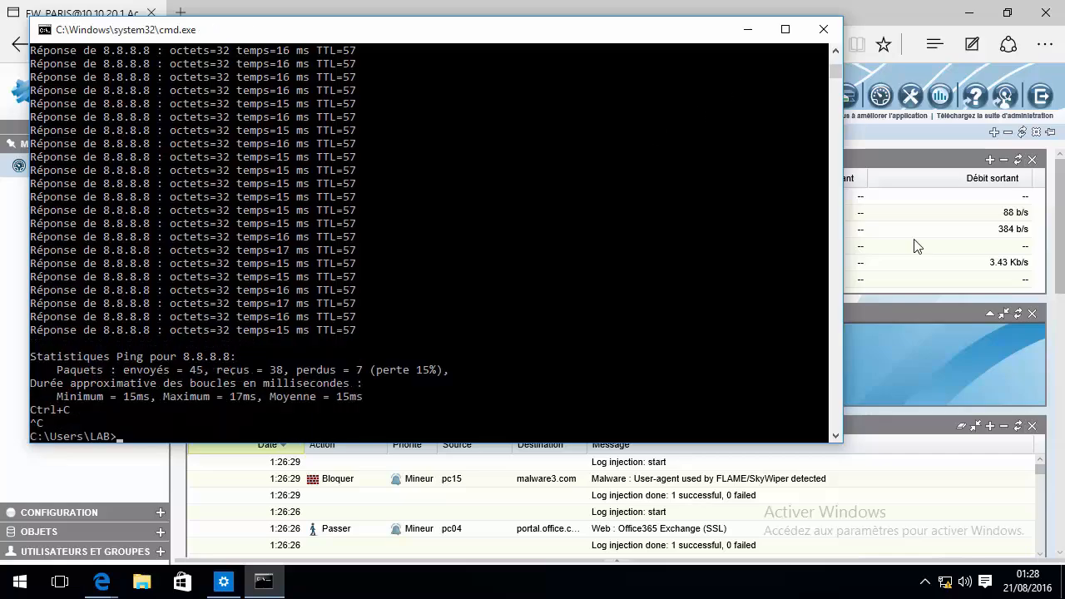